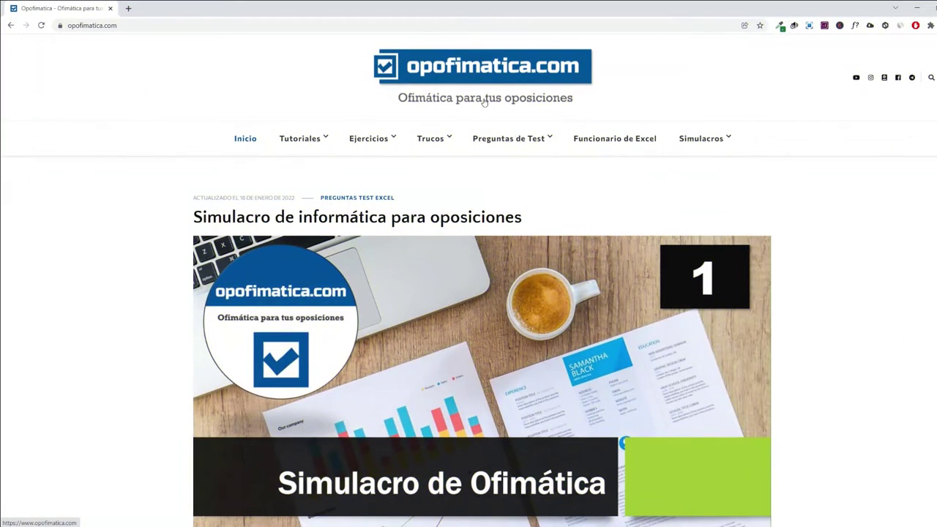
# - Open the Preguntas Test Excel page and scroll down past the Test #1 to Test #3 videos
pyautogui.moveTo(513, 138)
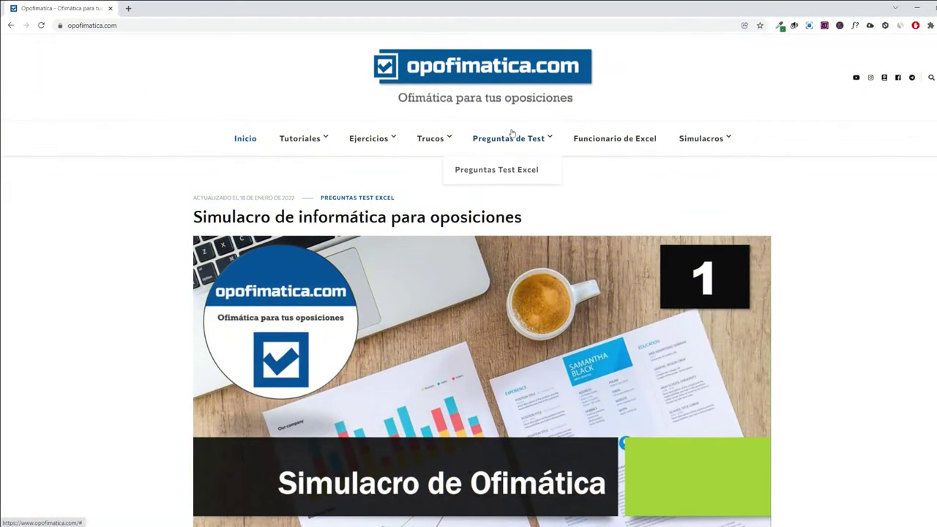
pyautogui.click(504, 173)
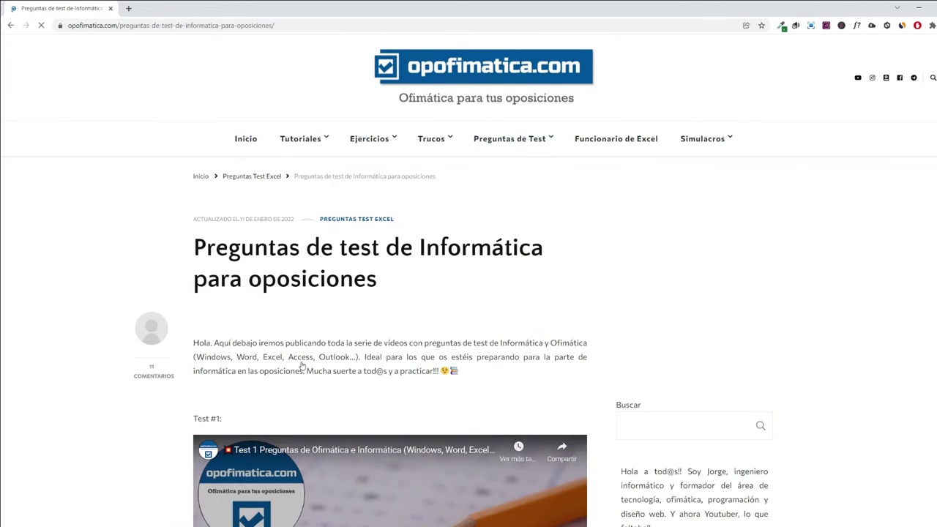
pyautogui.scroll(-4, 300, 362)
pyautogui.scroll(-2, 300, 362)
pyautogui.scroll(-3, 300, 361)
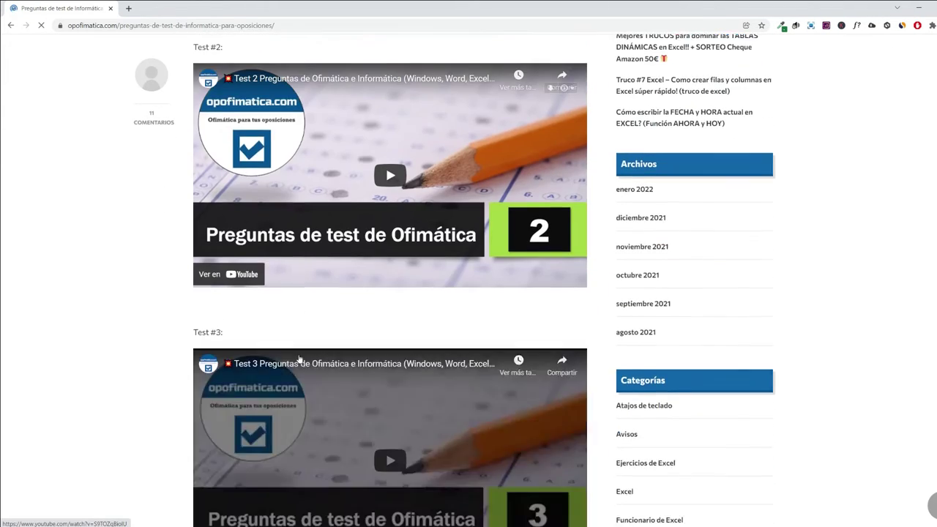
pyautogui.scroll(-2, 300, 360)
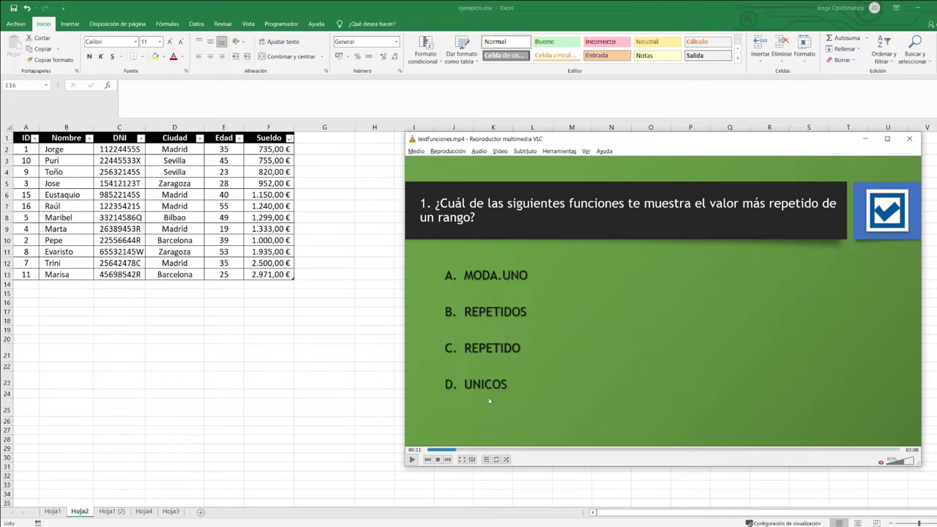
# - Reveal quiz question 1's answer, then enter =MODA.UNO over the Edad ages in E16, returning 35
pyautogui.click(460, 450)
pyautogui.click(226, 301)
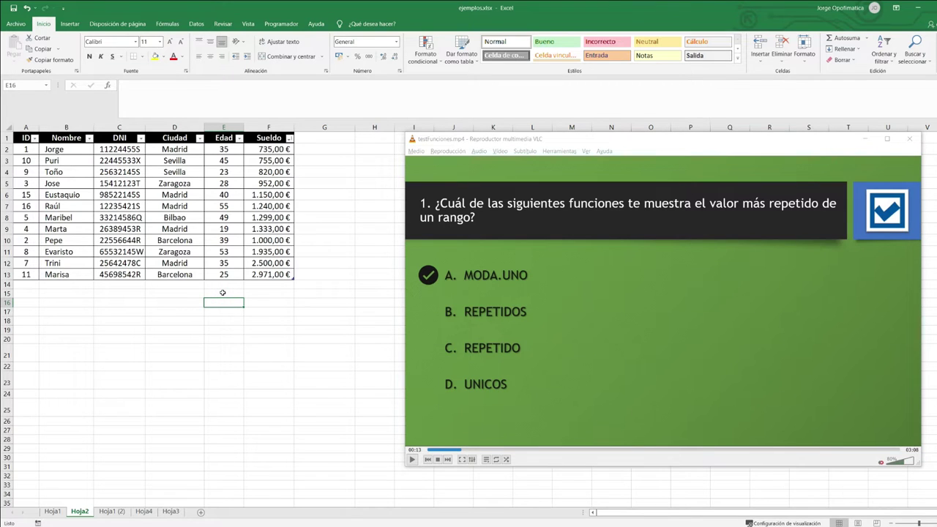
pyautogui.write('=MODA')
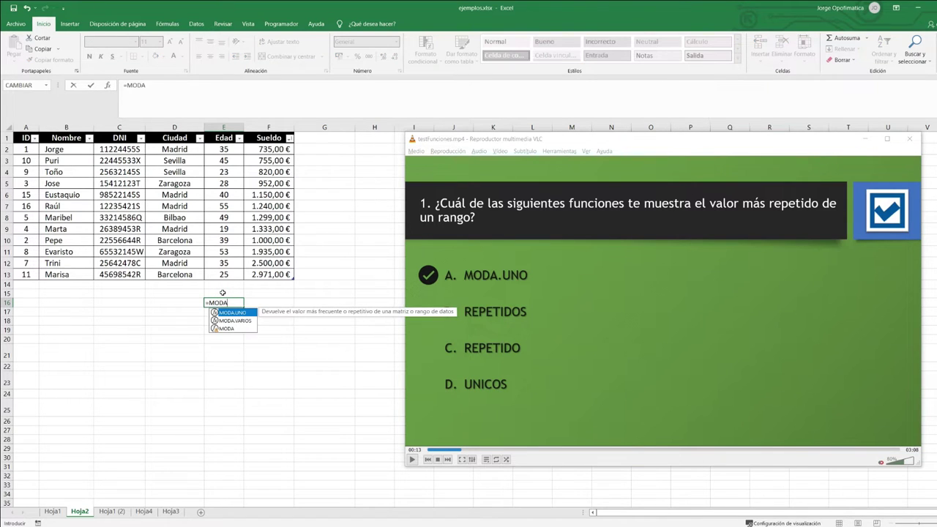
pyautogui.write('.UNO(')
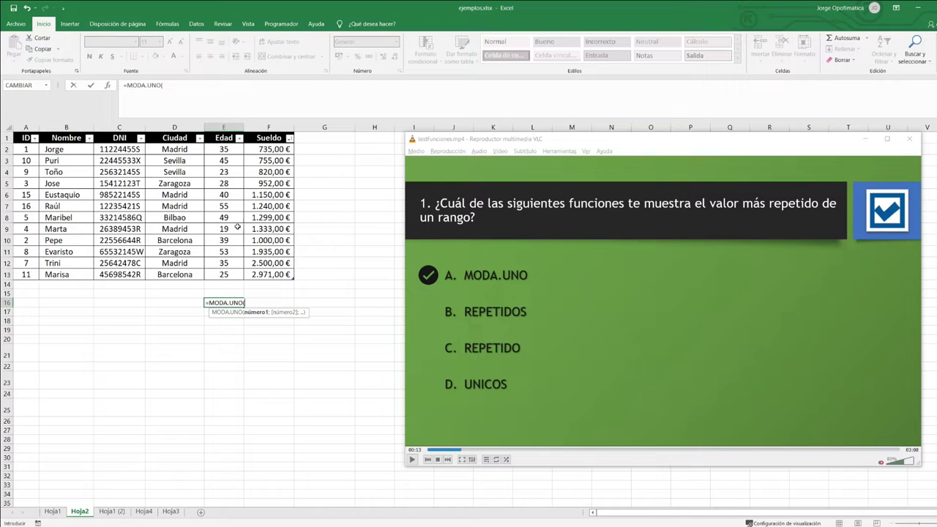
pyautogui.moveTo(223, 150)
pyautogui.mouseDown()
pyautogui.moveTo(215, 219)
pyautogui.moveTo(222, 275)
pyautogui.mouseUp()
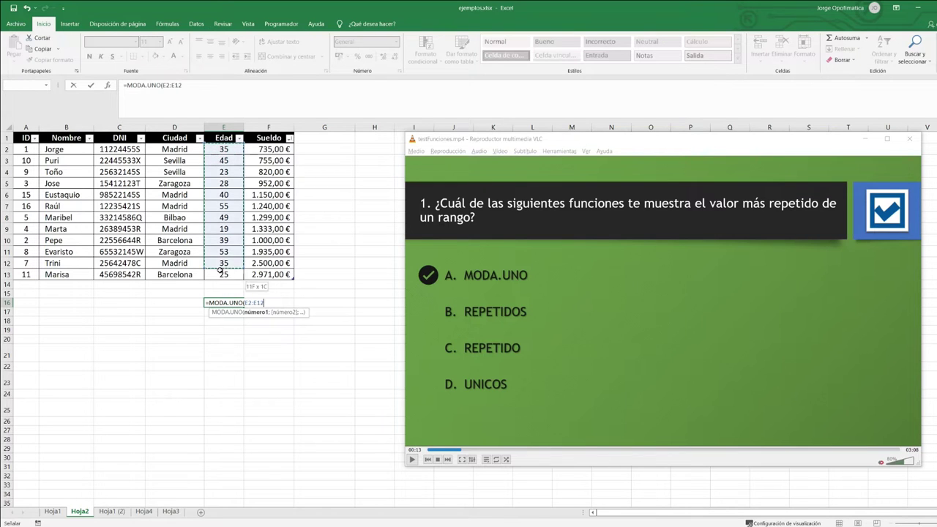
pyautogui.write(')')
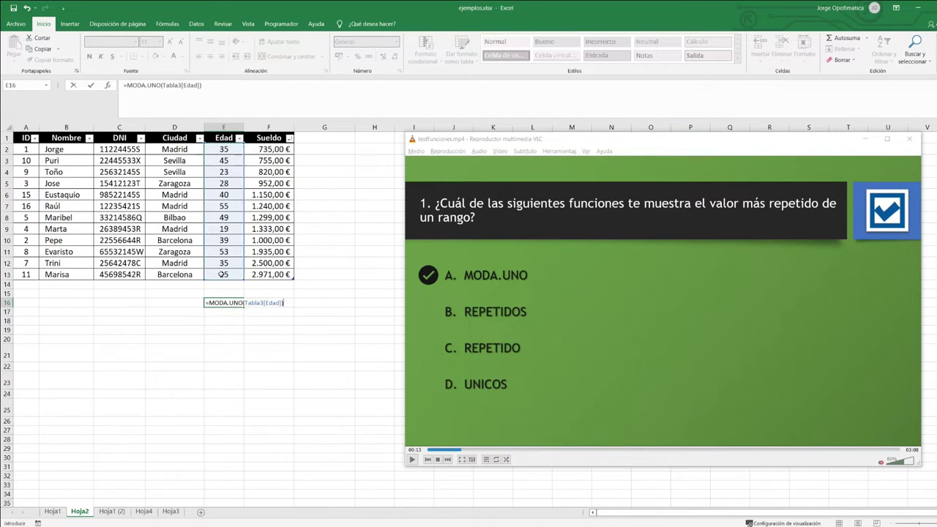
pyautogui.press('Return')
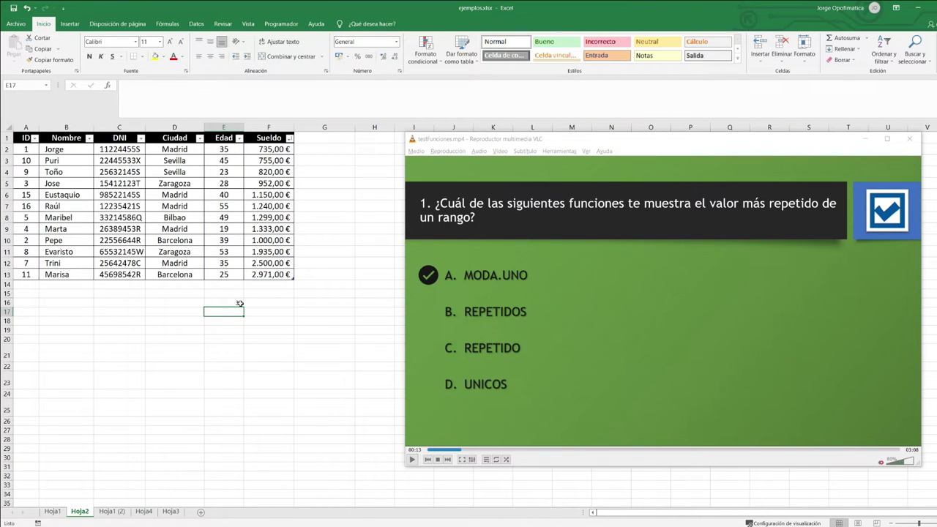
# - Check the 35 ages in E12 and E2, then advance the quiz video to question 2
pyautogui.click(226, 266)
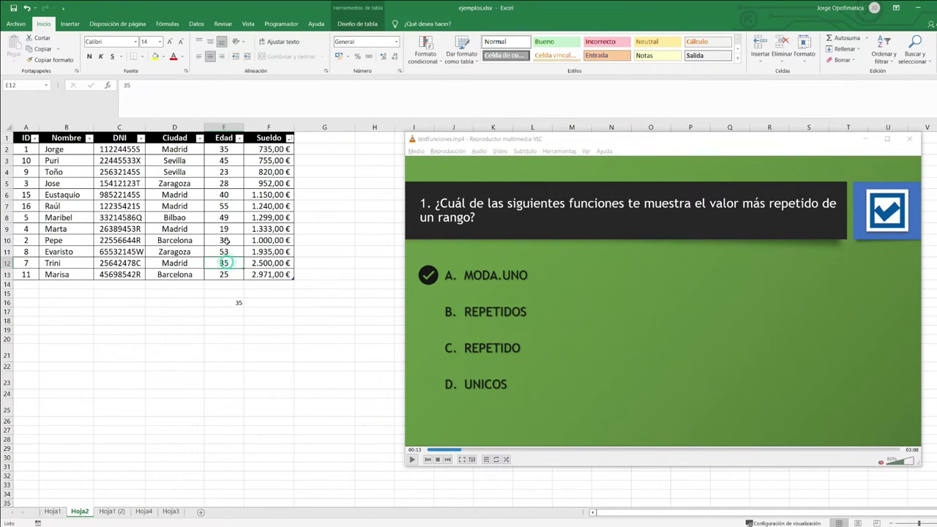
pyautogui.click(224, 149)
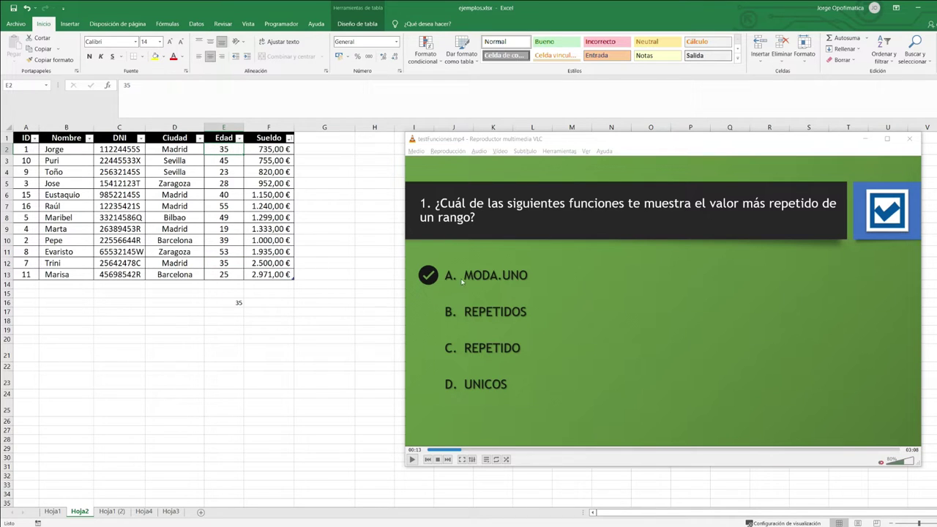
pyautogui.click(469, 451)
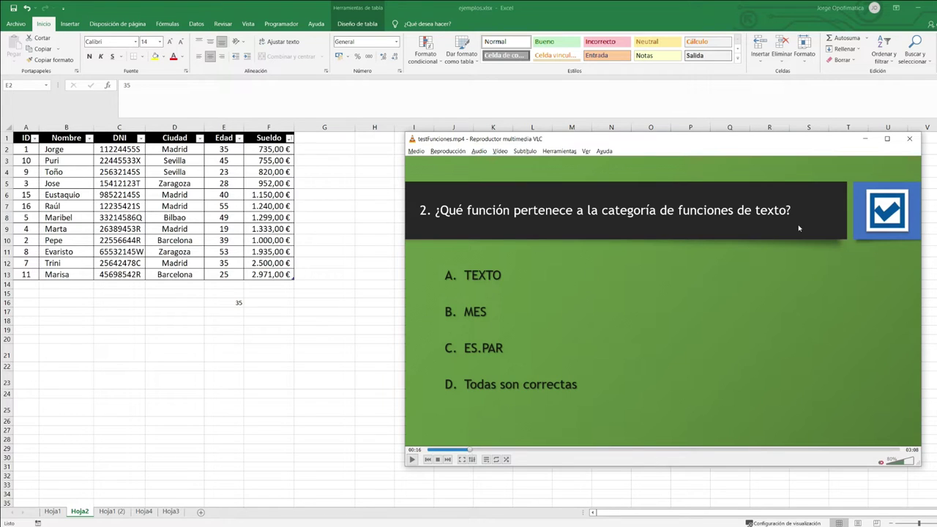
# - Seek forward to reveal A. TEXTO as correct and browse the Fórmulas Texto function list
pyautogui.click(472, 450)
pyautogui.moveTo(473, 450); pyautogui.dragTo(483, 451)
pyautogui.click(166, 26)
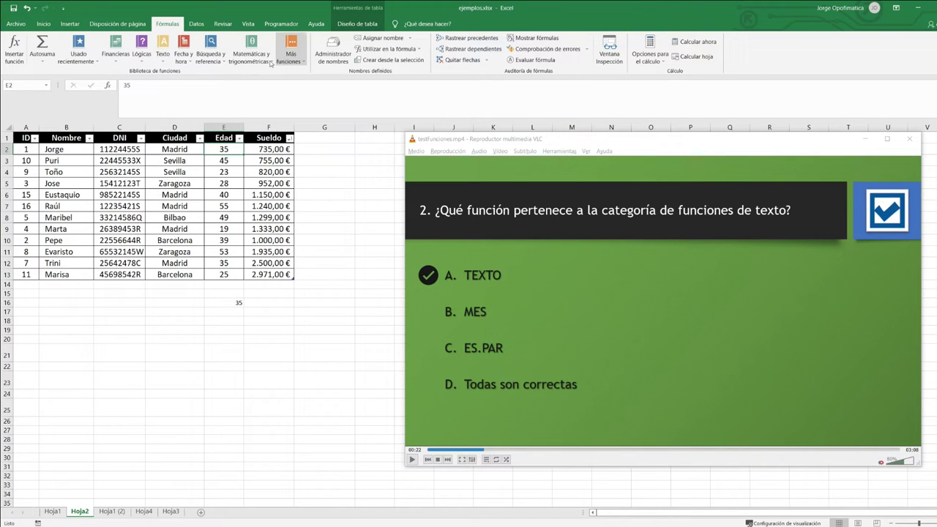
pyautogui.click(163, 60)
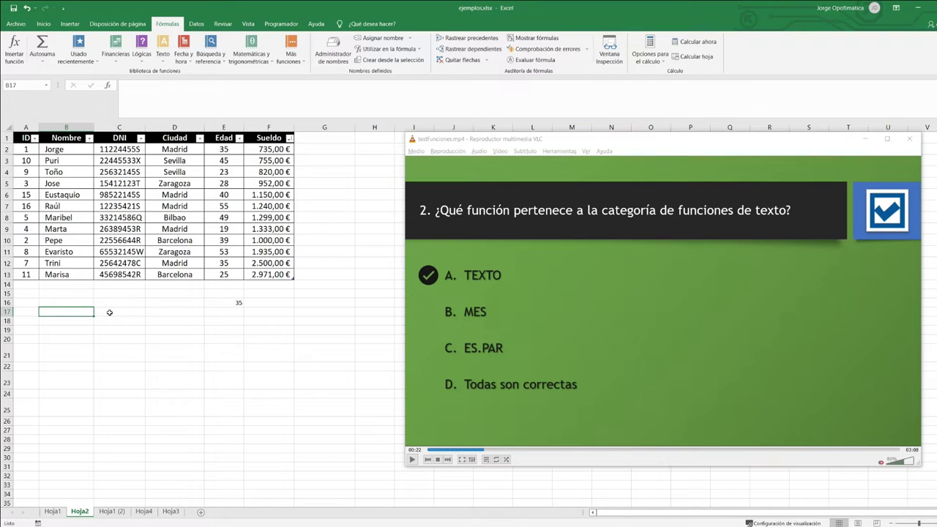
# - Enter 20/01/2022 in B17 and =TEXTO(B17;"mmmm") in C17, which returns enero
pyautogui.write('20')
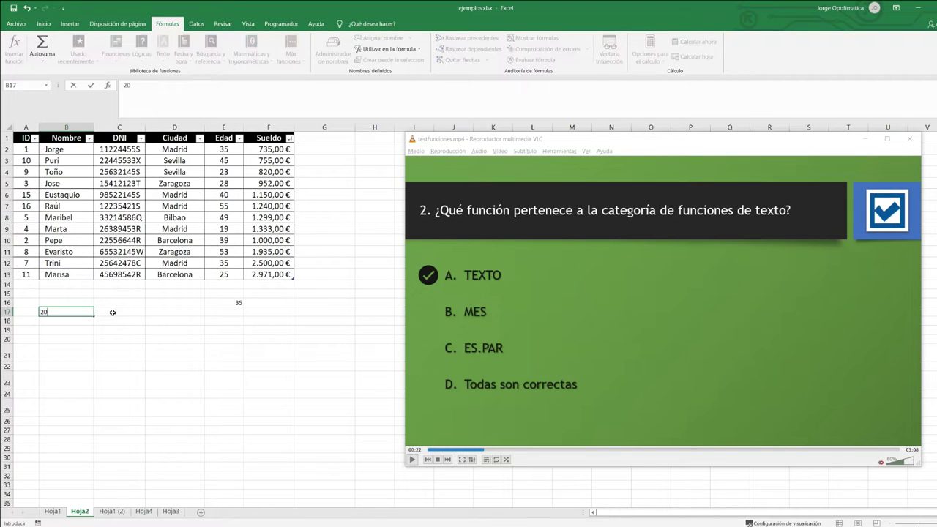
pyautogui.write('/')
pyautogui.write('01/2022')
pyautogui.press('Return')
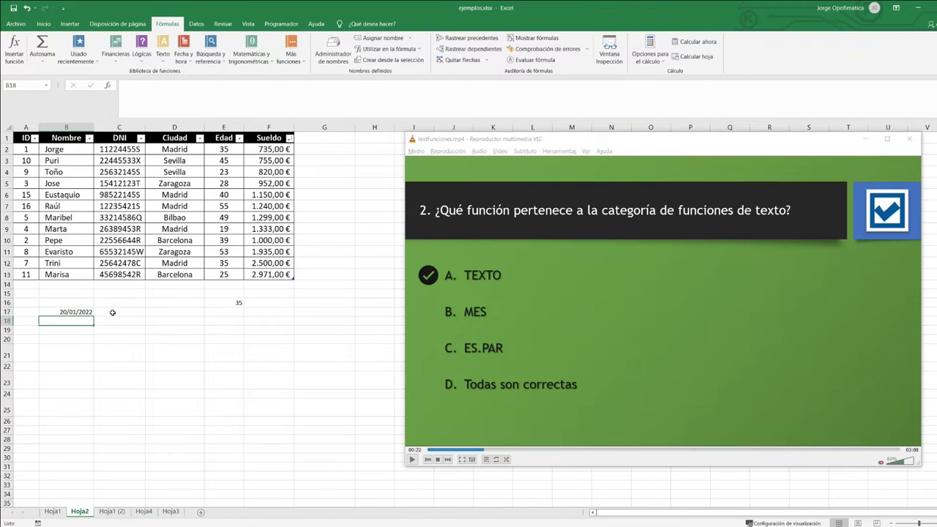
pyautogui.click(113, 313)
pyautogui.write('=')
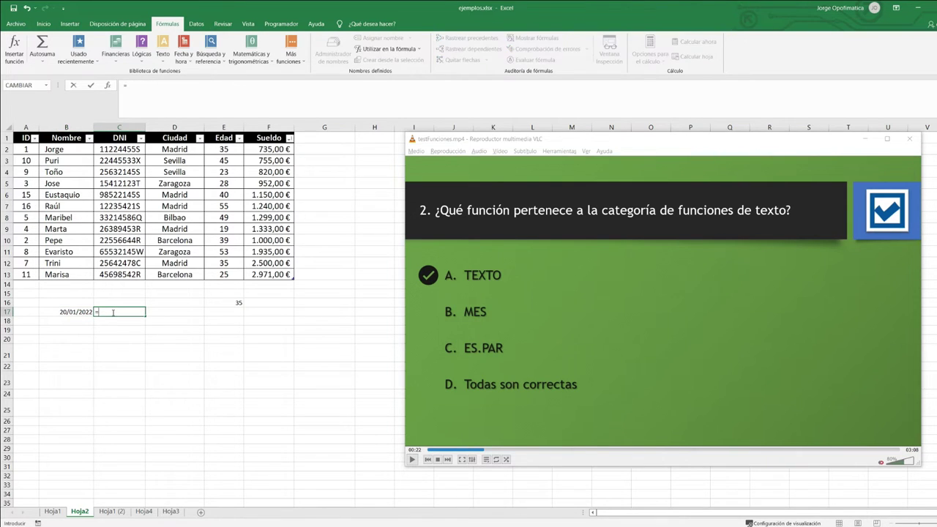
pyautogui.write('TEXTO(')
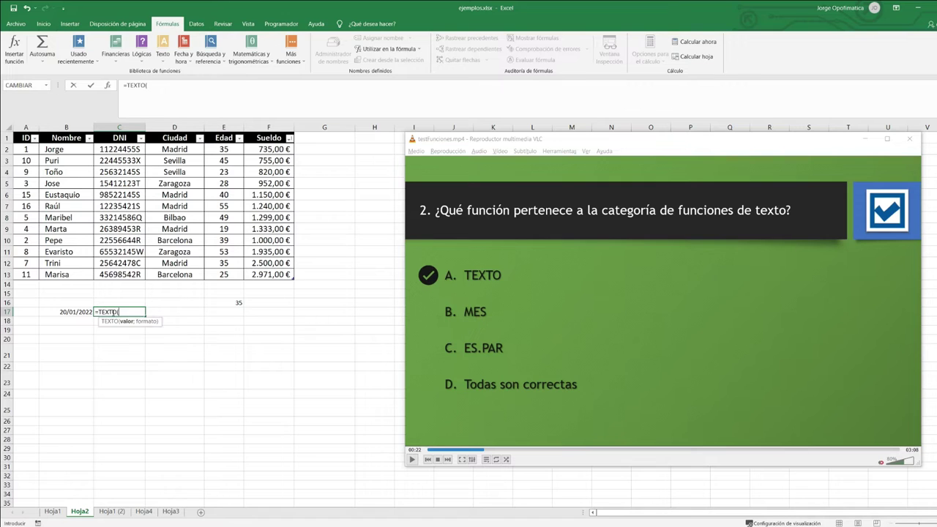
pyautogui.click(81, 312)
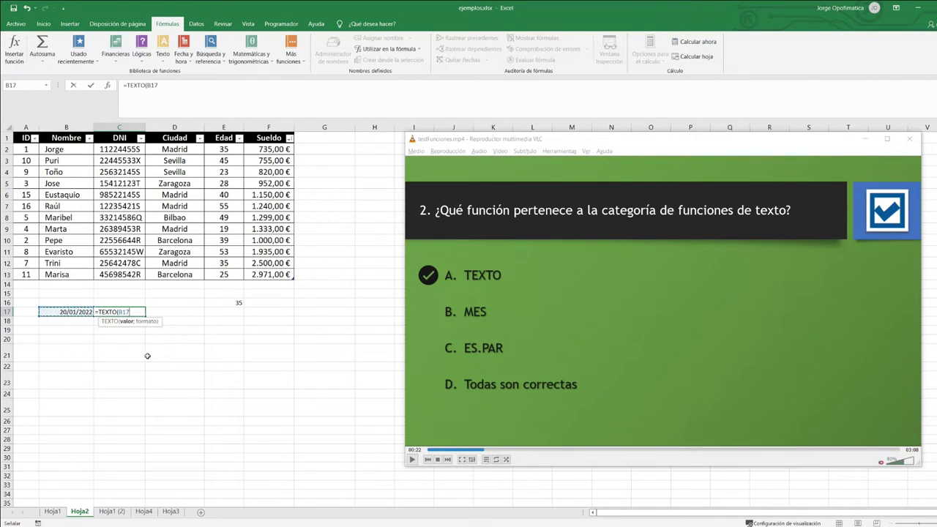
pyautogui.write(';"')
pyautogui.write('mmm')
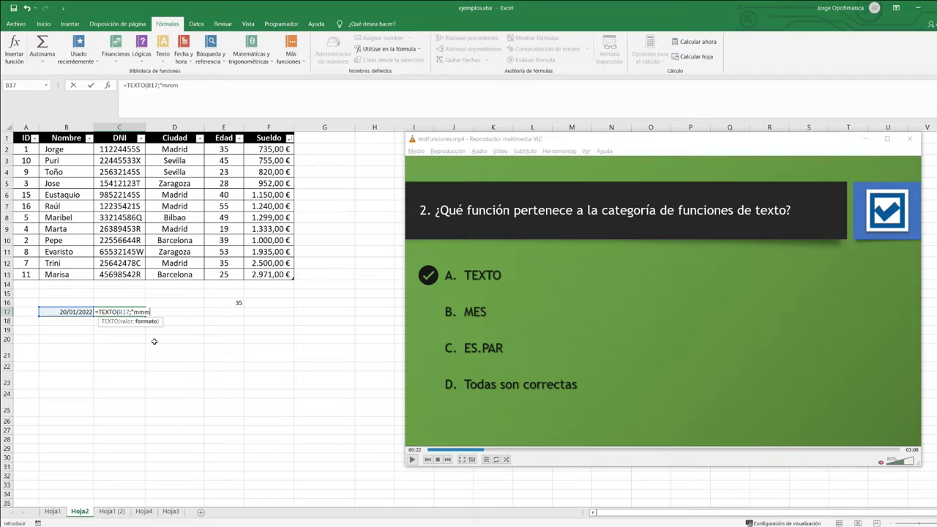
pyautogui.write('m"')
pyautogui.write(')')
pyautogui.press('Return')
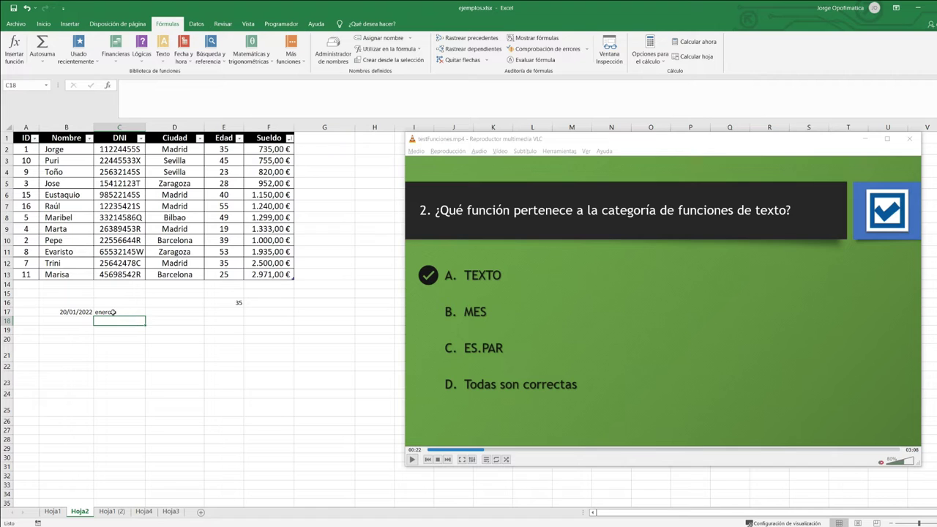
# - Try a September date to see septiembre, undo back to enero, and advance the quiz to question 3
pyautogui.press('Up')
pyautogui.press('Left')
pyautogui.doubleClick(75, 314)
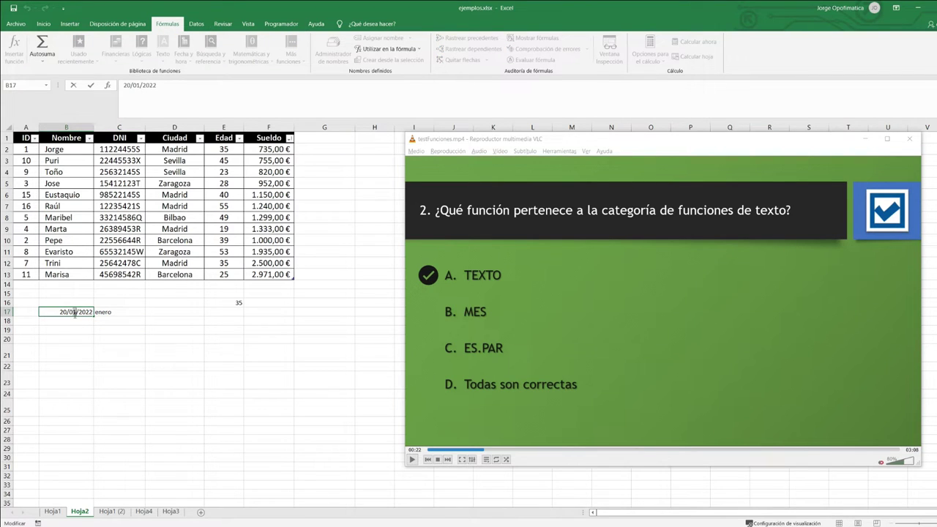
pyautogui.press('Delete')
pyautogui.write('9')
pyautogui.press('Return')
pyautogui.click(117, 313)
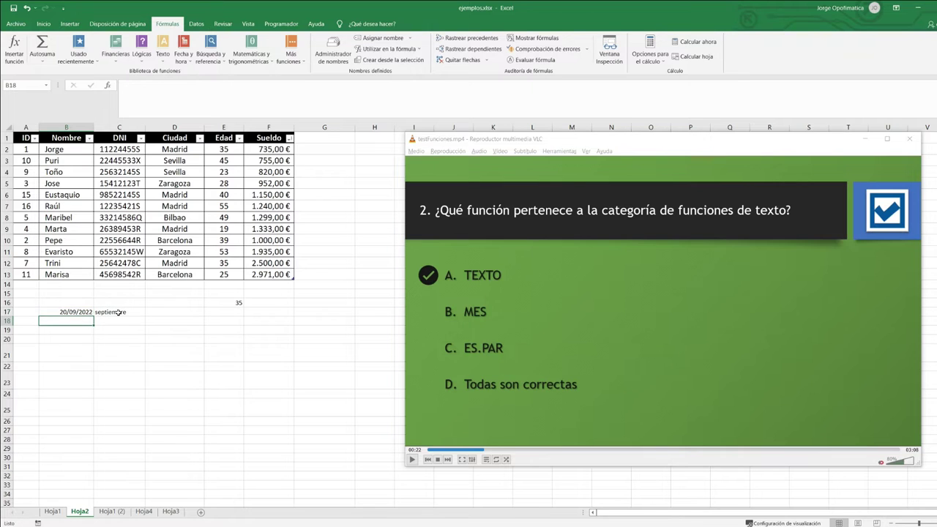
pyautogui.hotkey('ctrl', 'z')
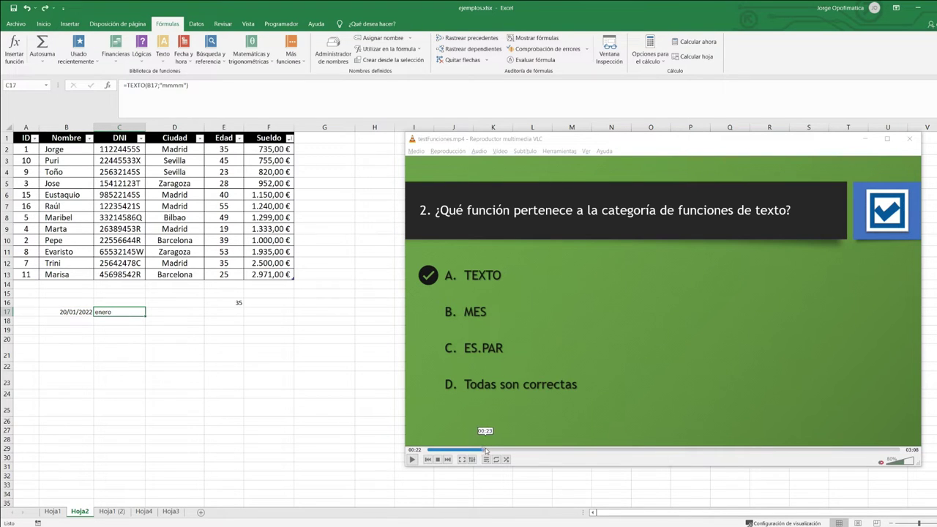
pyautogui.click(491, 450)
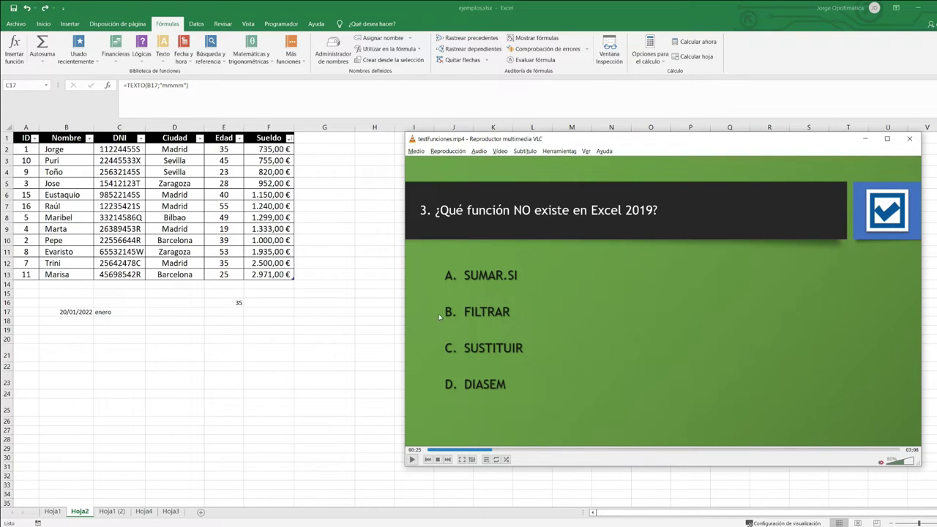
# - Seek the quiz video to question 4 and reveal B. NO as the correct answer
pyautogui.moveTo(492, 451); pyautogui.dragTo(505, 450)
pyautogui.moveTo(505, 450); pyautogui.dragTo(519, 451)
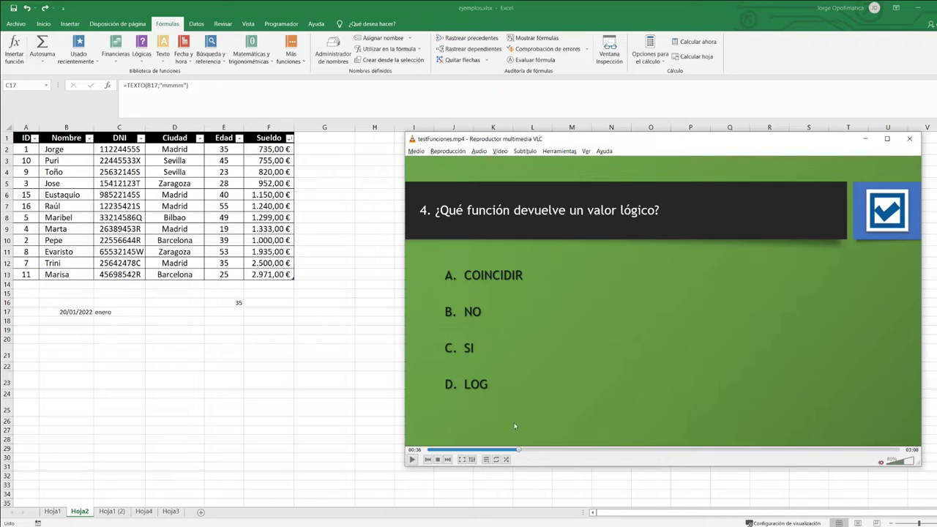
pyautogui.click(524, 451)
pyautogui.click(117, 339)
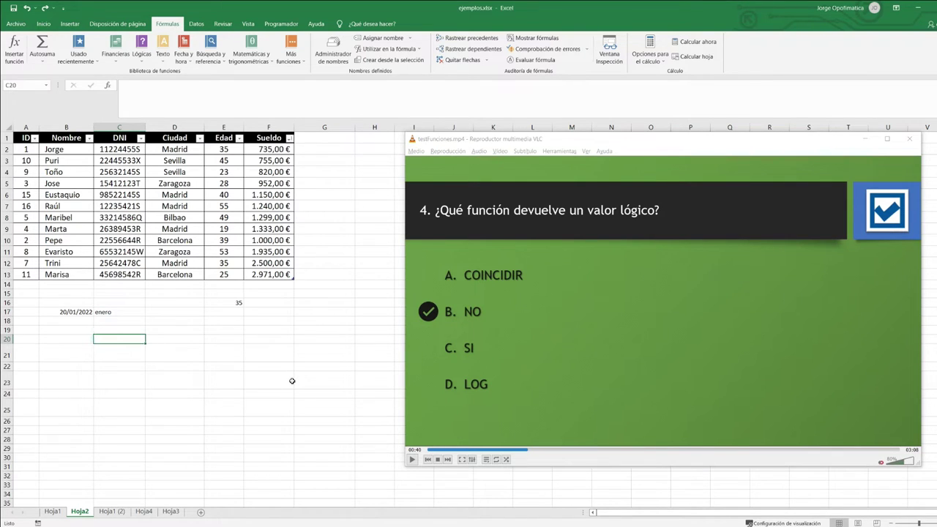
# - Put =NO(1) in B20, giving FALSO, and =NO(B20) in C20, showing VERDADERO
pyautogui.press('Left')
pyautogui.write('=NO(1)')
pyautogui.press('Tab')
pyautogui.write('=no(')
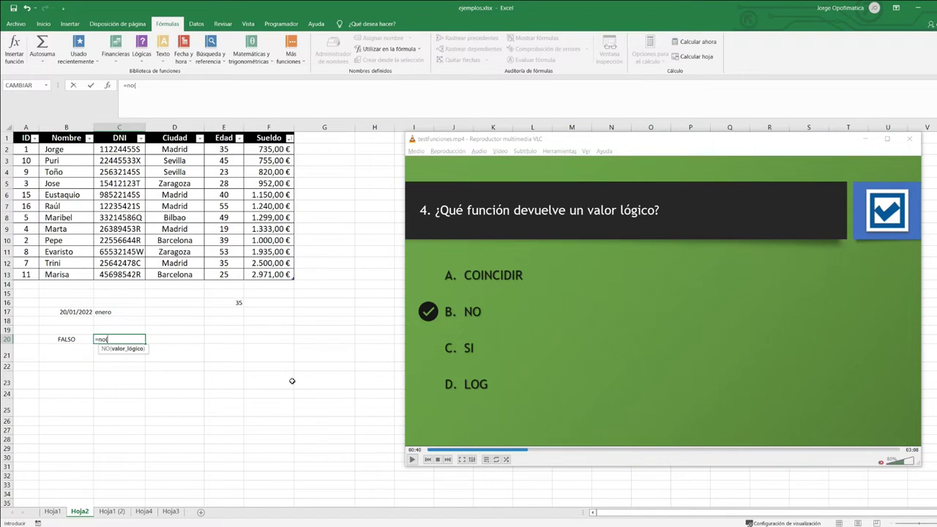
pyautogui.click(73, 338)
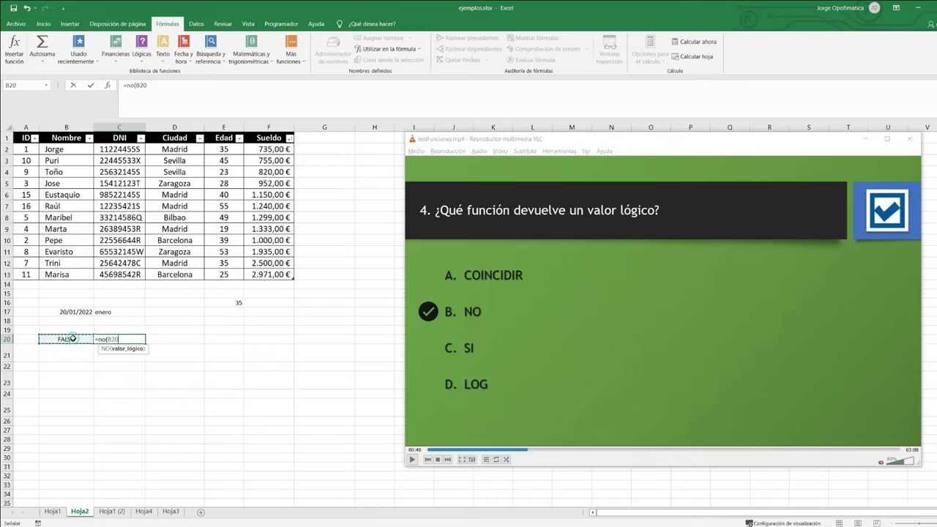
pyautogui.press('Return')
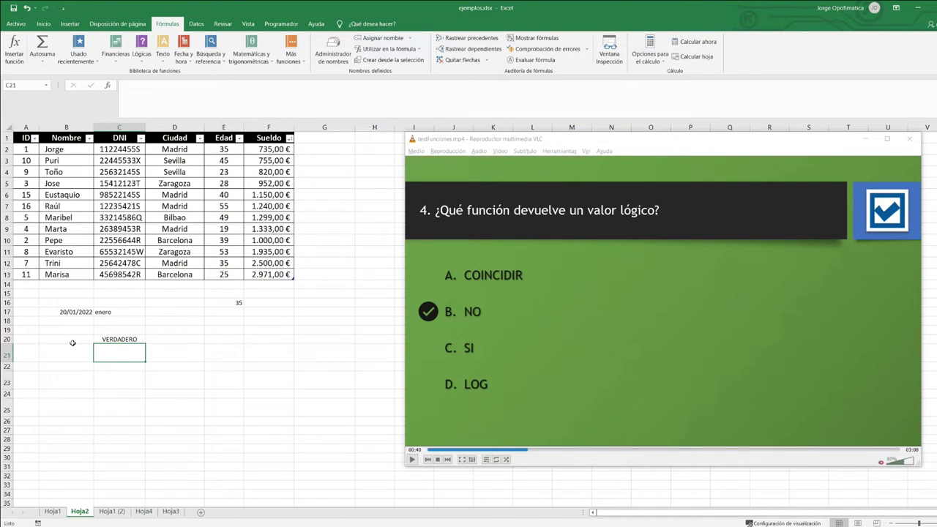
# - Build =SI(NO(E2>20);"bien";"mal") in C21, which returns mal
pyautogui.write('=si(')
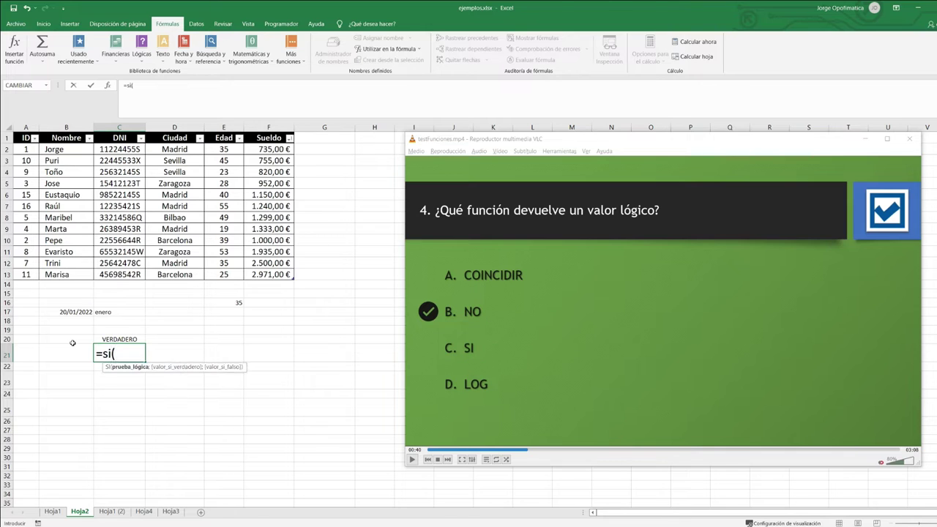
pyautogui.click(224, 149)
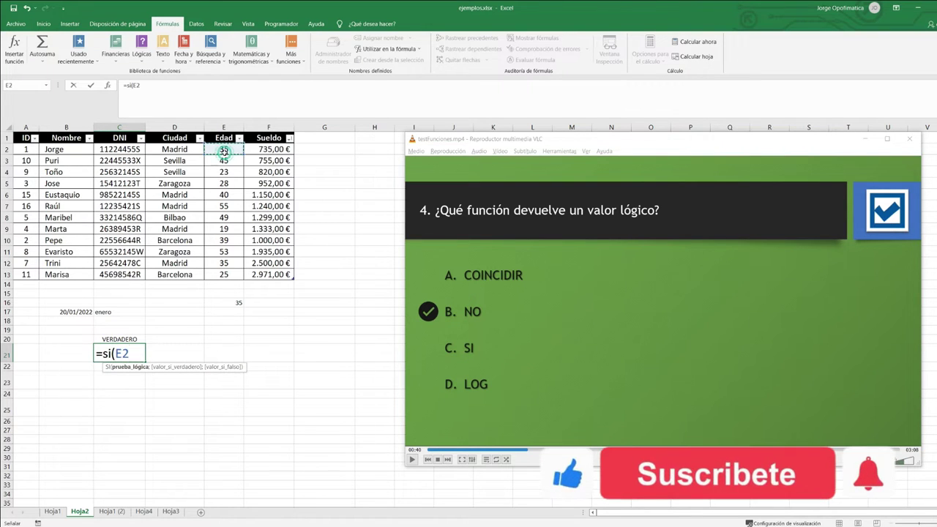
pyautogui.write('>20')
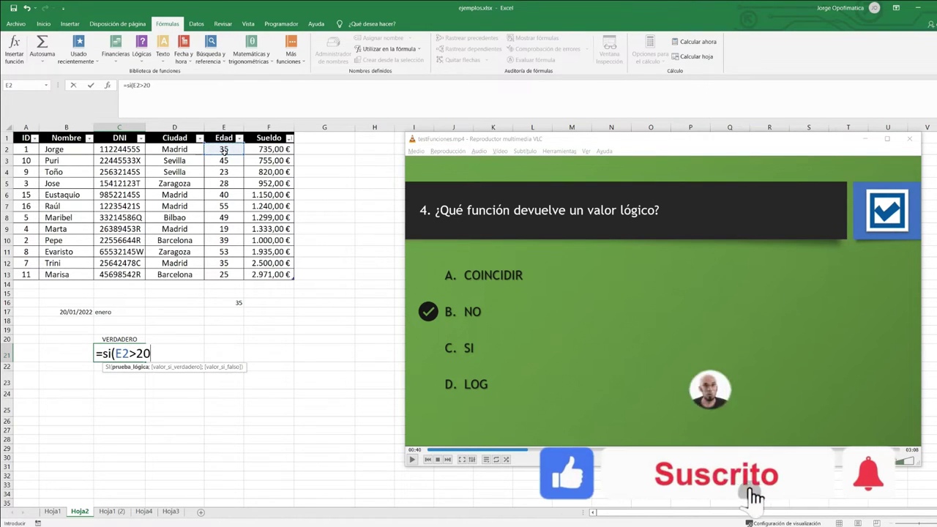
pyautogui.write(';"')
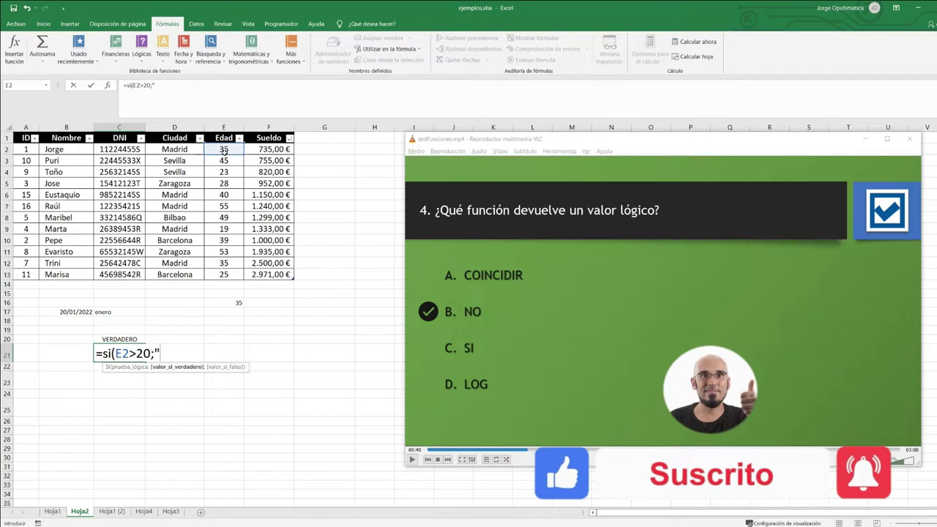
pyautogui.write('bien";"m')
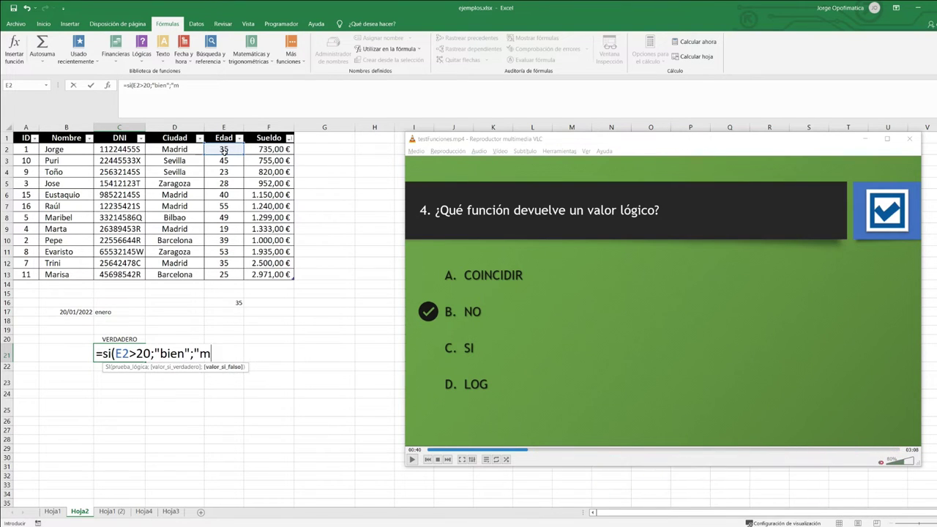
pyautogui.write('al")')
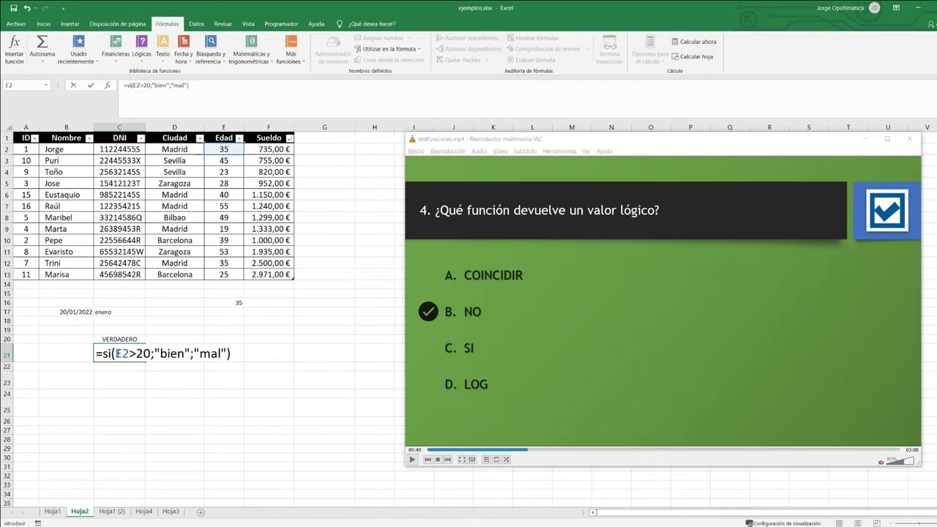
pyautogui.click(115, 353)
pyautogui.write('no')
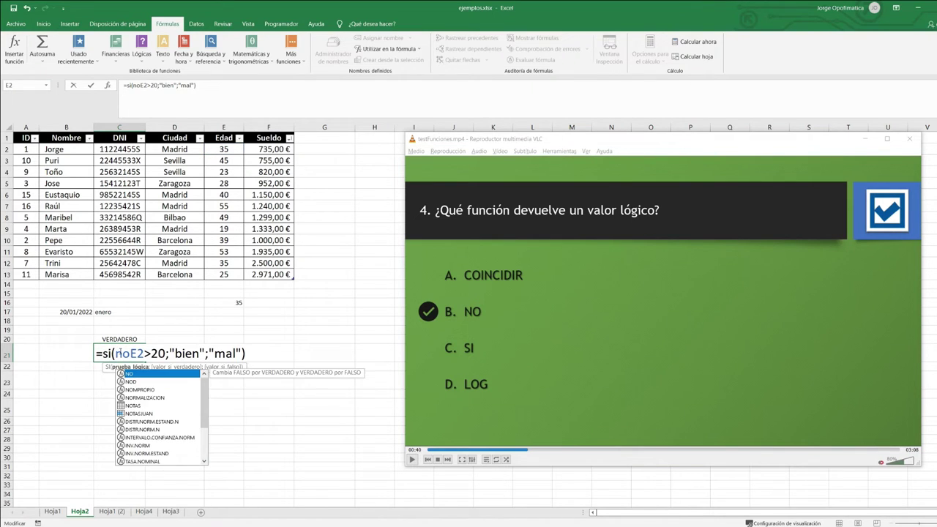
pyautogui.write('(')
pyautogui.click(170, 354)
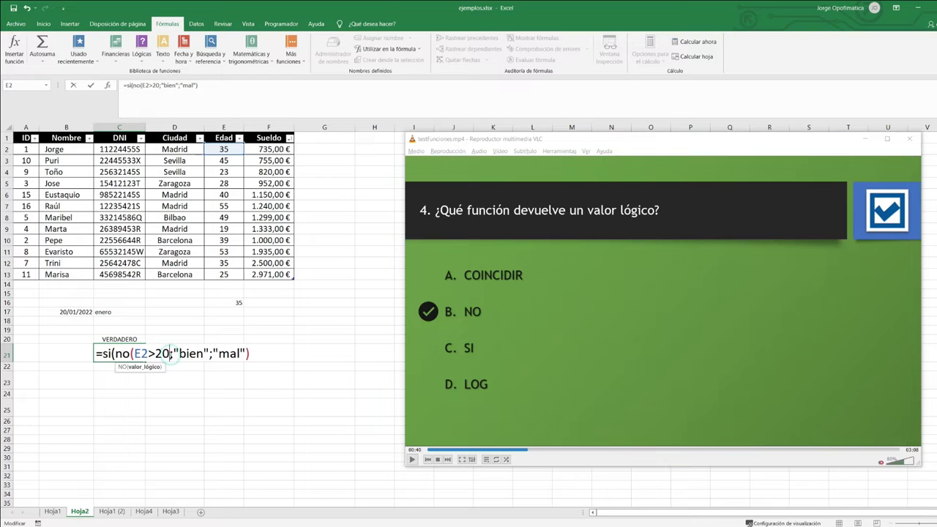
pyautogui.write(')')
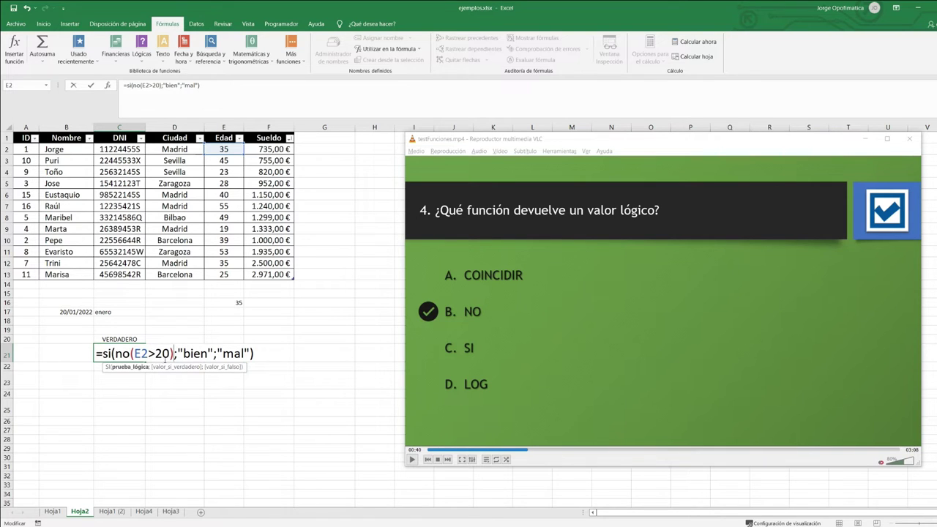
pyautogui.press('Return')
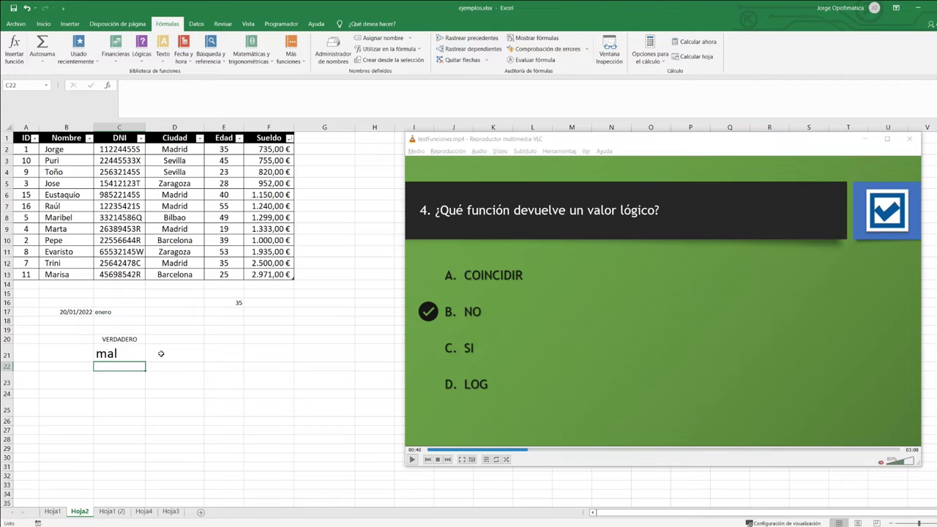
pyautogui.doubleClick(123, 352)
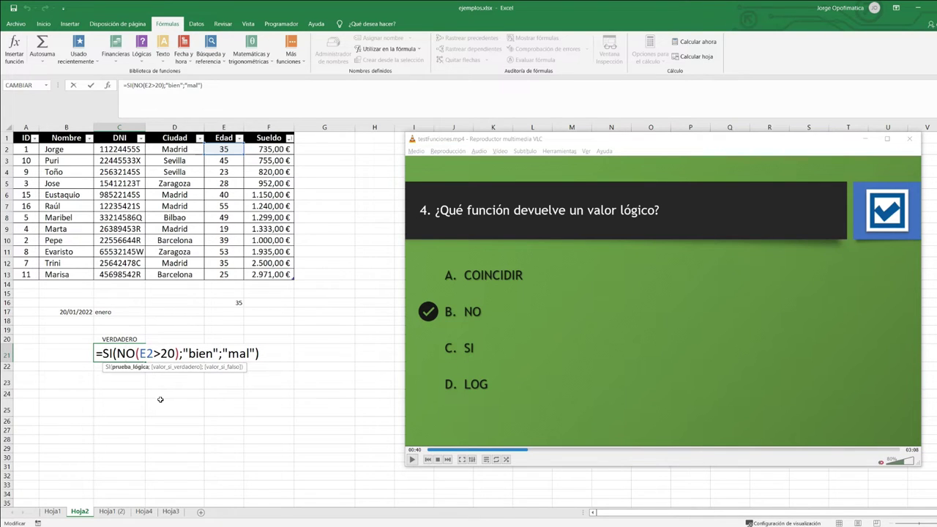
pyautogui.press('Return')
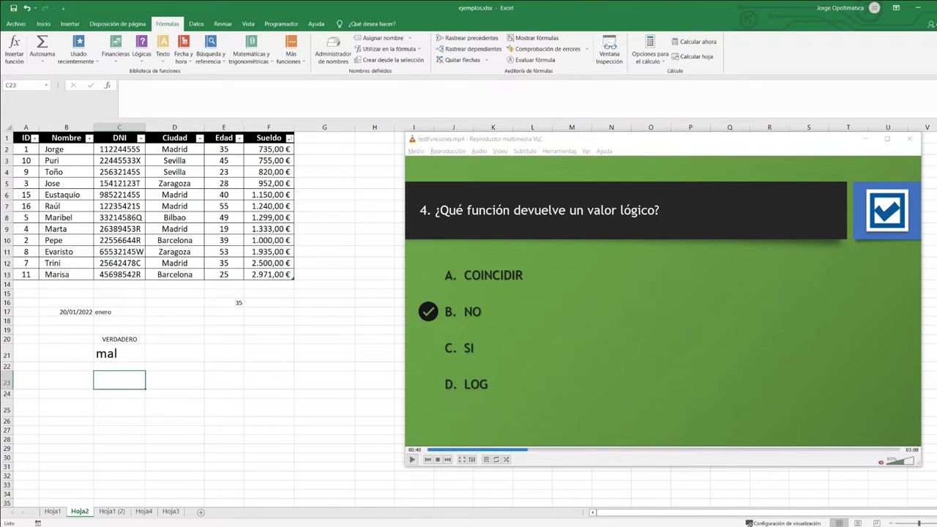
# - Enter =COINCIDIR(755;Tabla3[Sueldo];0) in C23 with exact match, returning position 2
pyautogui.write('=')
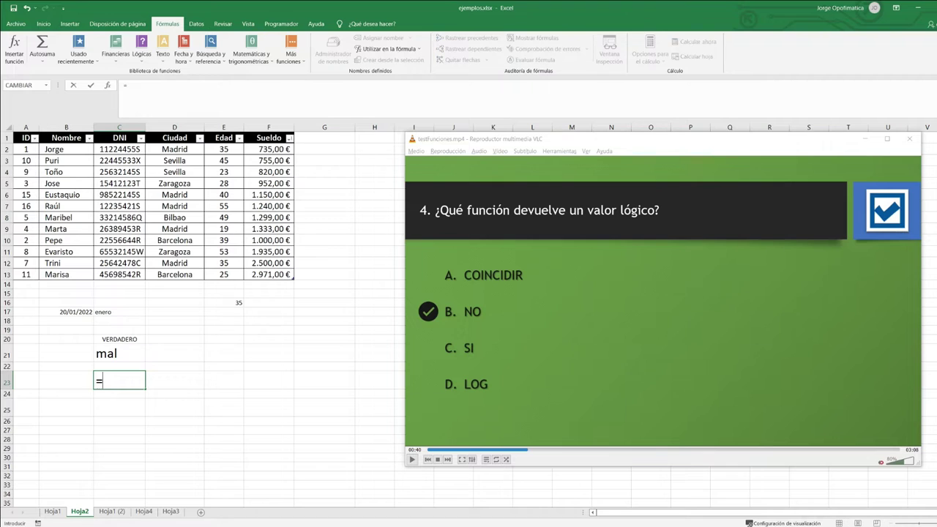
pyautogui.write('coin')
pyautogui.press('Tab')
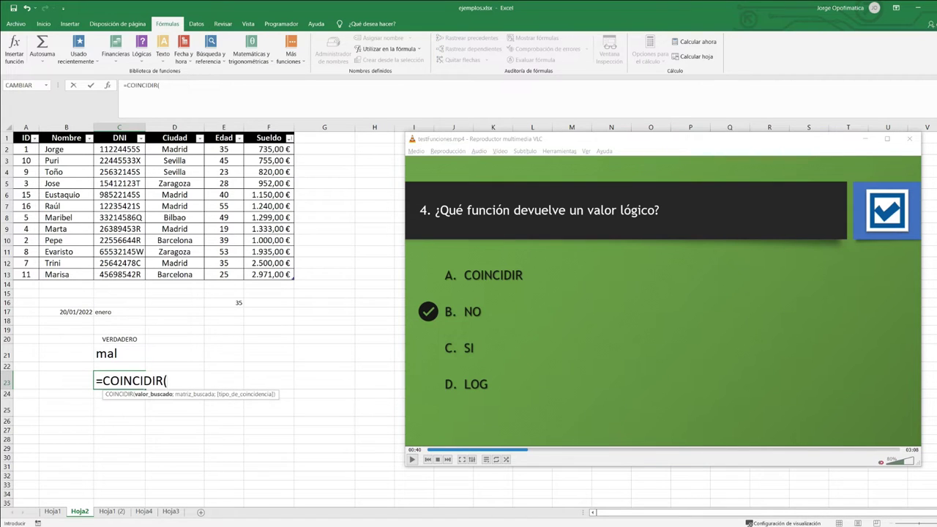
pyautogui.write('755')
pyautogui.write(';')
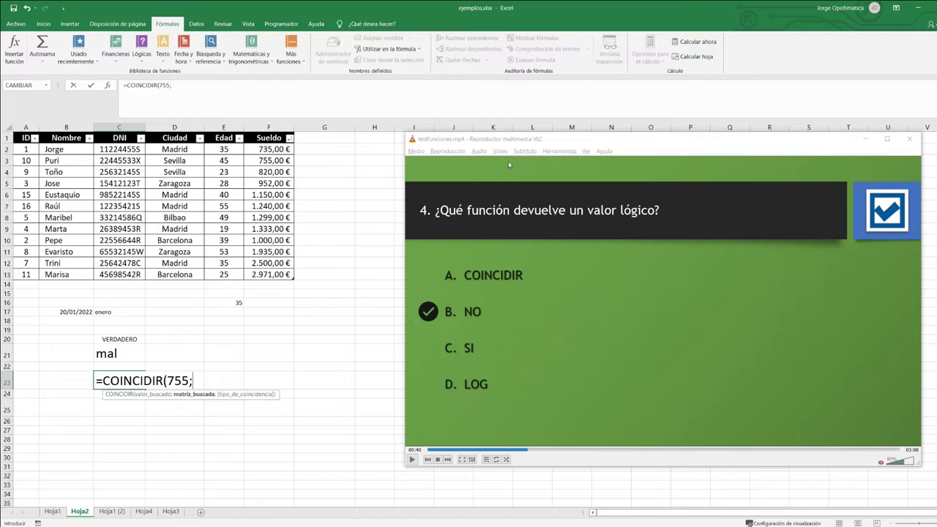
pyautogui.moveTo(282, 149); pyautogui.dragTo(280, 274)
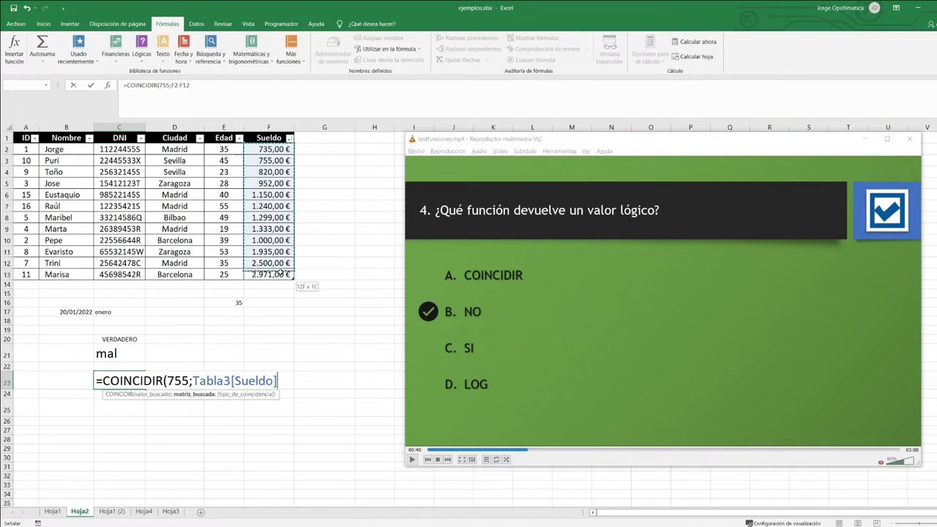
pyautogui.write(';')
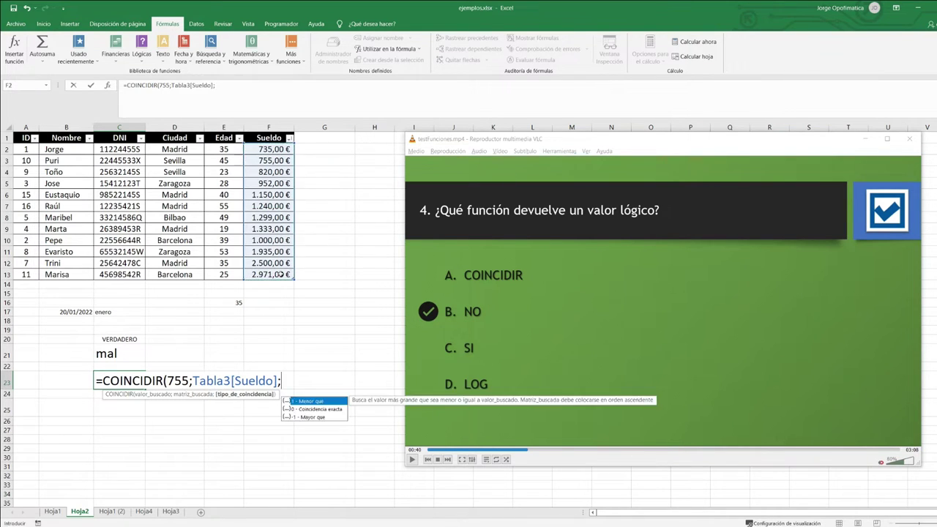
pyautogui.doubleClick(313, 410)
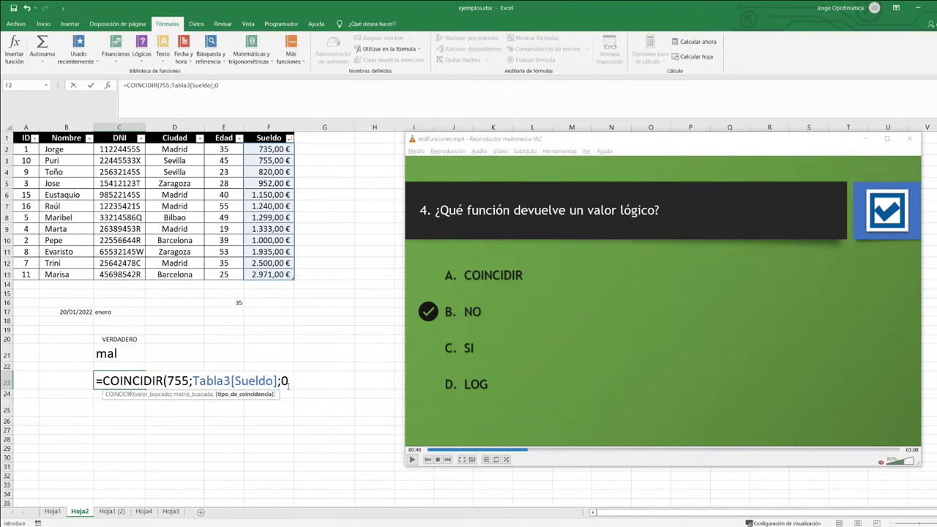
pyautogui.write(')')
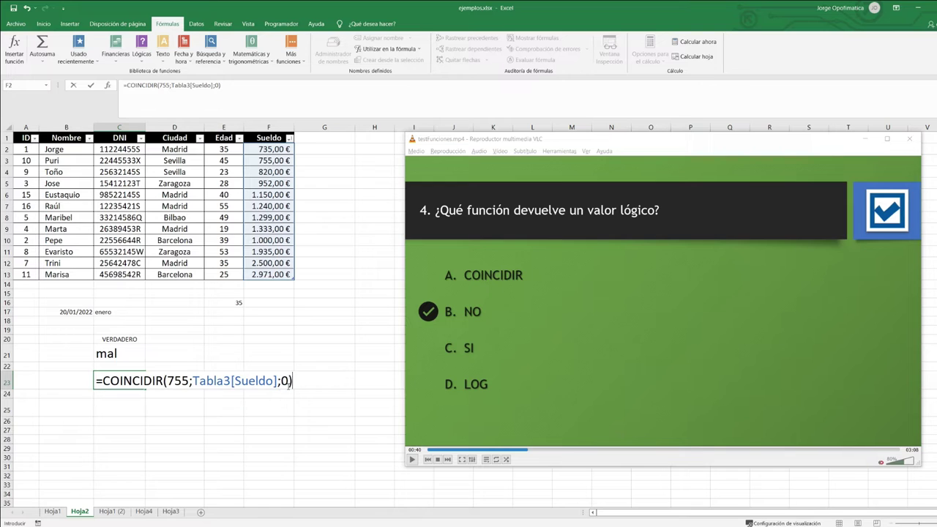
pyautogui.press('Return')
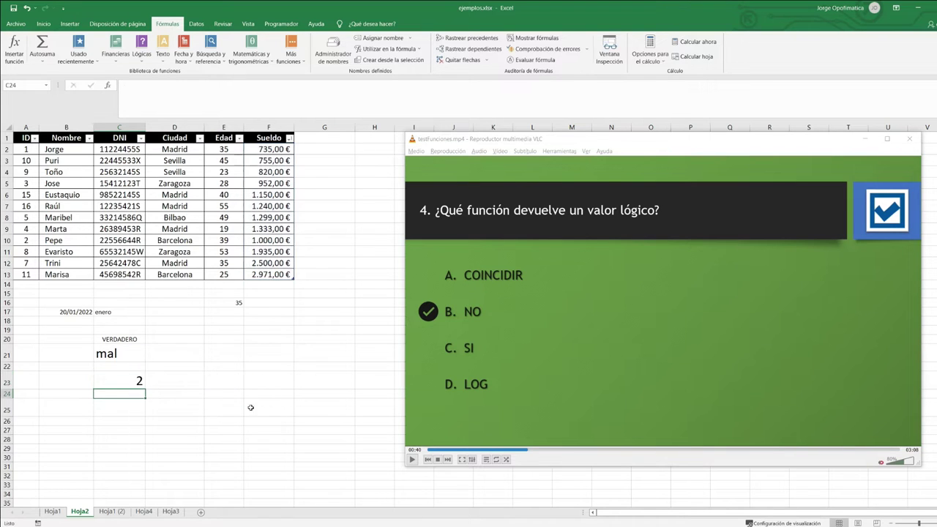
pyautogui.click(141, 382)
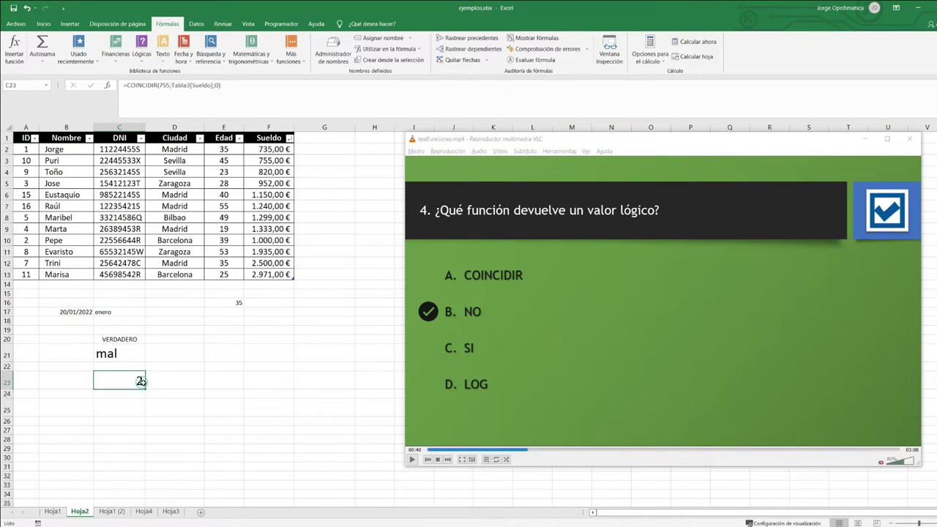
# - Select the 755,00 € salary in F3 and advance the quiz video to question 5
pyautogui.click(280, 162)
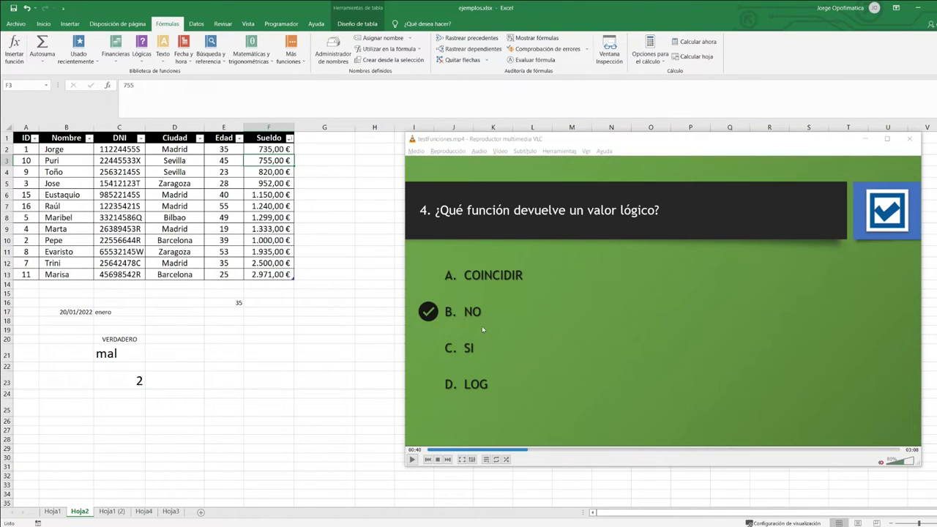
pyautogui.click(544, 449)
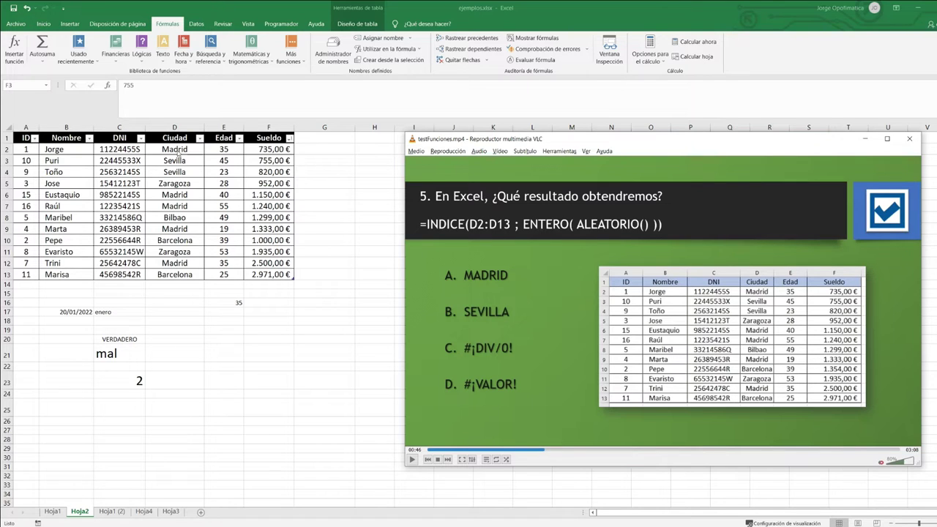
# - Select the Ciudad values D2:D13, reveal #¡VALOR! as question 5's answer, and clear B17:C23
pyautogui.moveTo(177, 152); pyautogui.dragTo(174, 272)
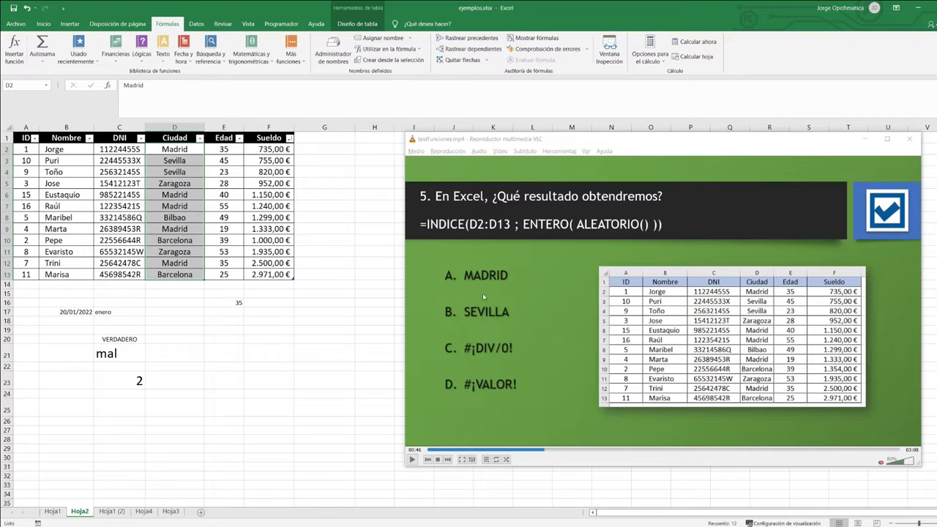
pyautogui.click(542, 451)
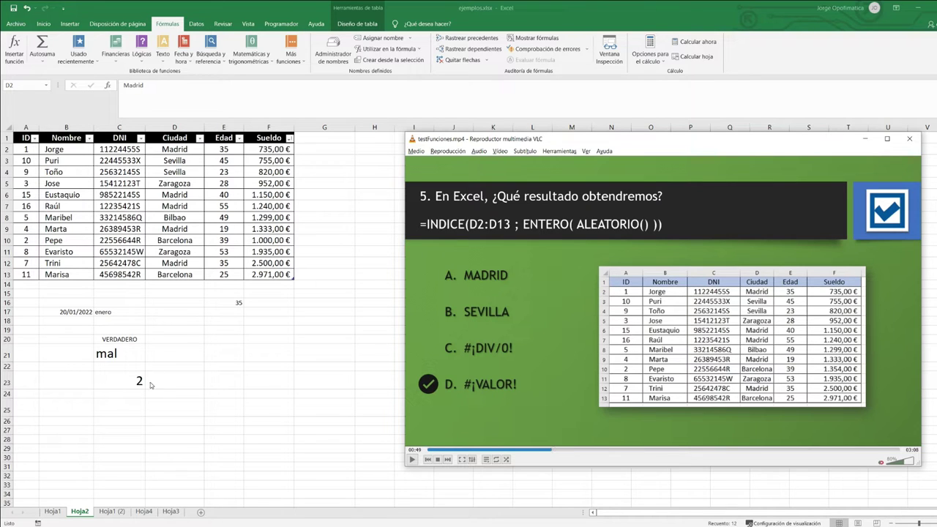
pyautogui.click(108, 358)
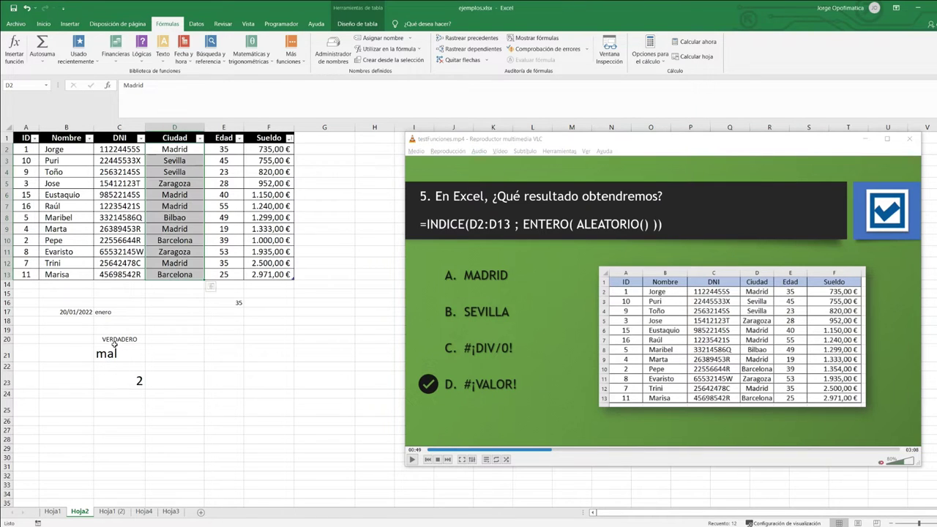
pyautogui.moveTo(73, 312); pyautogui.dragTo(139, 382)
pyautogui.press('Delete')
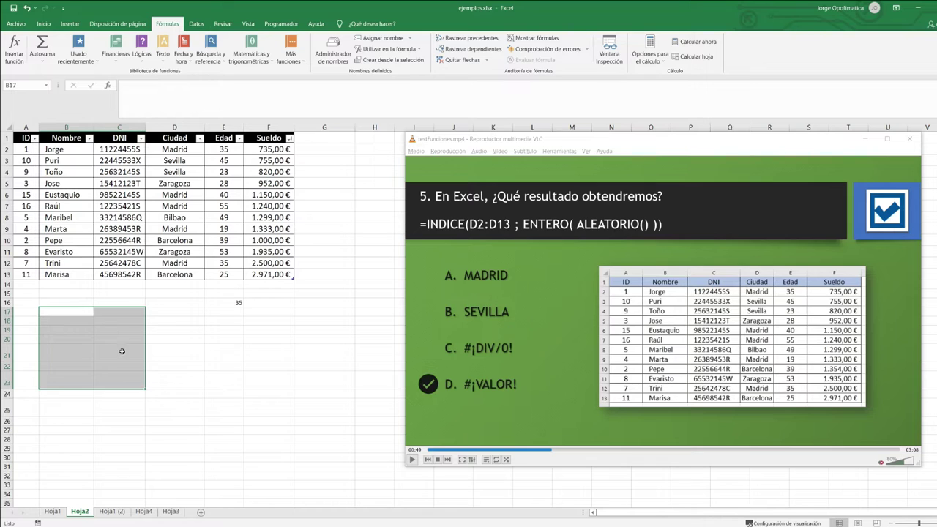
# - Enter =INDICE(Tabla3[Ciudad];ENTERO(ALEATORIO())) in C21, returning #¡VALOR!, and widen column C
pyautogui.click(121, 350)
pyautogui.write('=ind')
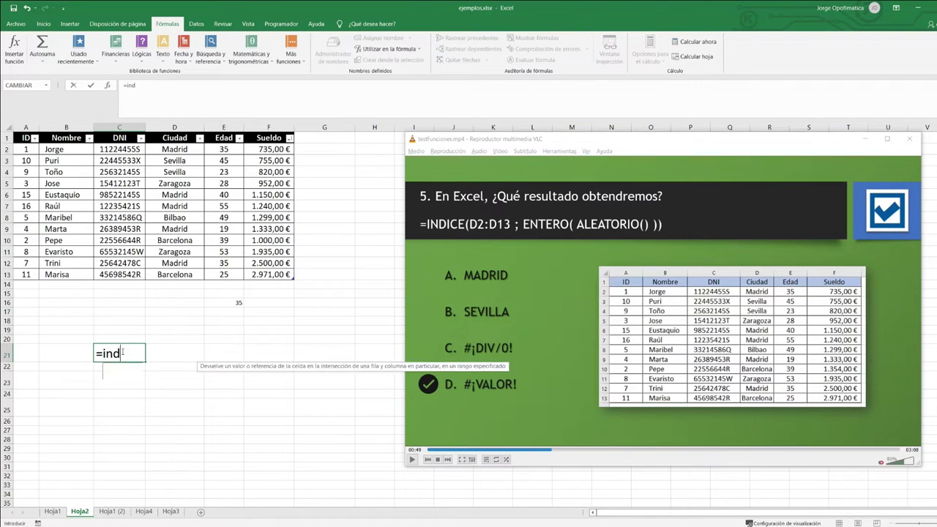
pyautogui.press('Tab')
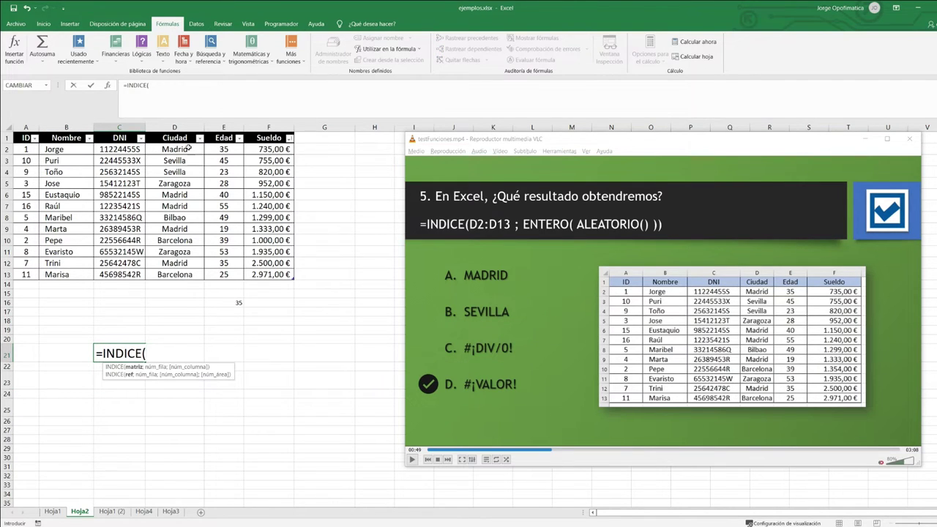
pyautogui.moveTo(188, 148); pyautogui.dragTo(177, 272)
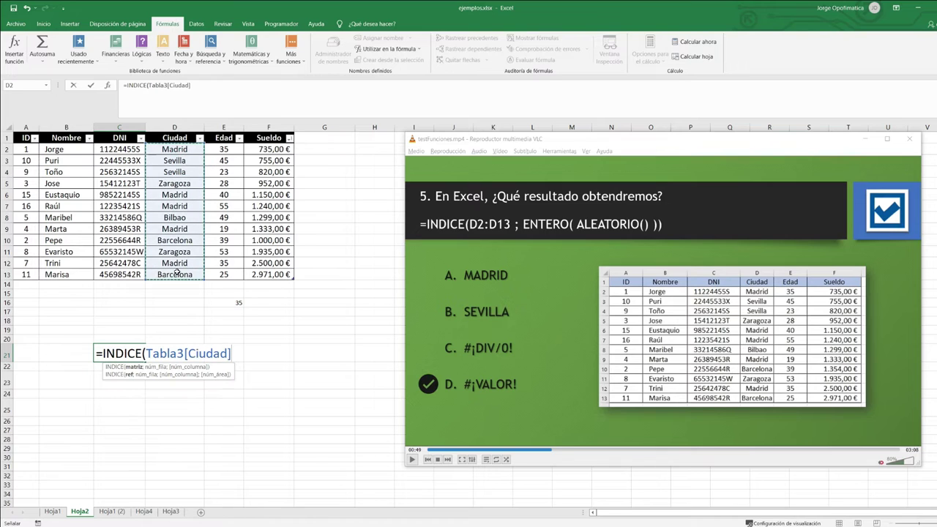
pyautogui.write(';')
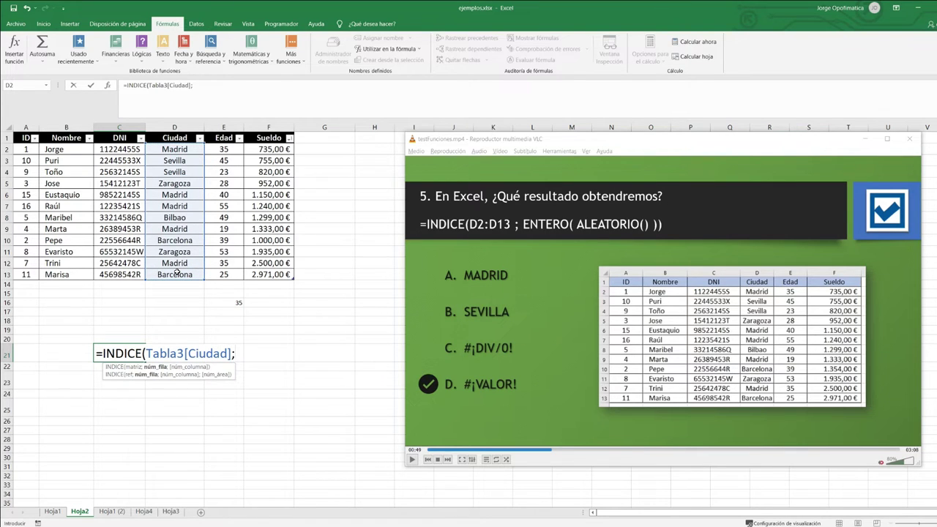
pyautogui.write('entero(')
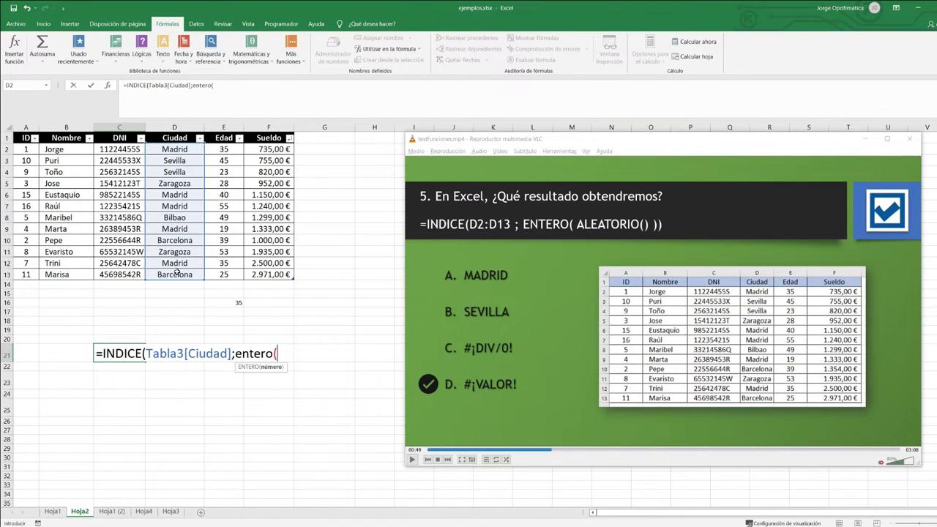
pyautogui.write('alea')
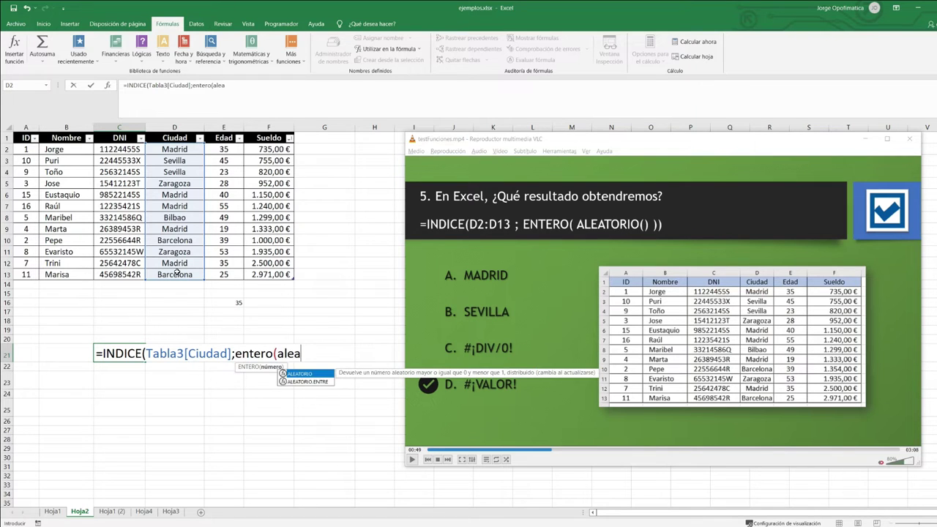
pyautogui.press('Tab')
pyautogui.write(')')
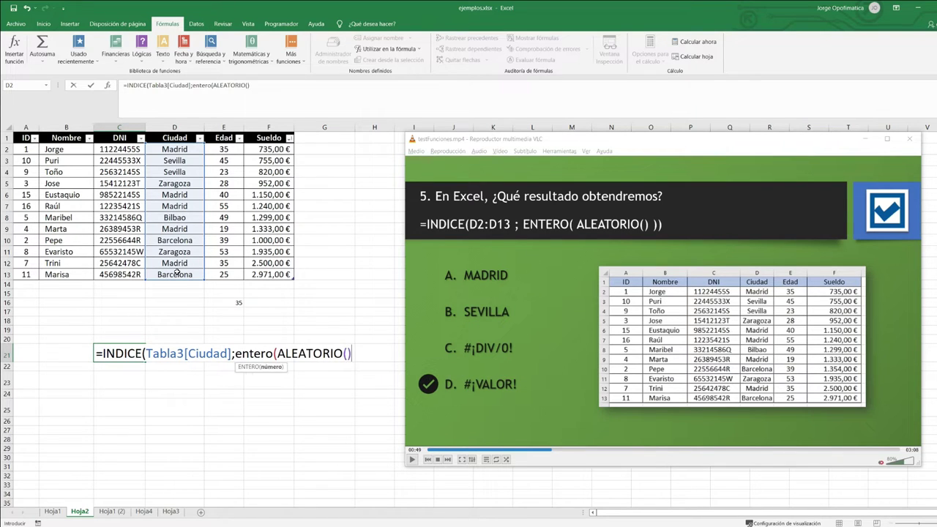
pyautogui.write('))')
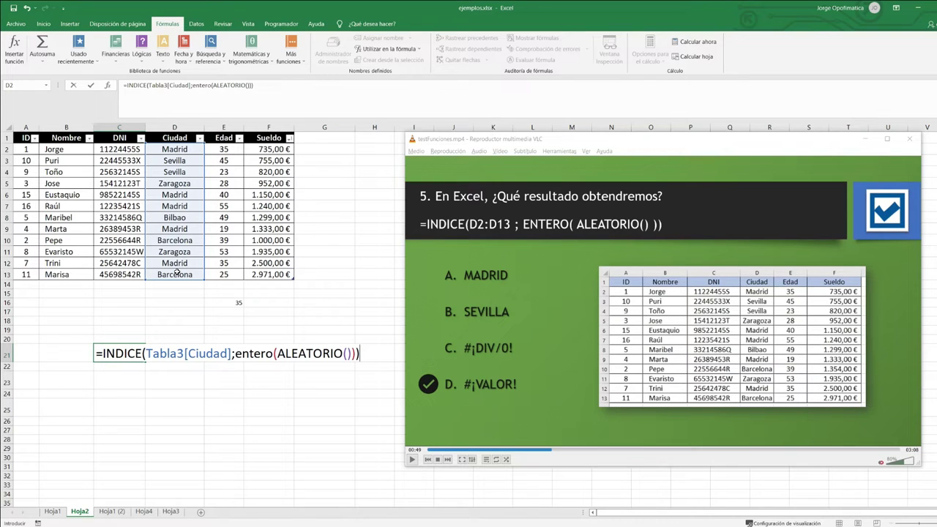
pyautogui.press('Return')
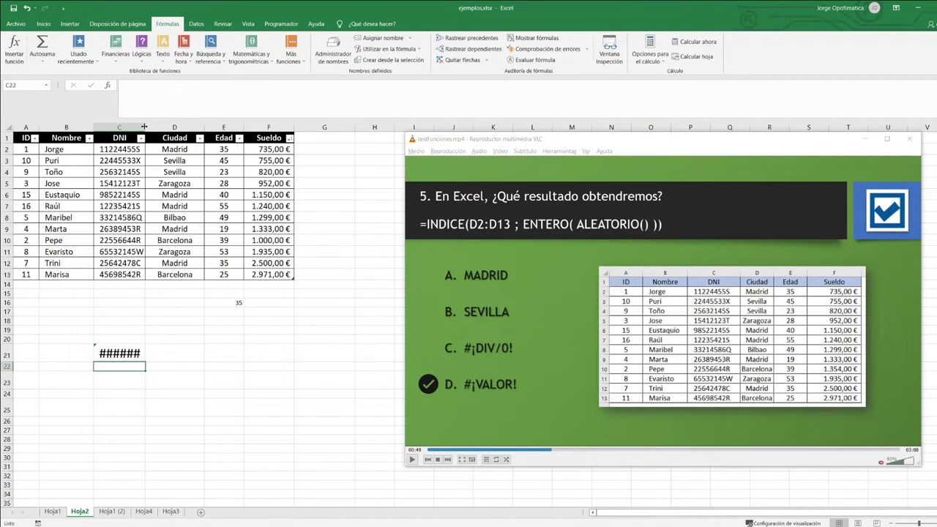
pyautogui.moveTo(145, 128); pyautogui.dragTo(158, 128)
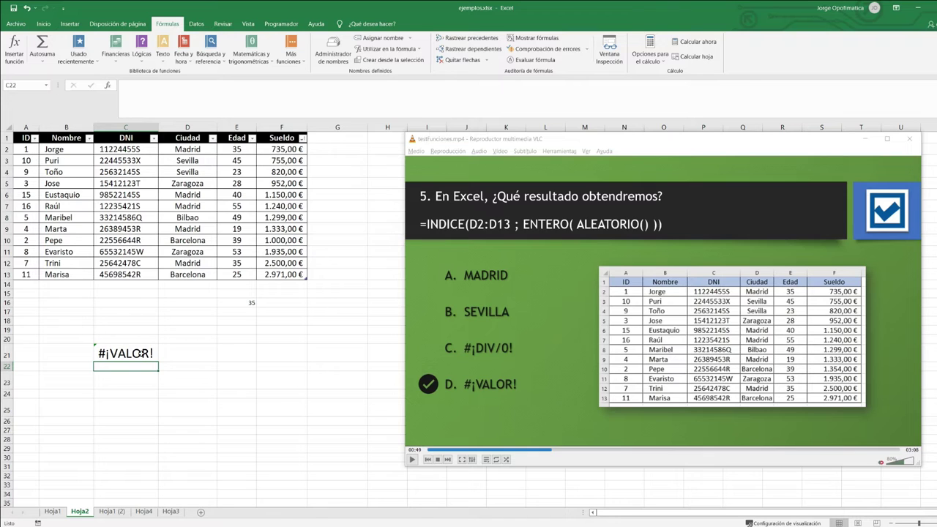
# - Move off C21 and let the quiz video play until question 6, on RESIDUO(4;2), appears
pyautogui.click(281, 352)
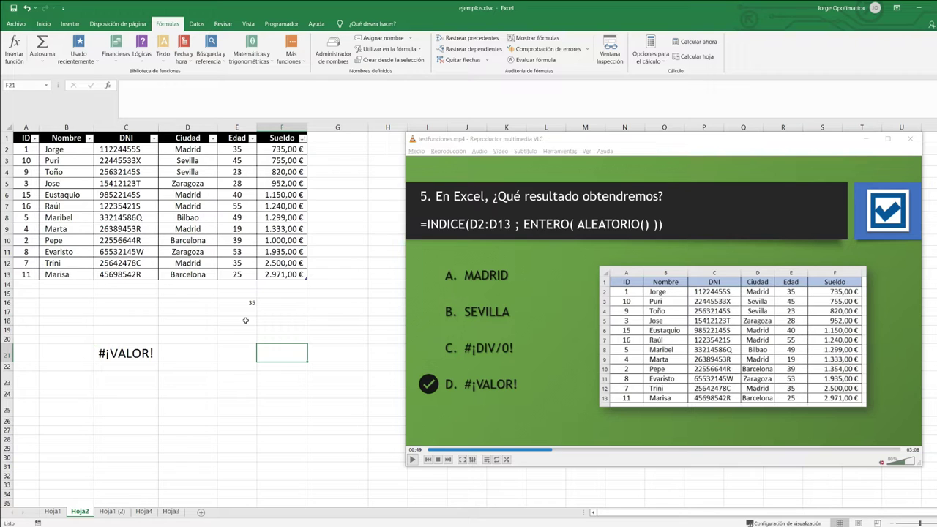
pyautogui.click(558, 342)
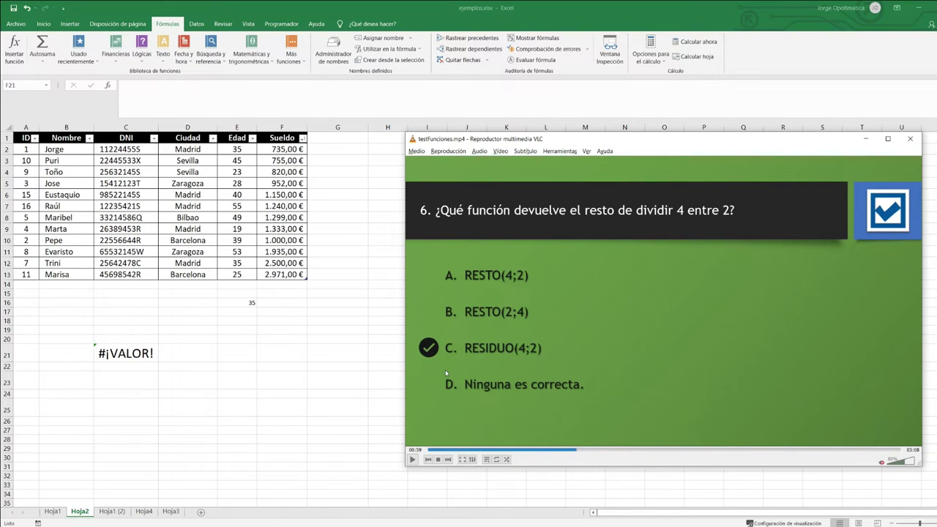
# - Enter =RESIDUO(4;2) in C23 to test the remainder of 4 divided by 2
pyautogui.click(140, 380)
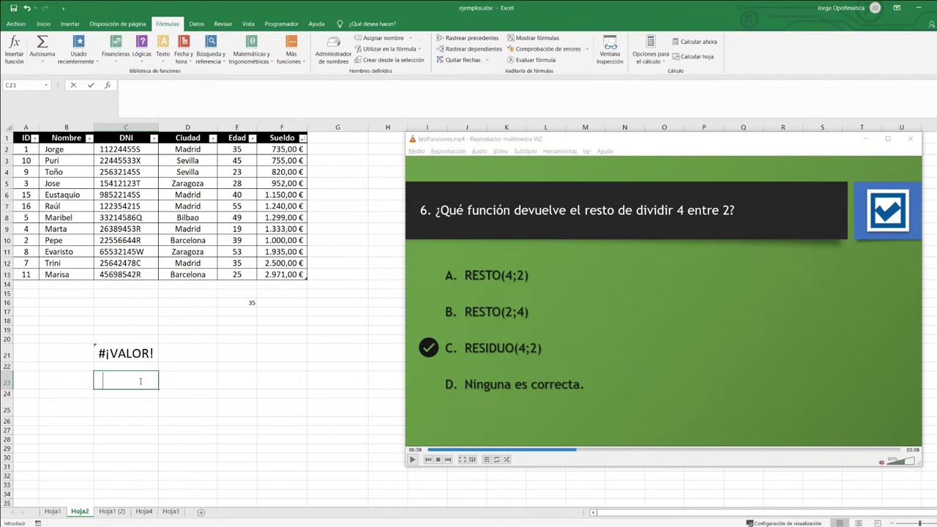
pyautogui.write('=rest')
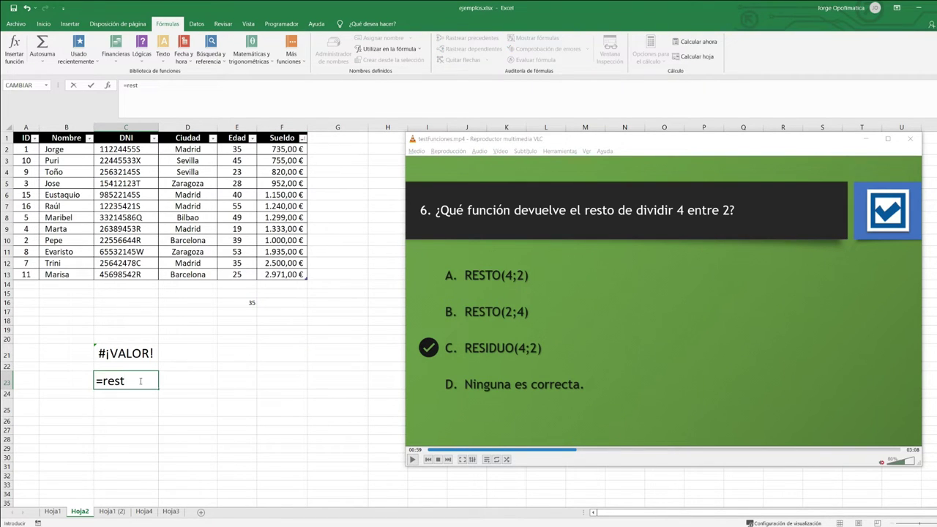
pyautogui.press('BackSpace')
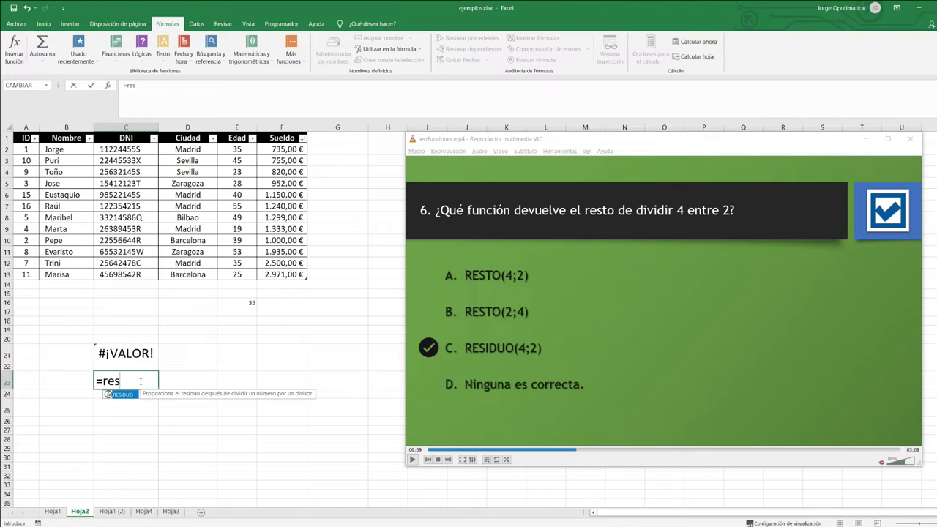
pyautogui.write('i')
pyautogui.doubleClick(135, 395)
pyautogui.write('4;')
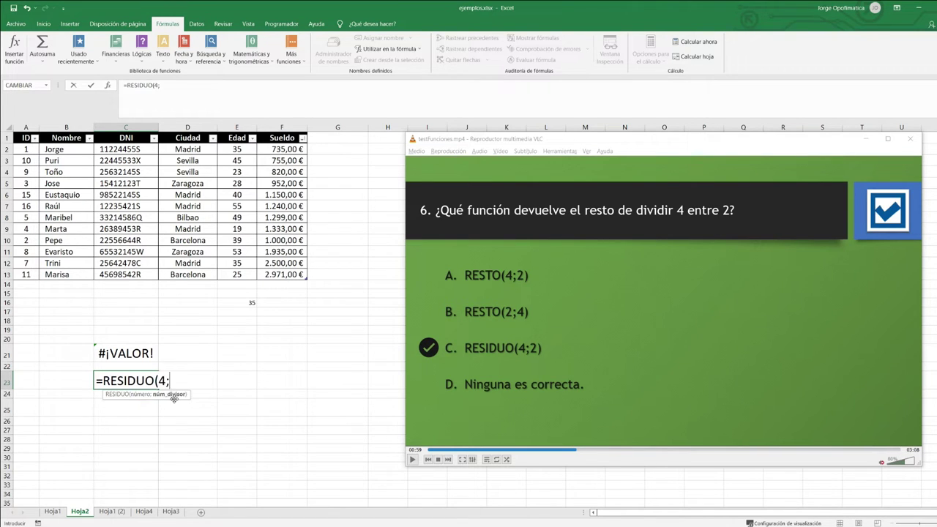
pyautogui.write('2)')
pyautogui.press('Return')
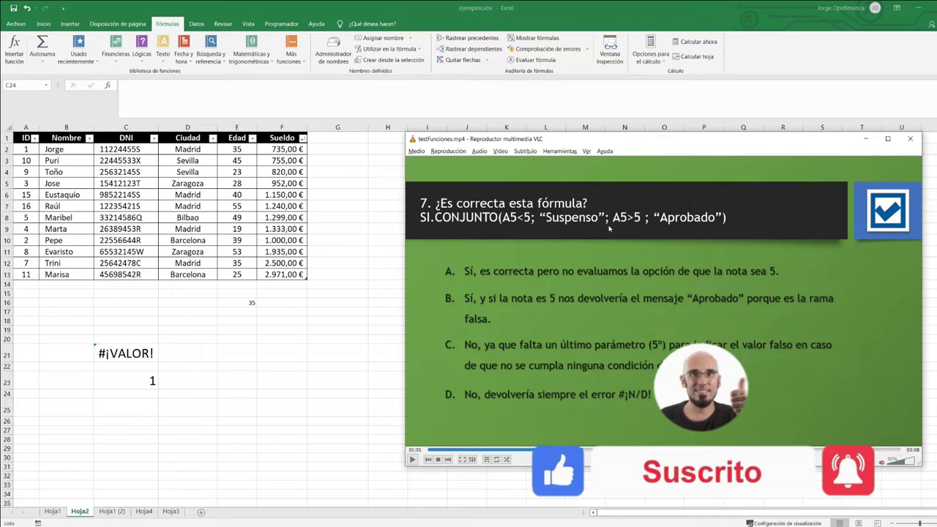
# - Skip the quiz video ahead to question 8, about FILAS(A7)
pyautogui.click(589, 451)
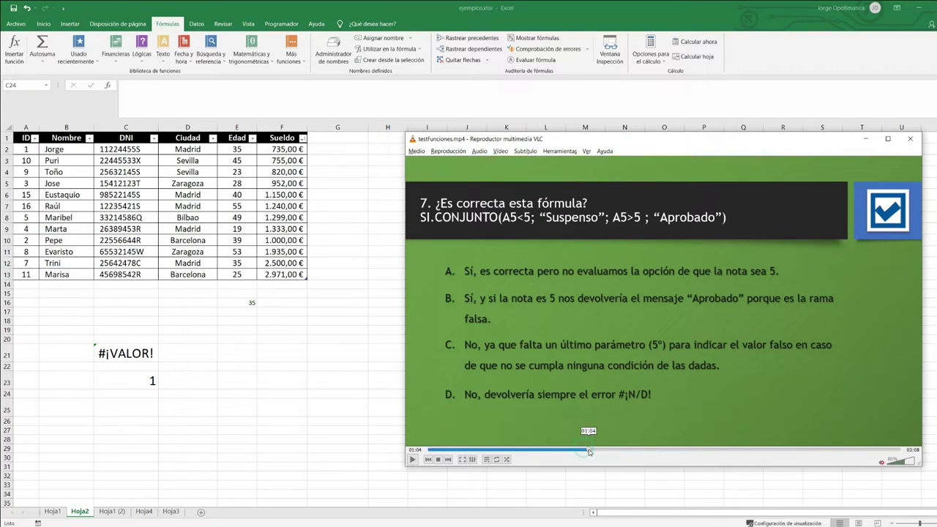
pyautogui.click(599, 451)
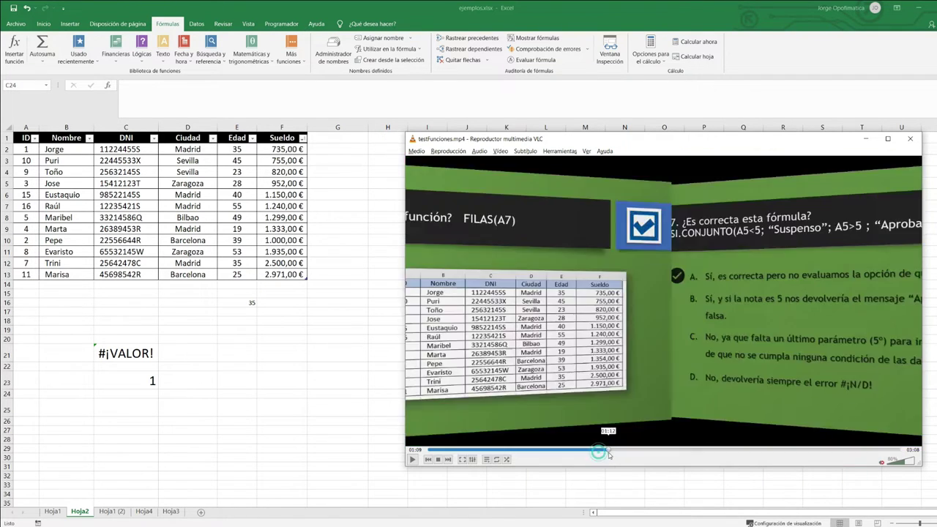
pyautogui.click(609, 452)
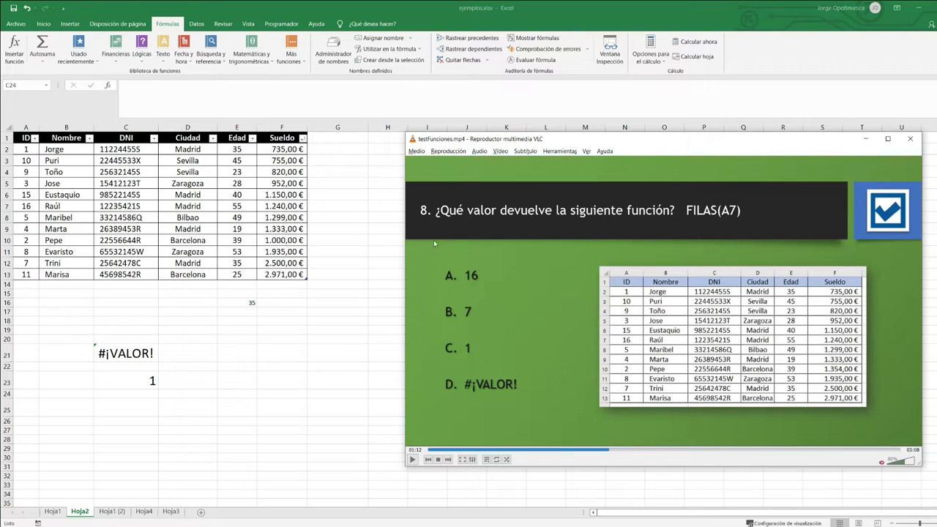
# - Fill cell A7, holding 16, with yellow, then reveal question 8's answer
pyautogui.click(33, 210)
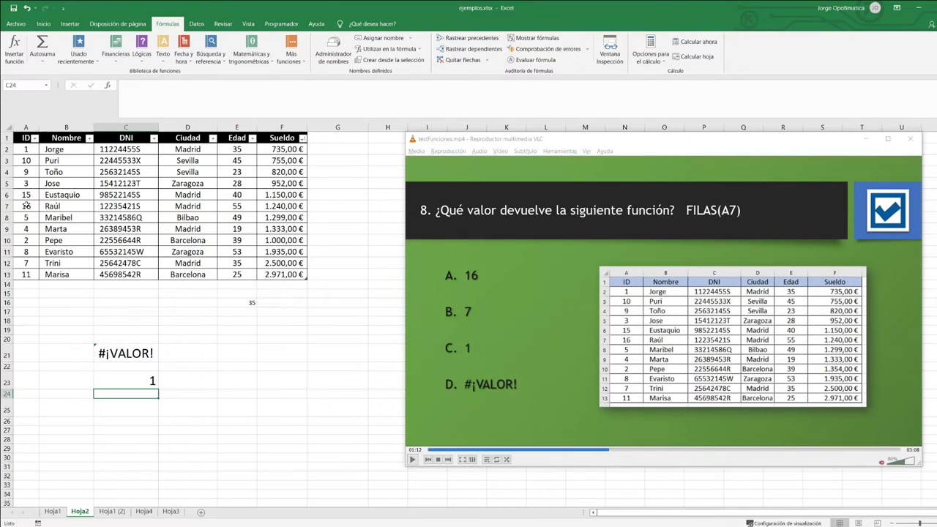
pyautogui.click(26, 206)
pyautogui.click(44, 24)
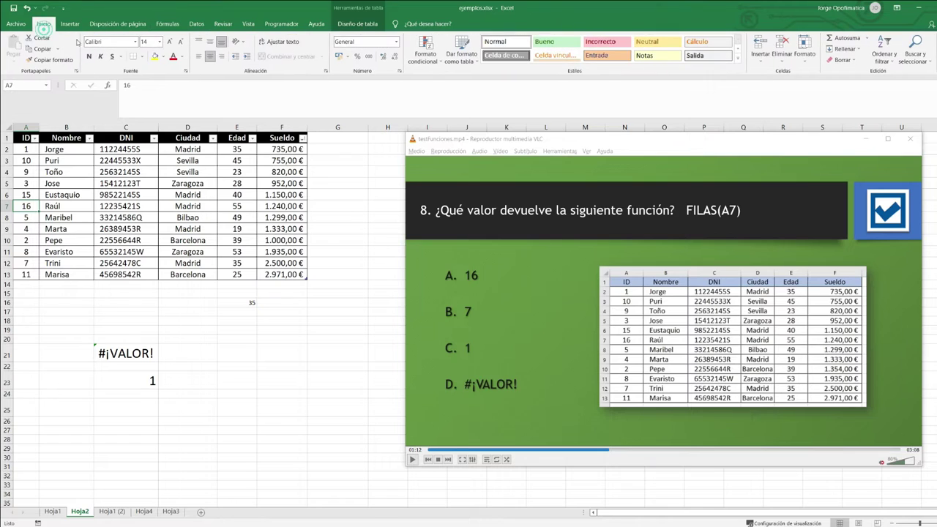
pyautogui.click(155, 57)
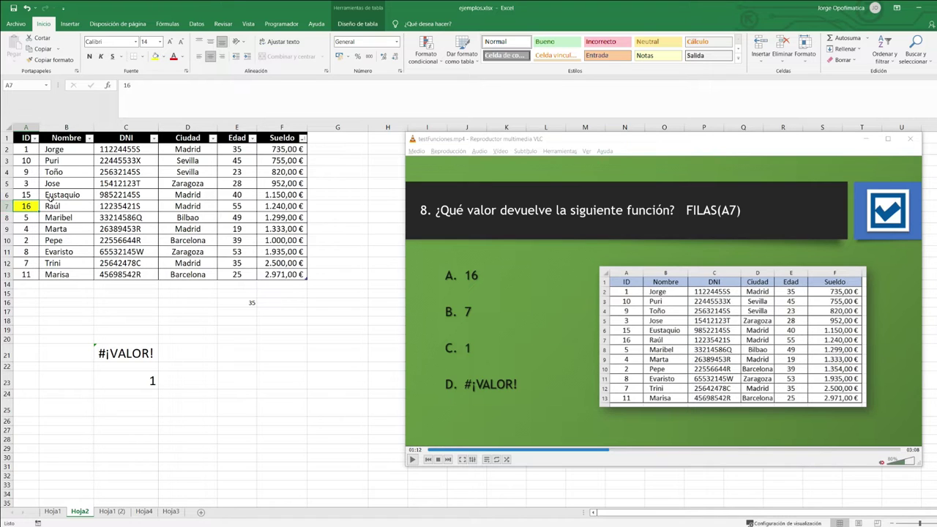
pyautogui.click(623, 450)
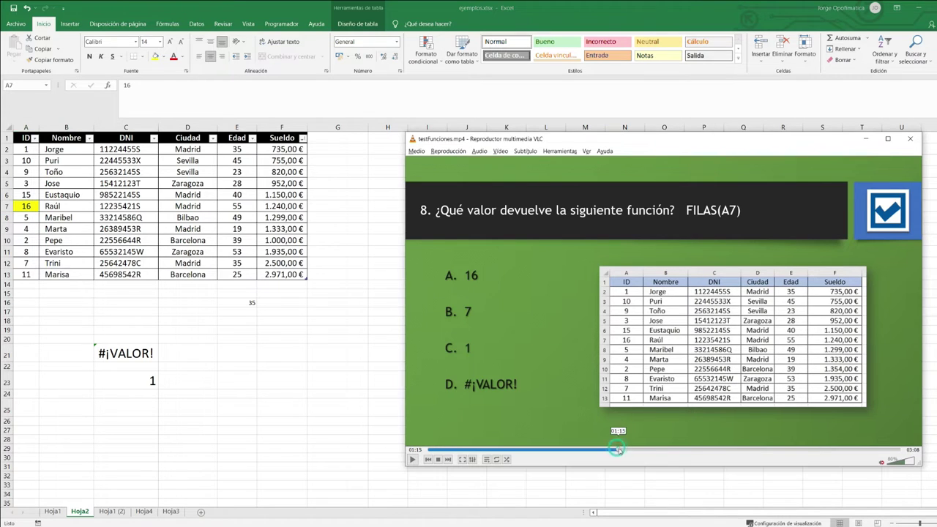
# - Replace C23's contents with =FILAS(A7)
pyautogui.click(131, 377)
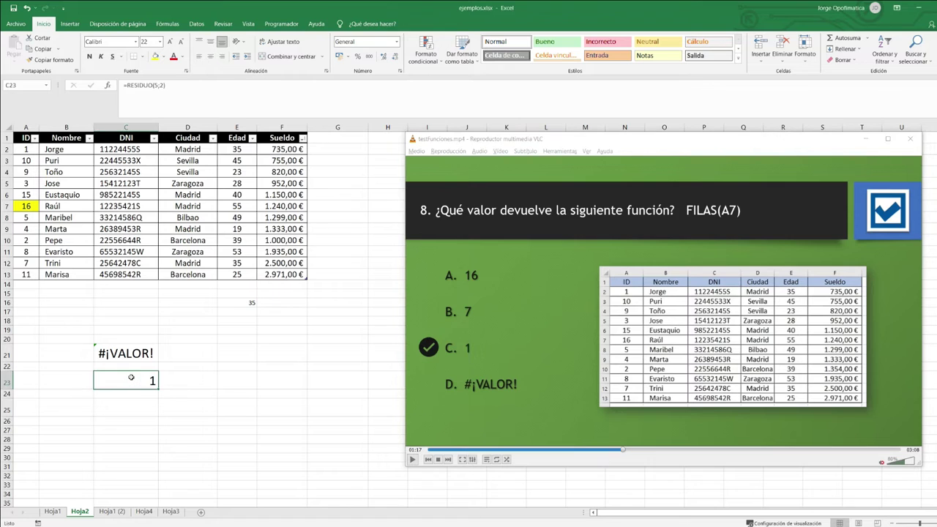
pyautogui.press('Delete')
pyautogui.write('=filas')
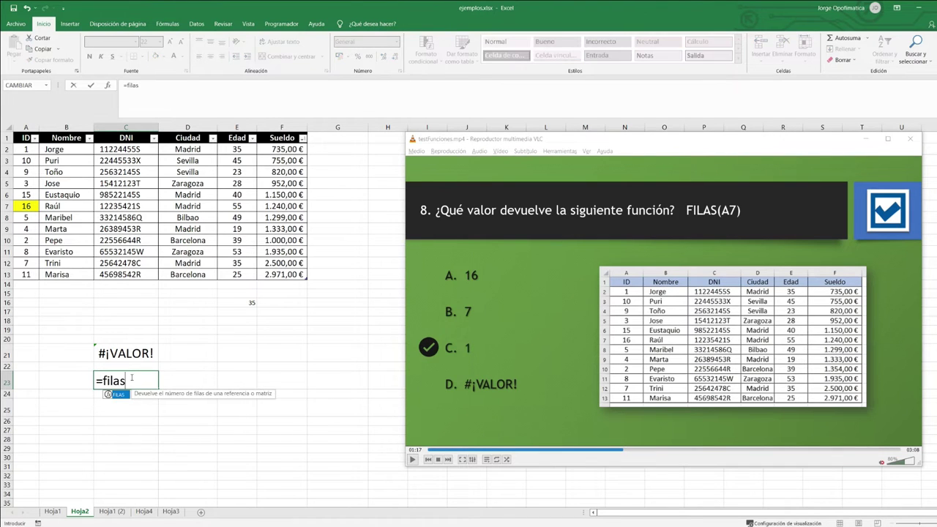
pyautogui.press('Tab')
pyautogui.click(29, 207)
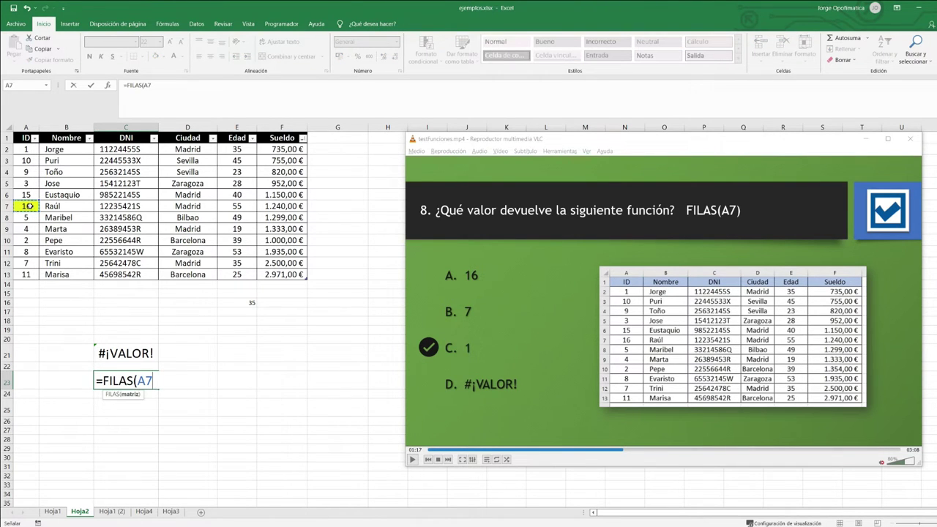
pyautogui.write(')')
pyautogui.press('Return')
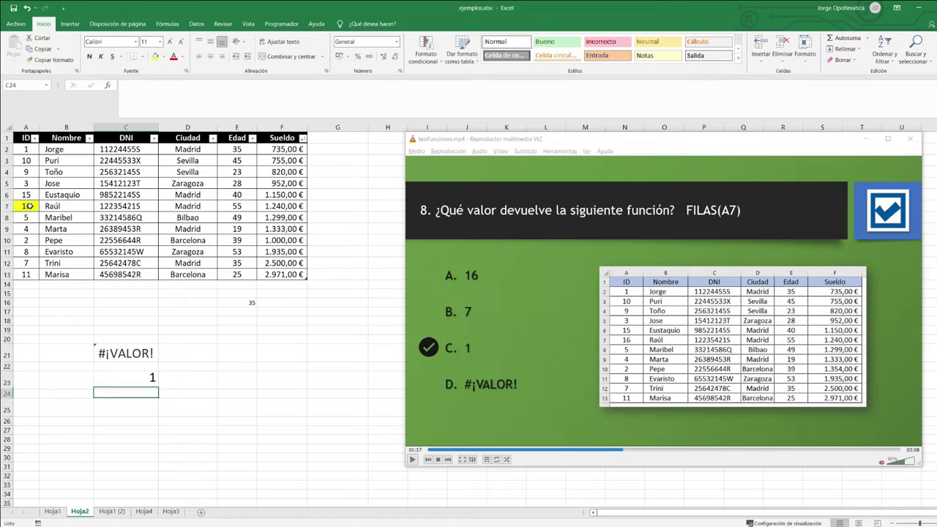
# - Edit C23's formula to =FILA(A7), which returns 7
pyautogui.doubleClick(132, 381)
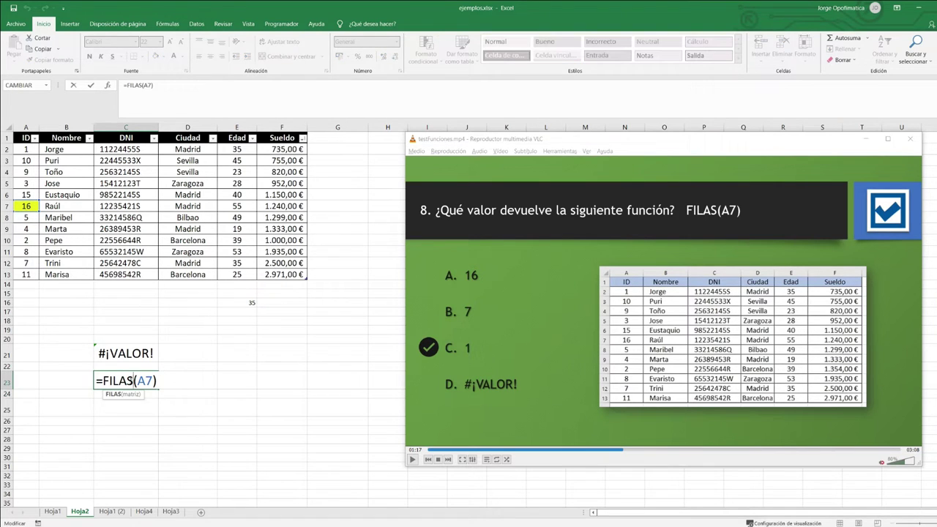
pyautogui.press('BackSpace')
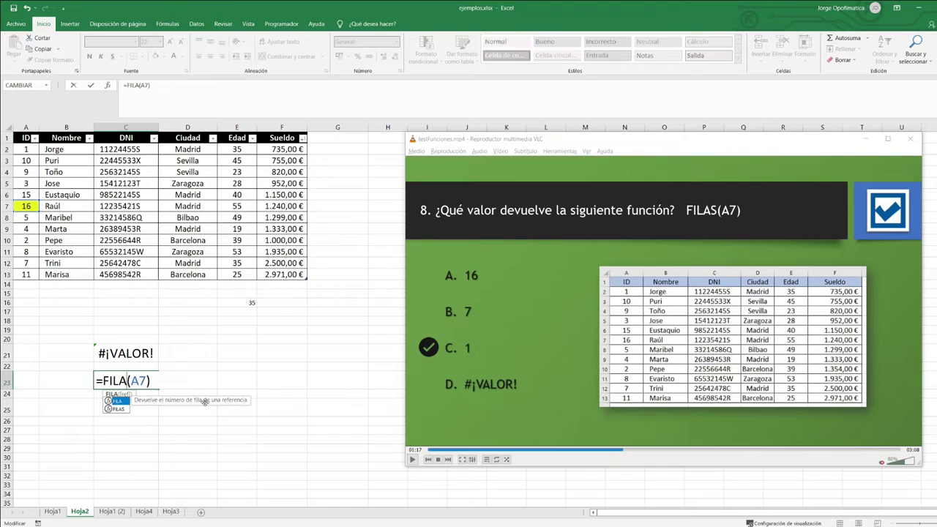
pyautogui.press('Return')
pyautogui.click(150, 383)
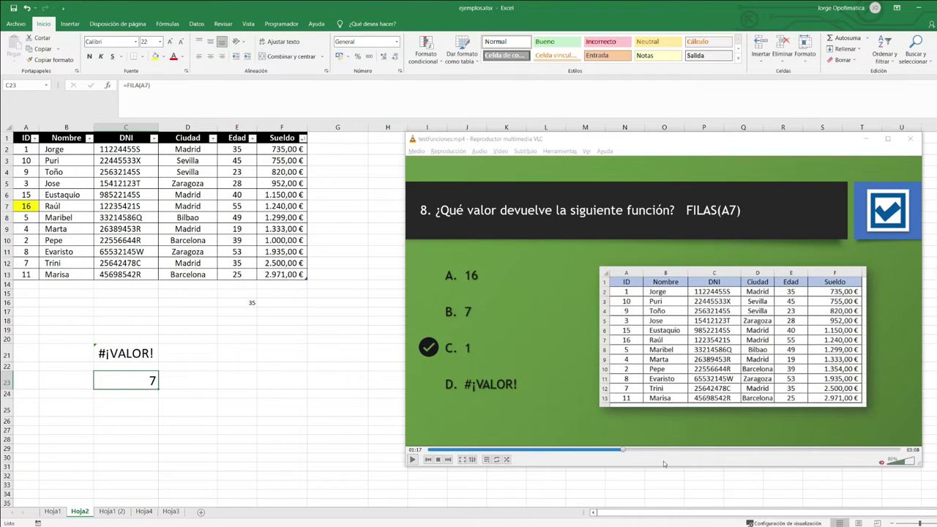
# - Jump the quiz to question 9 and reveal B. =raiz(+A5) as the correct answer
pyautogui.click(634, 449)
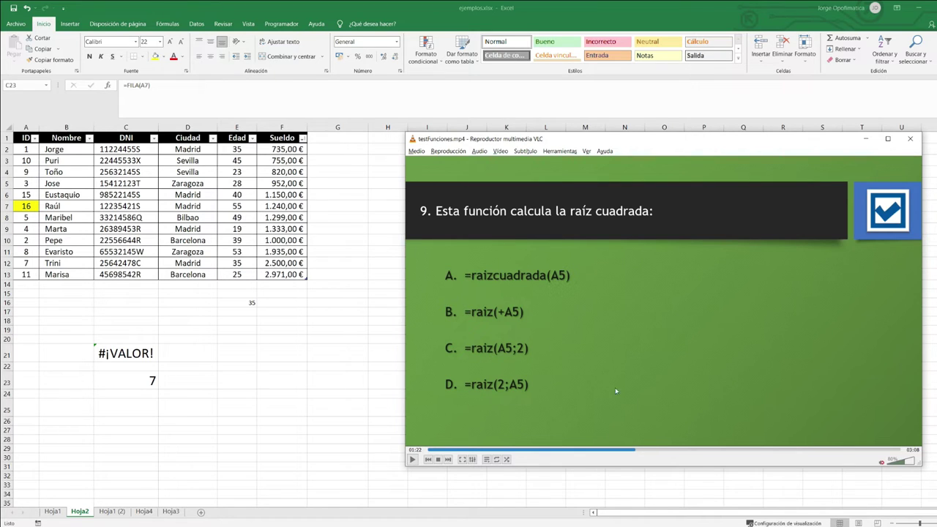
pyautogui.click(645, 450)
# - Enter =RAIZ(+A5) in C23, returning 1,732051, and check A5's value
pyautogui.click(134, 382)
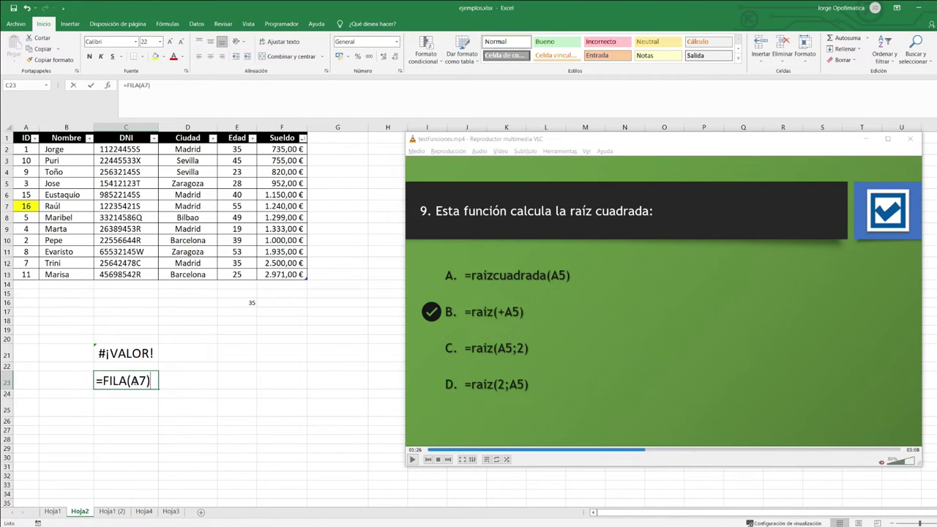
pyautogui.write('=raiz')
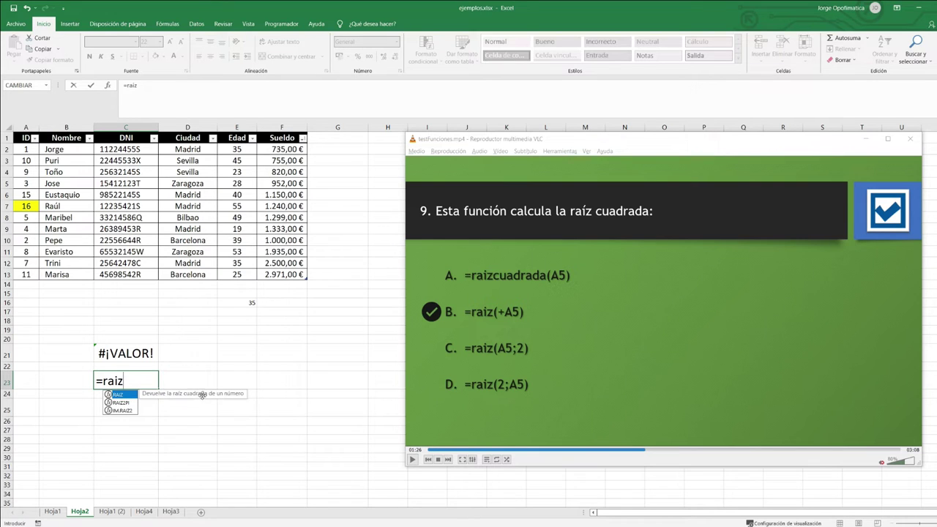
pyautogui.press('BackSpace')
pyautogui.press('Tab')
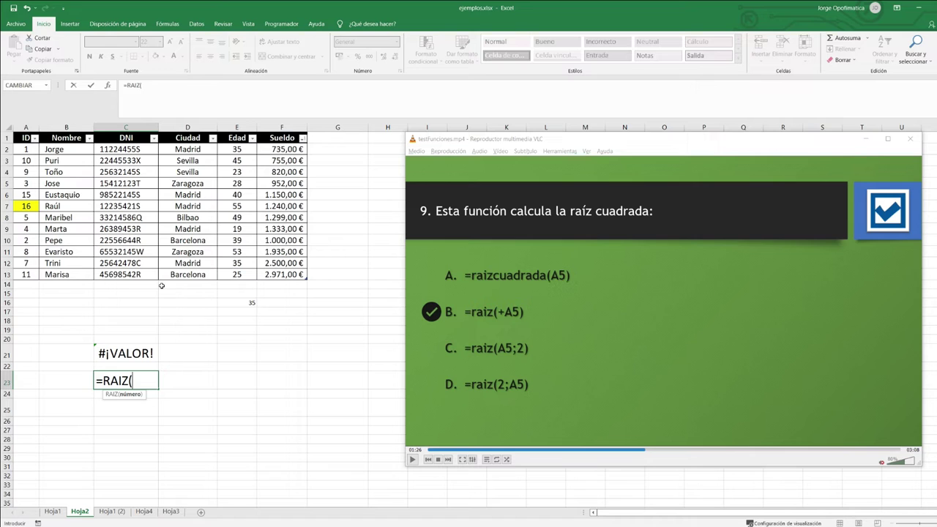
pyautogui.write('+a5')
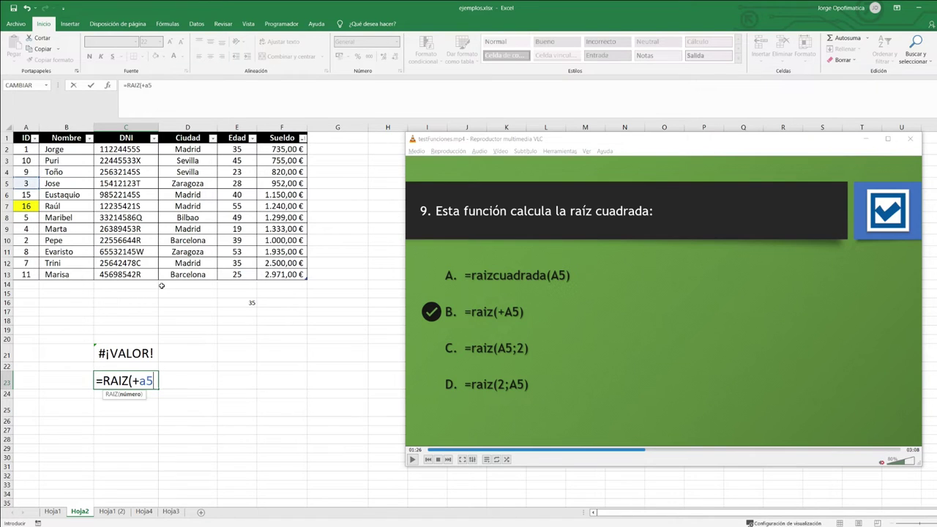
pyautogui.write(')')
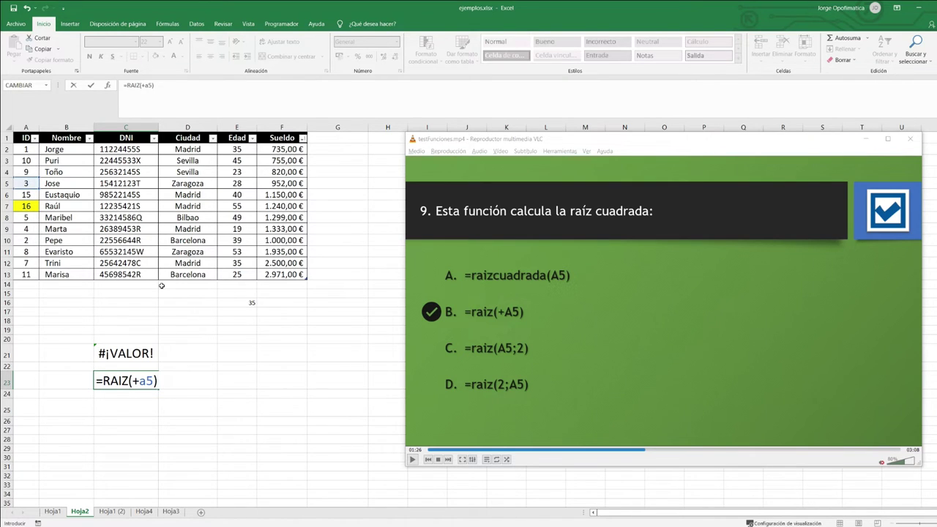
pyautogui.press('Return')
pyautogui.press('Up')
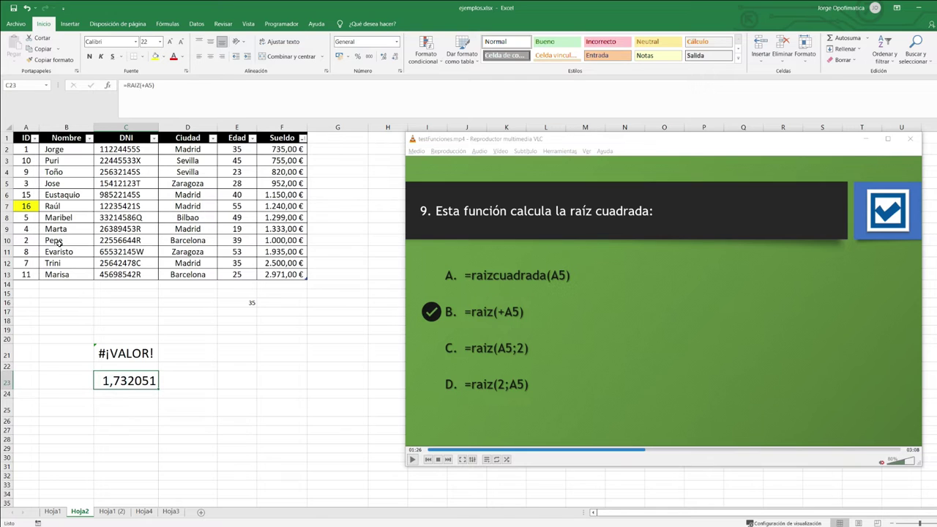
pyautogui.click(25, 183)
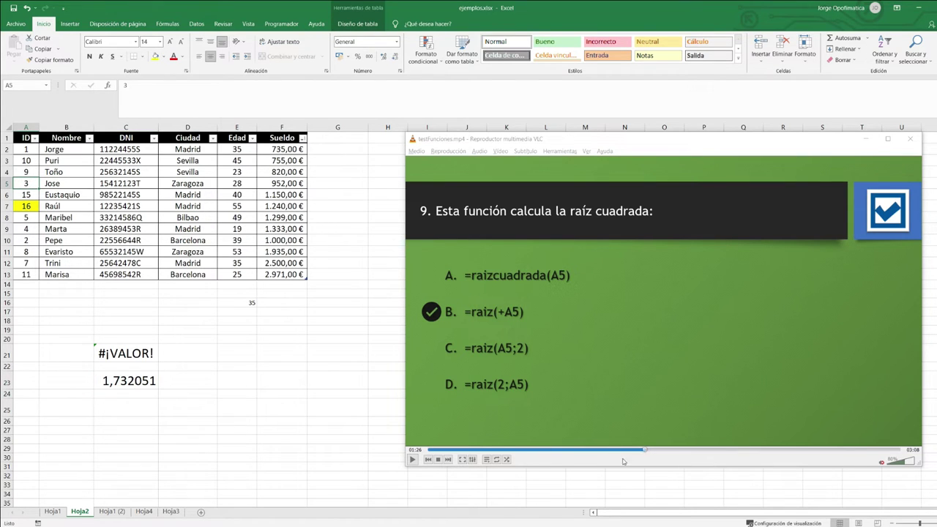
# - Seek the quiz past question 10's answer to question 11, about the top earner's name
pyautogui.click(654, 450)
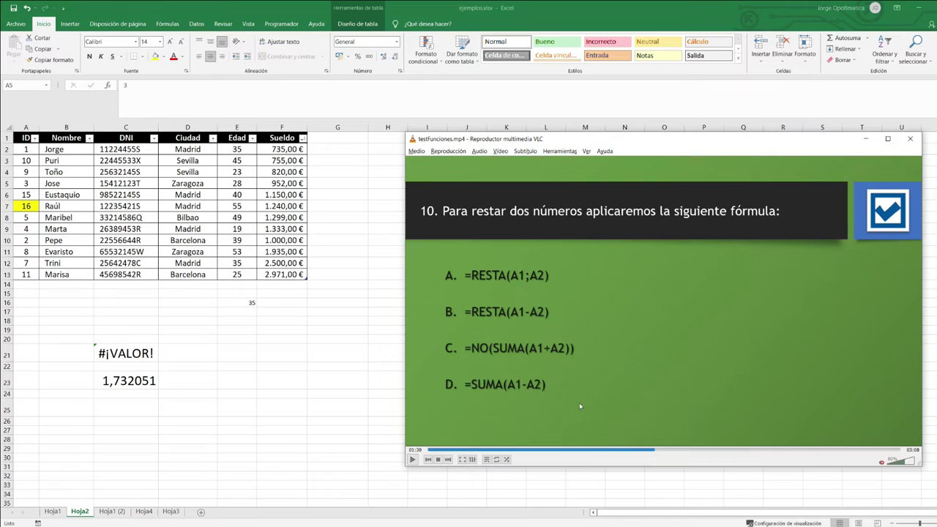
pyautogui.moveTo(657, 451); pyautogui.dragTo(660, 452)
pyautogui.moveTo(660, 452); pyautogui.dragTo(667, 453)
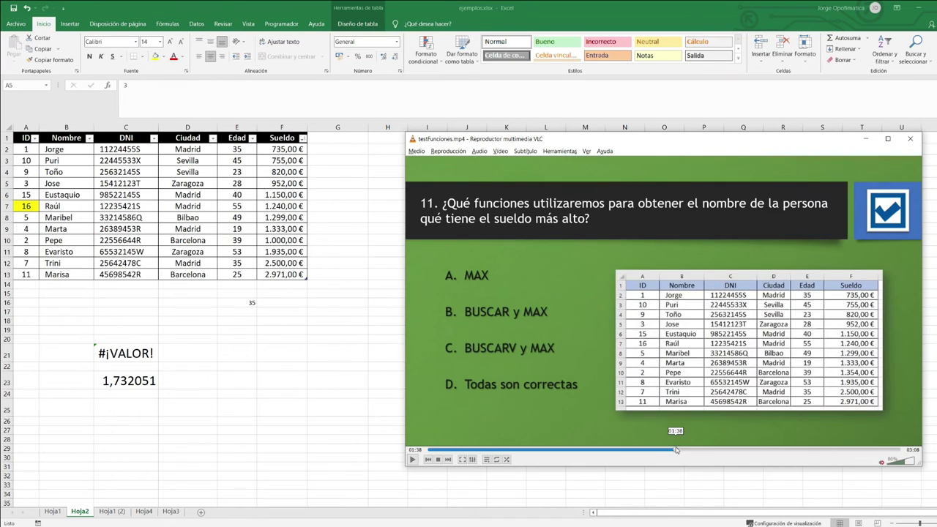
# - Move the video to question 11 and clear the old results in C21:C23
pyautogui.click(315, 330)
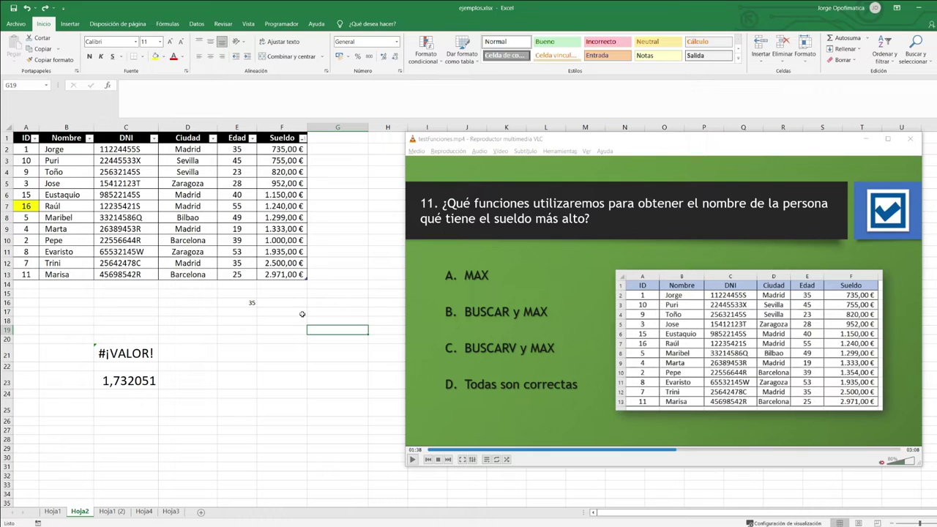
pyautogui.moveTo(139, 351); pyautogui.dragTo(144, 380)
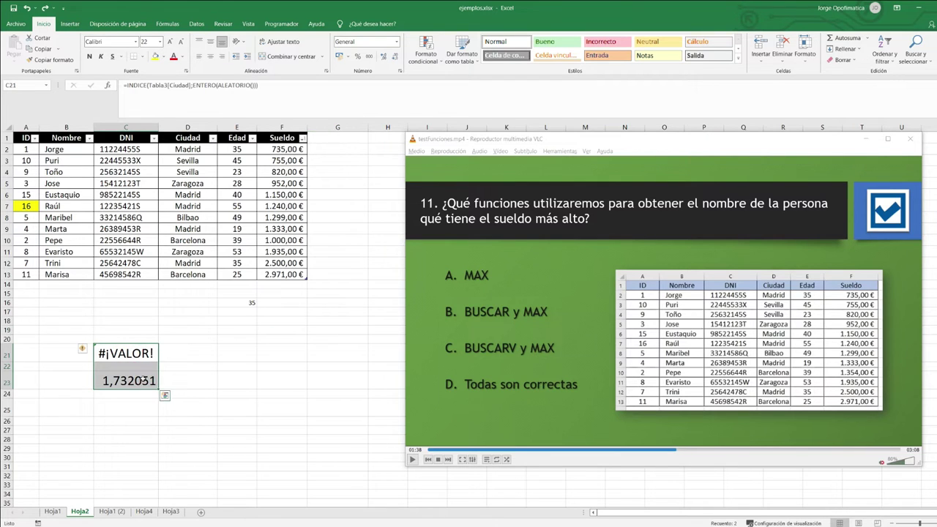
pyautogui.press('Delete')
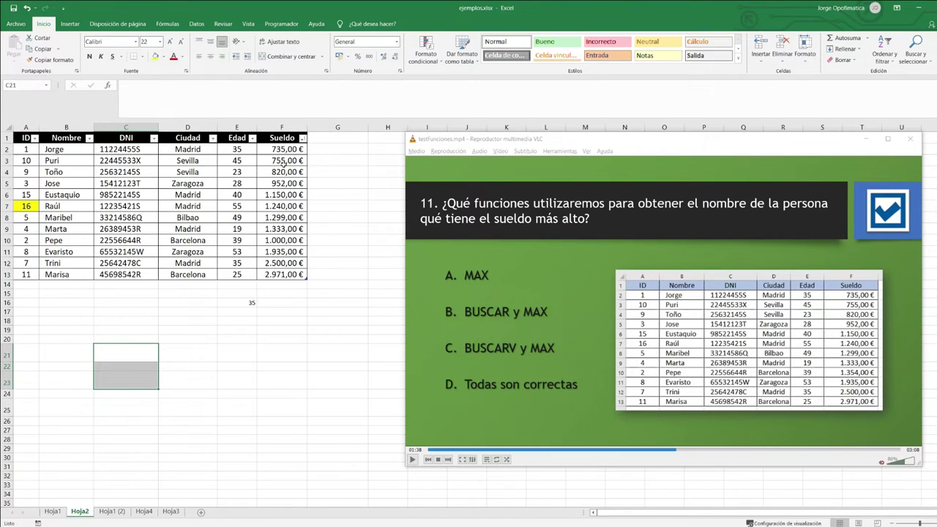
# - Highlight the Sueldo values F2:F13, the top salary in F13 and its name in B13
pyautogui.moveTo(284, 150); pyautogui.dragTo(290, 272)
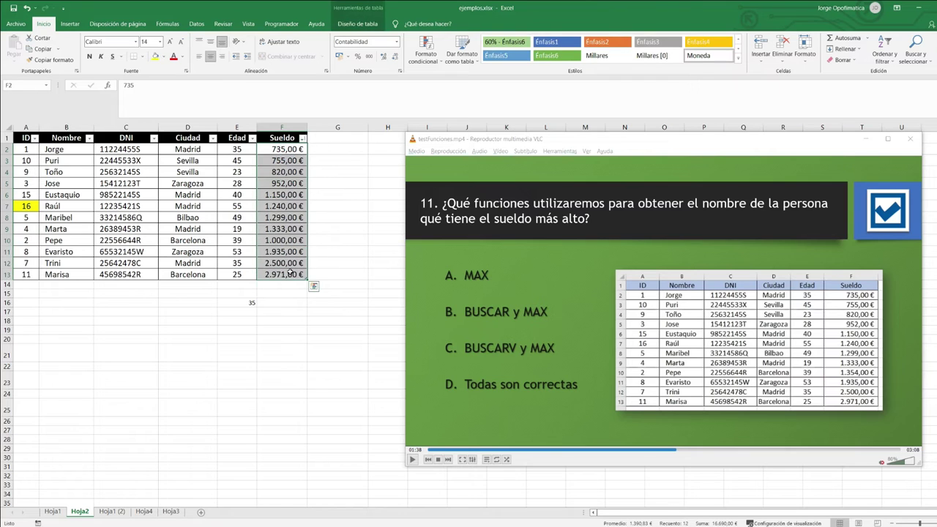
pyautogui.click(289, 274)
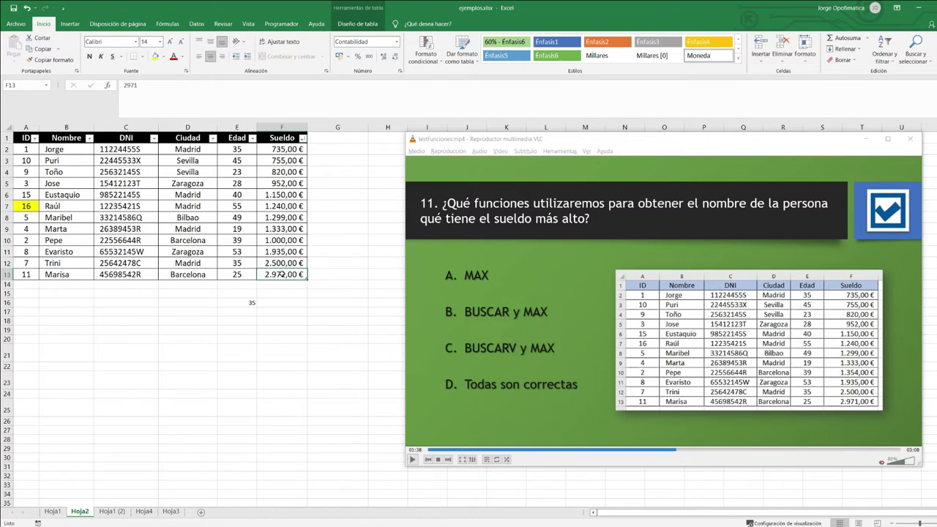
pyautogui.click(65, 277)
pyautogui.hotkey('ctrl', 'a')
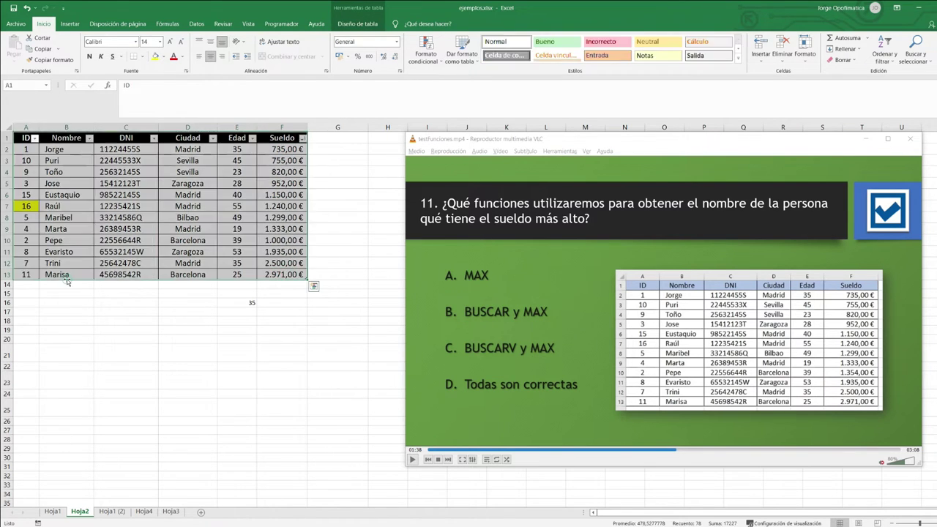
pyautogui.click(66, 277)
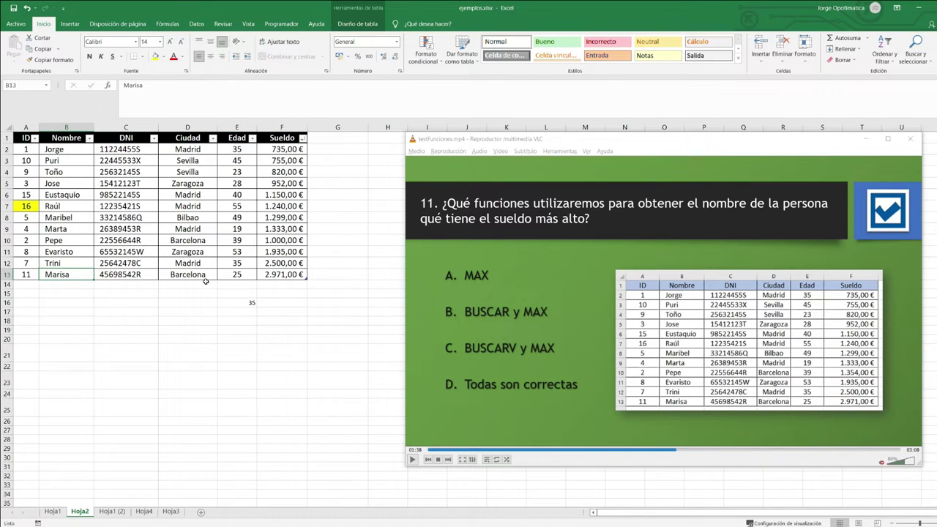
pyautogui.moveTo(274, 274); pyautogui.dragTo(283, 150)
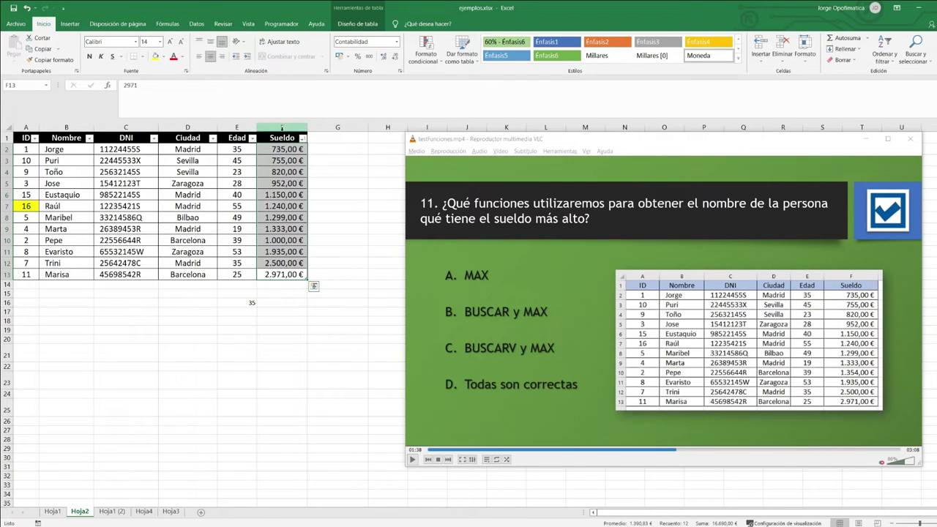
pyautogui.click(289, 275)
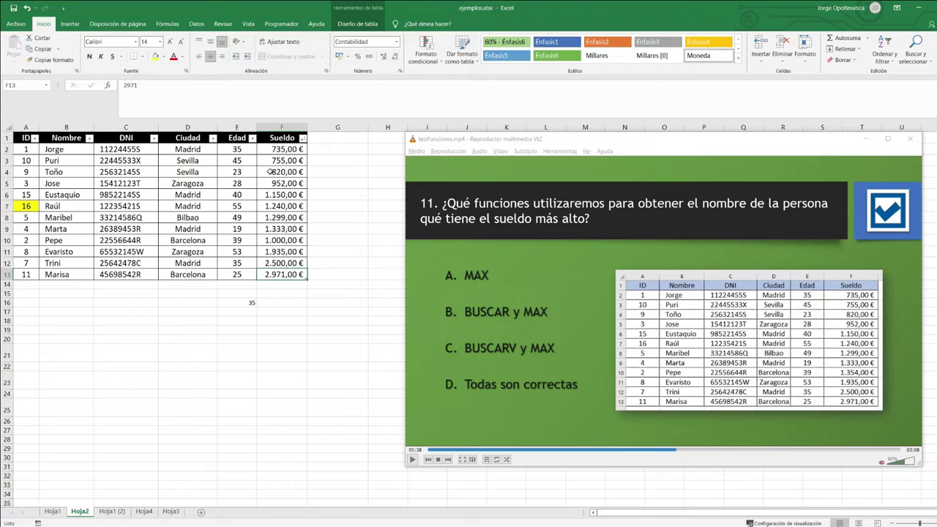
# - Select salaries F2:F13 and names B2:B13, then reveal question 11's answer, BUSCAR y MAX
pyautogui.moveTo(282, 150); pyautogui.dragTo(291, 276)
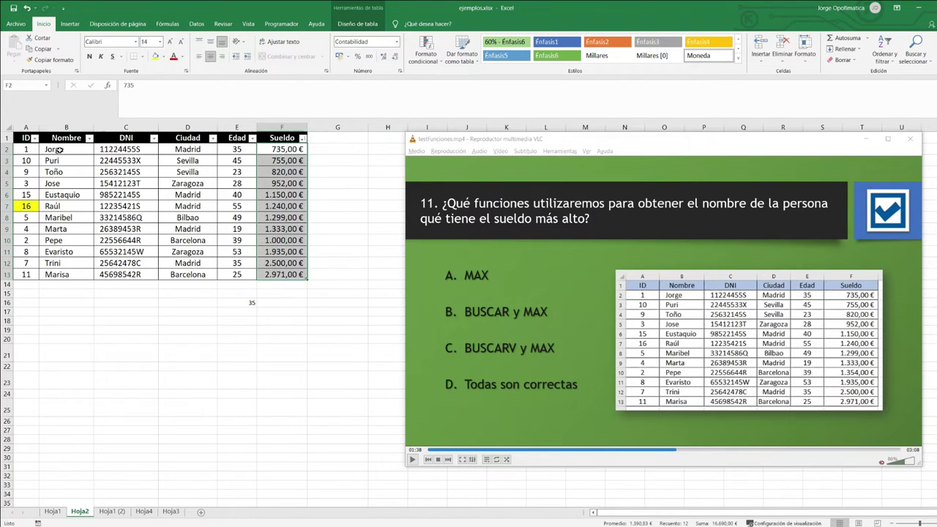
pyautogui.moveTo(61, 150); pyautogui.dragTo(64, 272)
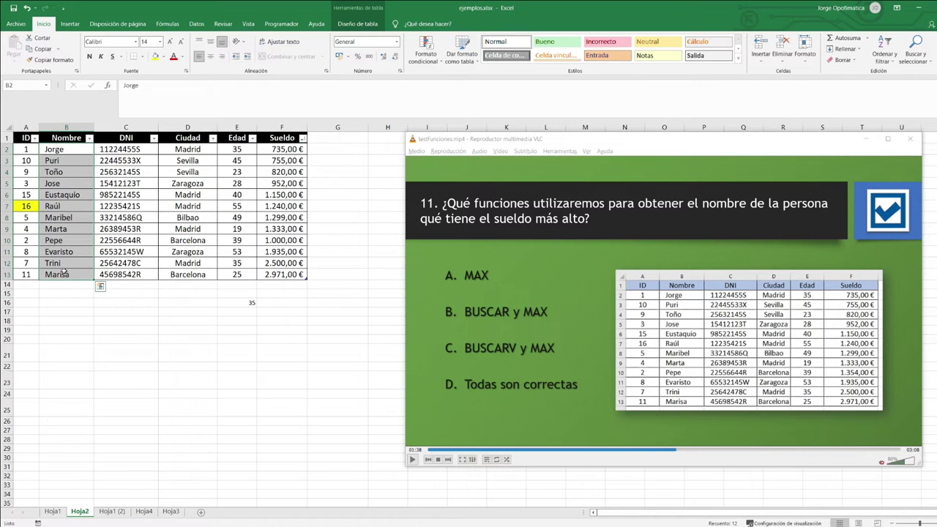
pyautogui.moveTo(269, 150); pyautogui.dragTo(291, 275)
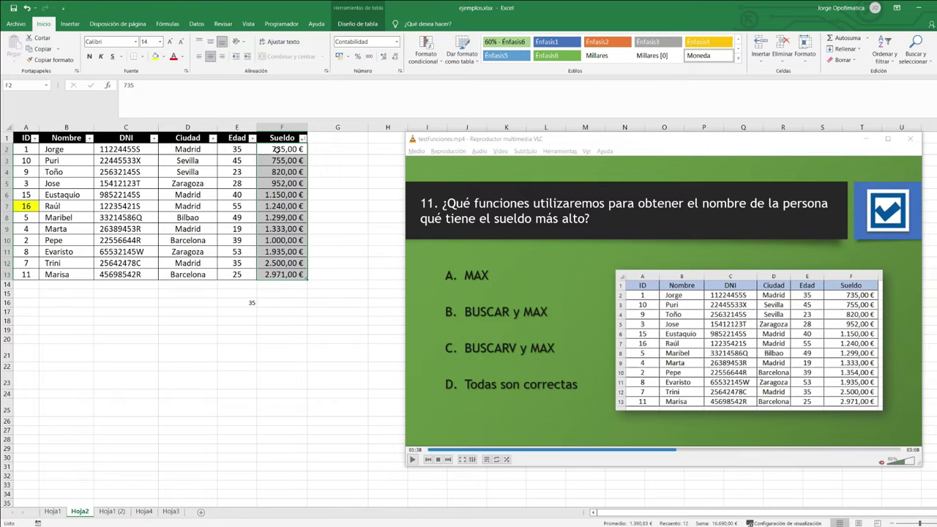
pyautogui.moveTo(276, 149); pyautogui.dragTo(282, 272)
pyautogui.moveTo(64, 150); pyautogui.dragTo(78, 274)
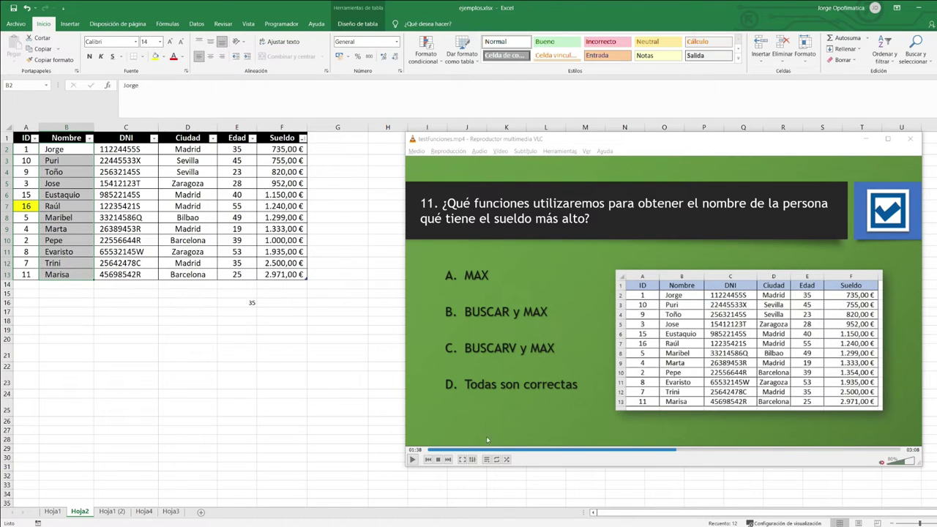
pyautogui.moveTo(680, 451); pyautogui.dragTo(692, 450)
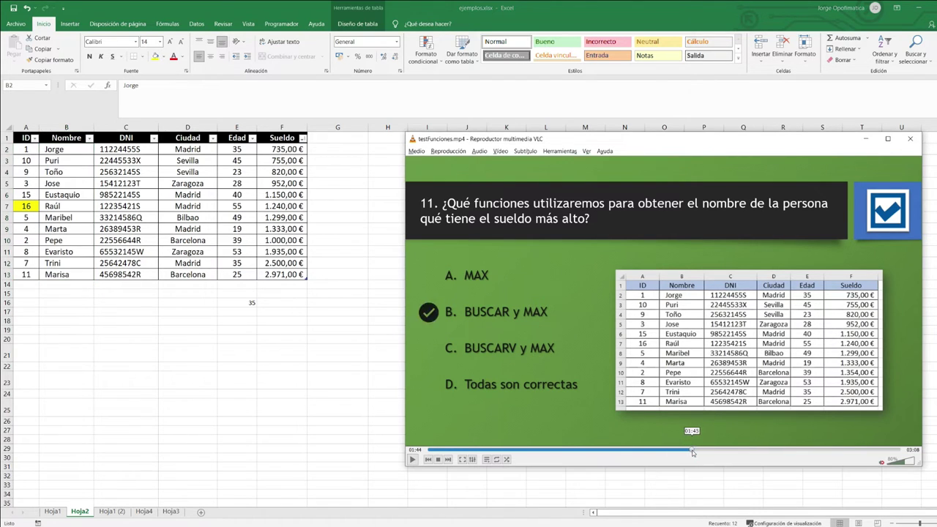
# - Start C21's formula as =BUSCAR(MAX(Tabla3[Sueldo]); using the salary column
pyautogui.click(125, 353)
pyautogui.write('=')
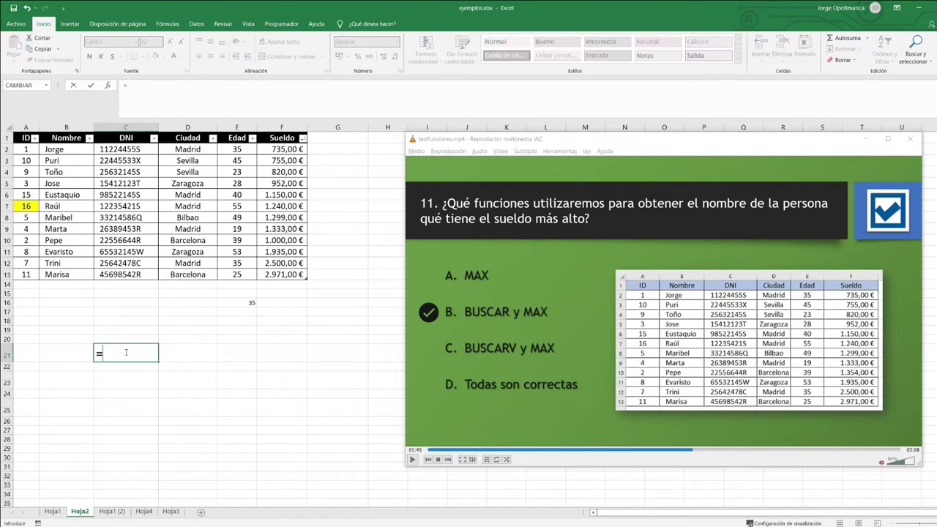
pyautogui.write('buscar')
pyautogui.press('Tab')
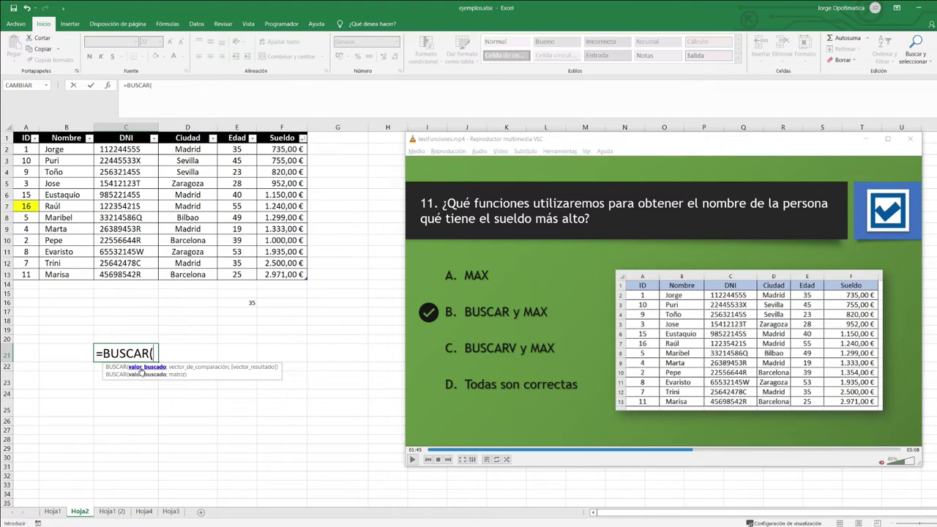
pyautogui.write(' MA')
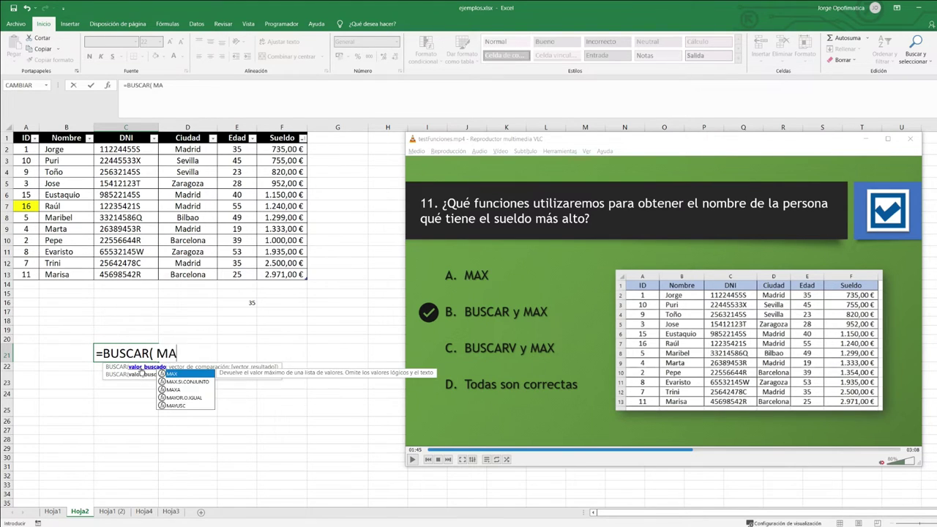
pyautogui.write('X')
pyautogui.press('Tab')
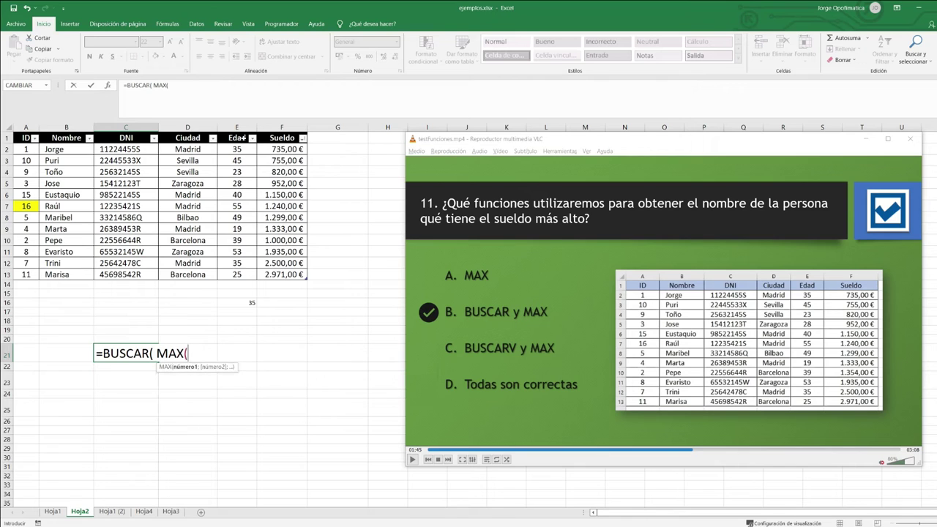
pyautogui.moveTo(282, 150); pyautogui.dragTo(274, 274)
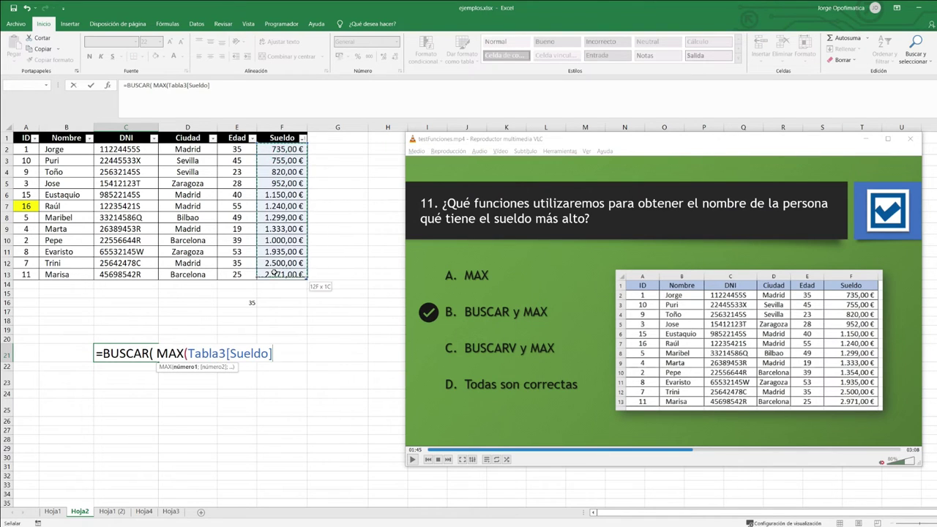
pyautogui.write(')')
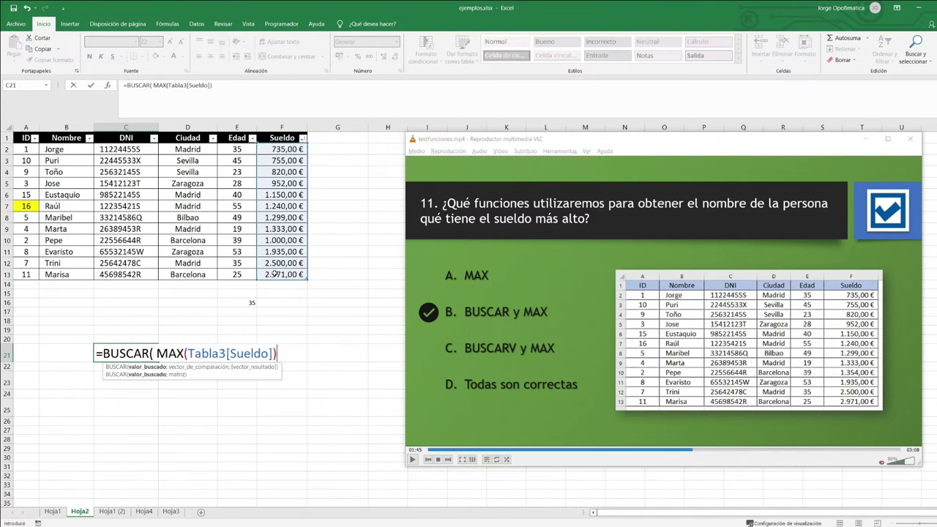
pyautogui.write(';')
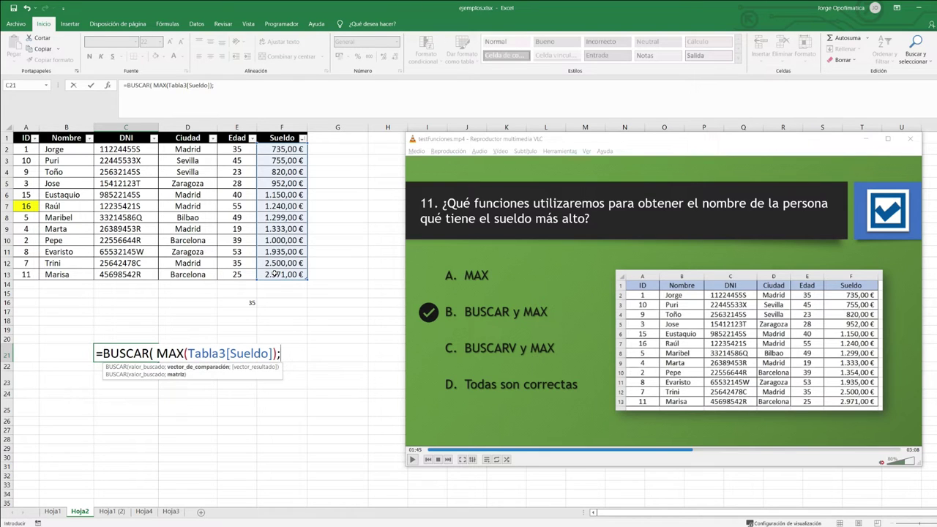
# - Finish the lookup with Tabla3[Sueldo] and Tabla3[Nombre] as vectors, returning Marisa
pyautogui.moveTo(281, 149); pyautogui.dragTo(274, 274)
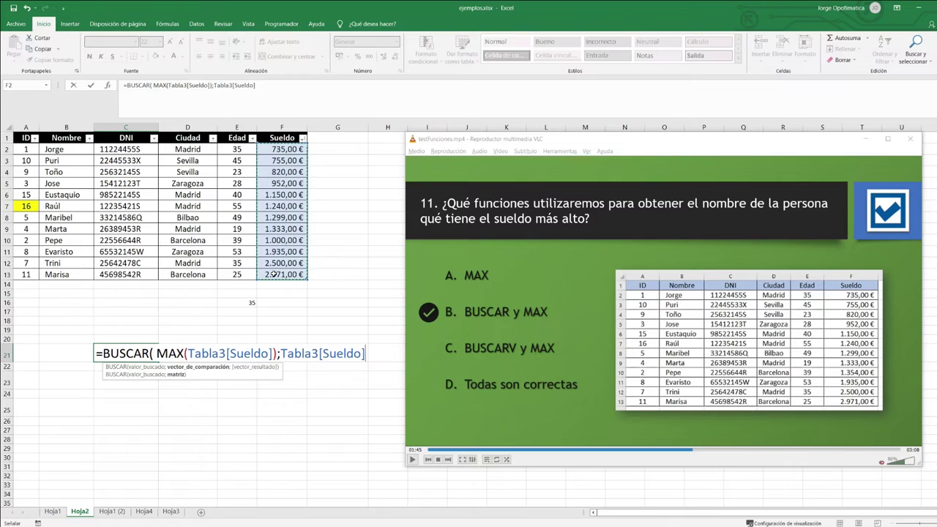
pyautogui.write(';')
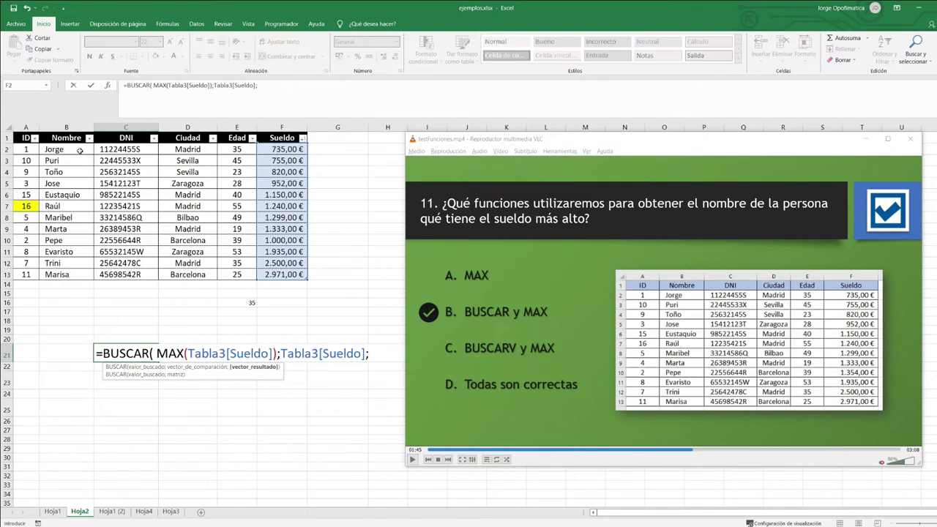
pyautogui.moveTo(80, 150); pyautogui.dragTo(81, 275)
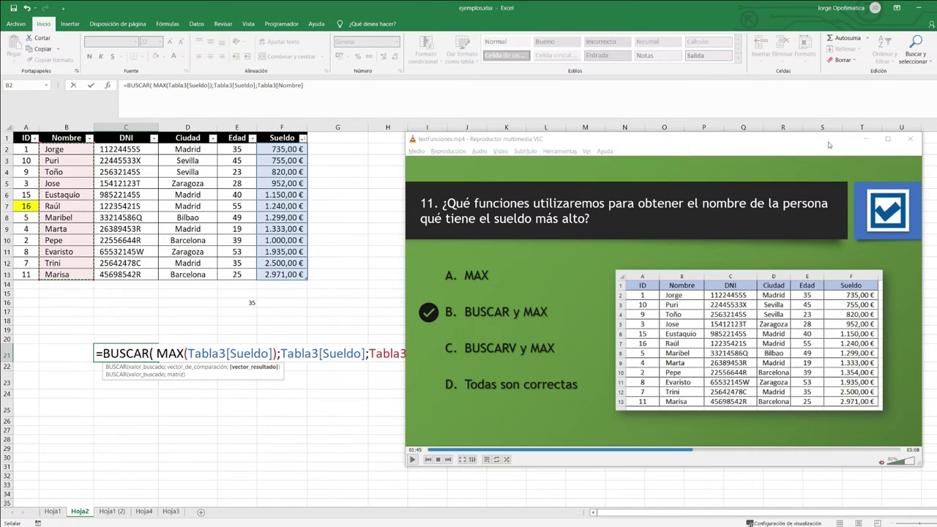
pyautogui.click(866, 139)
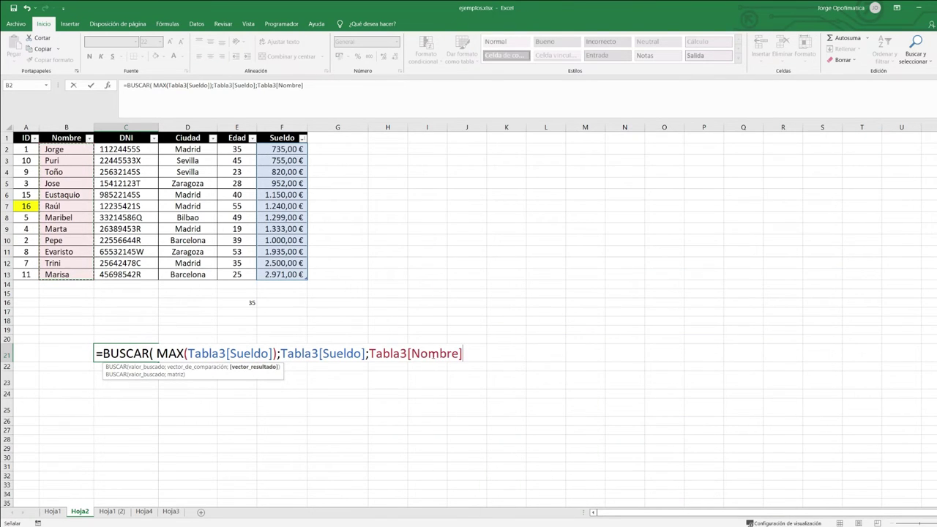
pyautogui.write(')')
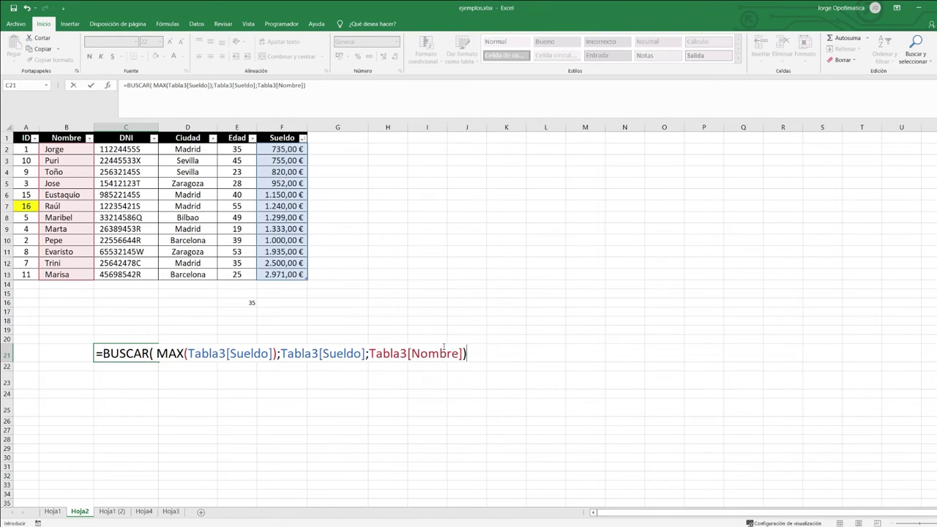
pyautogui.press('Return')
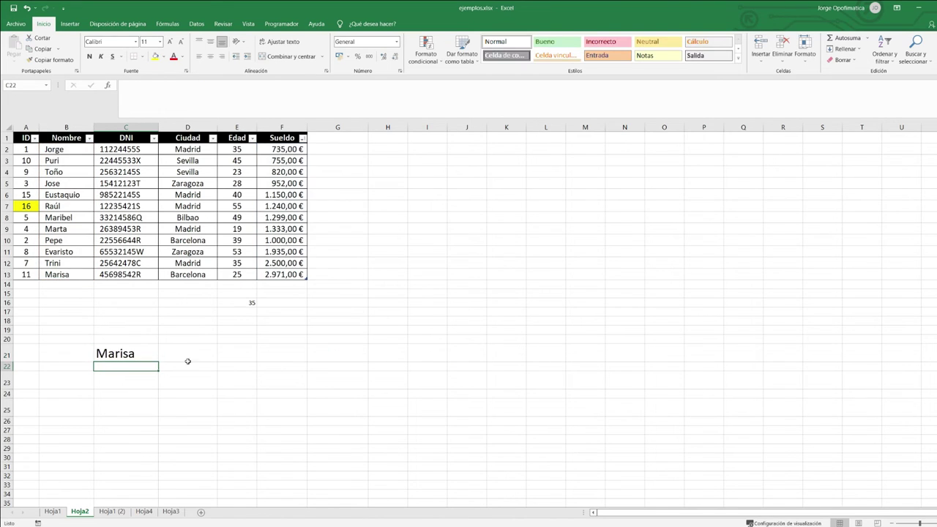
# - Temporarily set salary F10 to 3000, check C21's result, then undo back to 1000
pyautogui.click(128, 354)
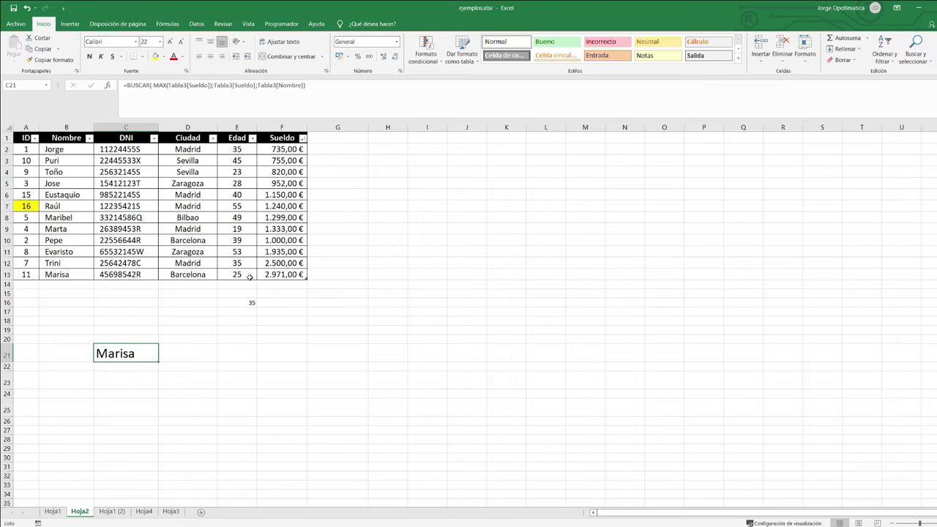
pyautogui.click(283, 242)
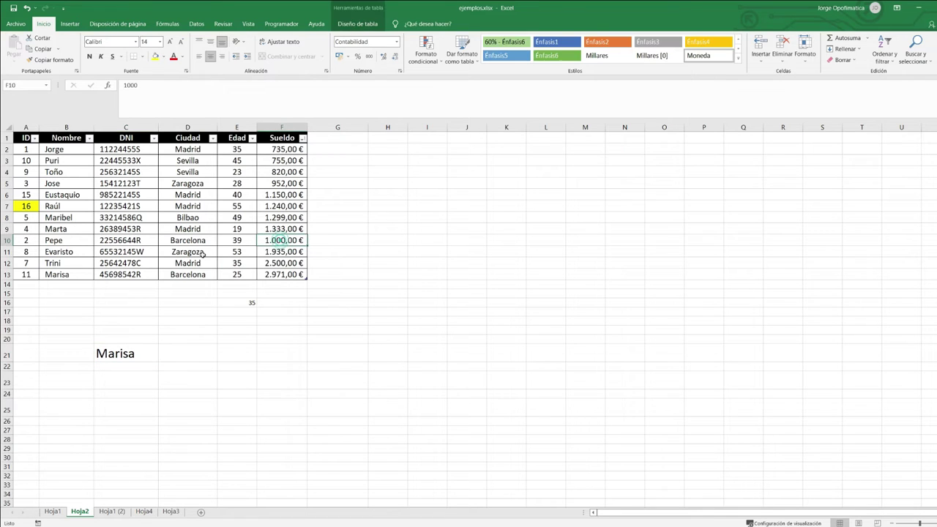
pyautogui.write('3000')
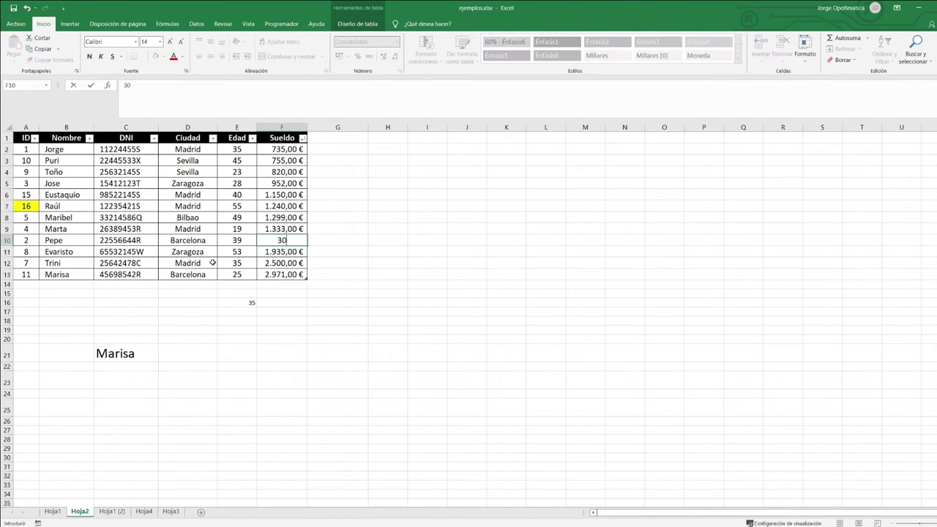
pyautogui.press('Return')
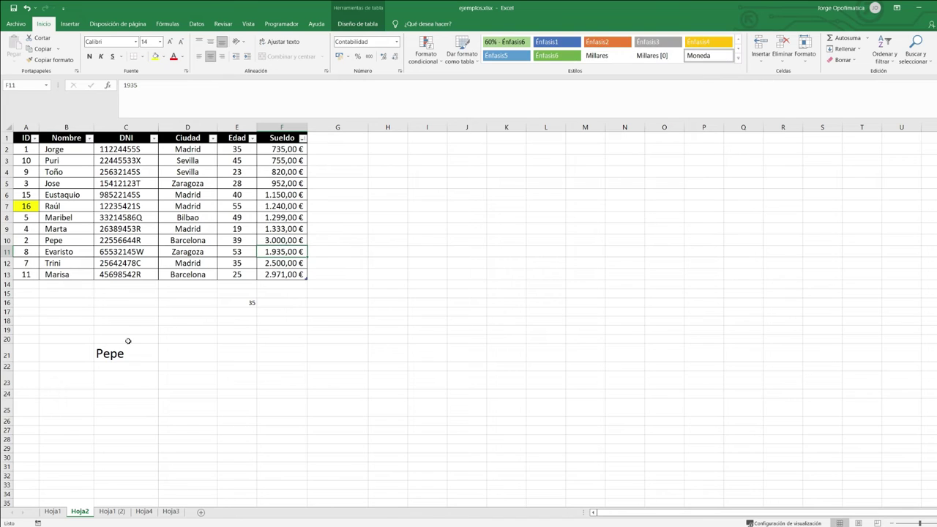
pyautogui.click(126, 348)
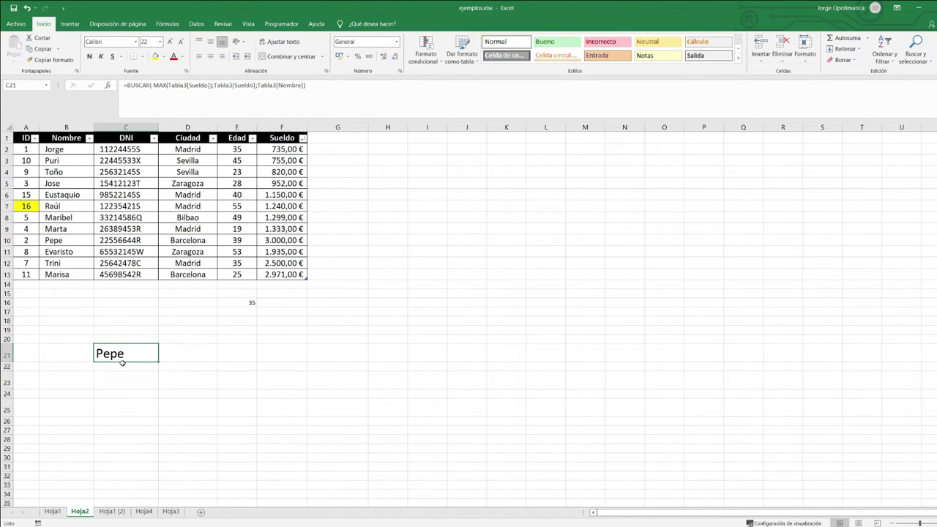
pyautogui.hotkey('ctrl', 'z')
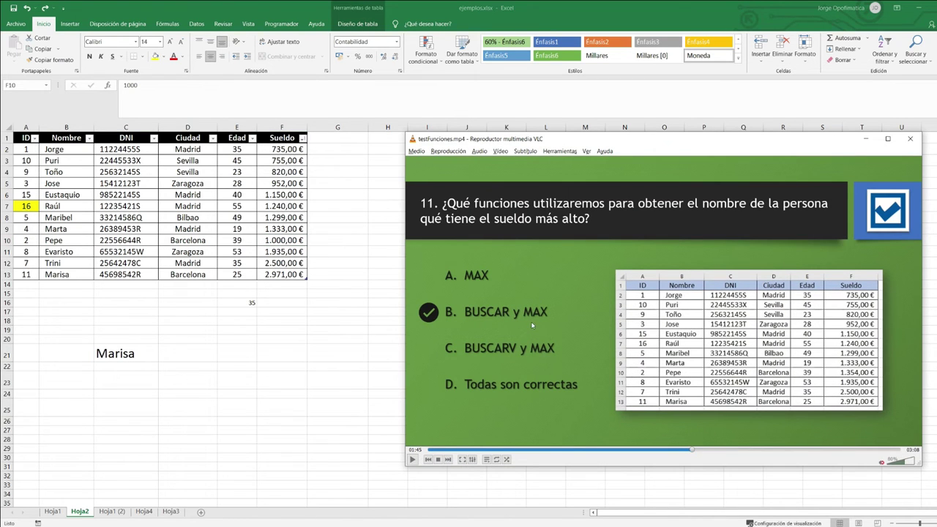
# - Skip the quiz video ahead to question 13, where answer B. 1 is marked correct
pyautogui.click(699, 449)
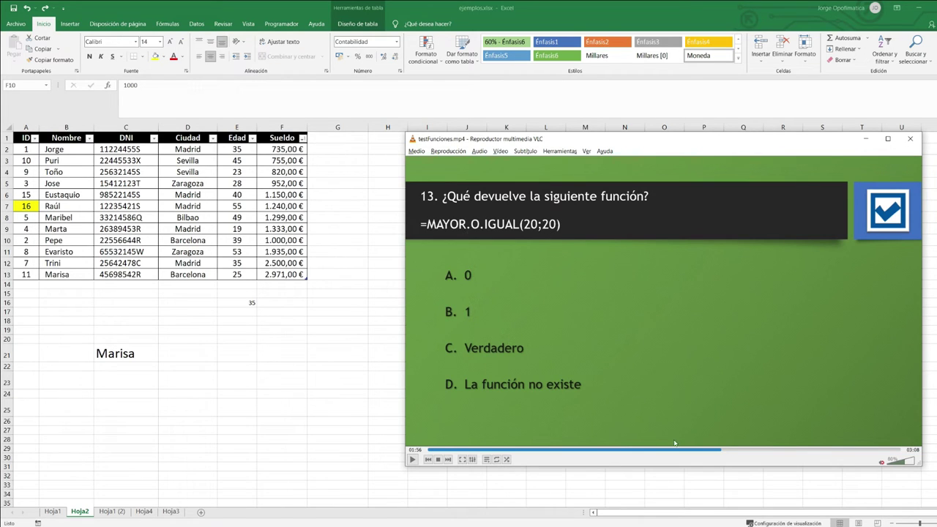
pyautogui.click(724, 450)
# - Enter =MAYOR.O.IGUAL(20;20) in C23 to get 1, then advance the video to question 14
pyautogui.click(127, 382)
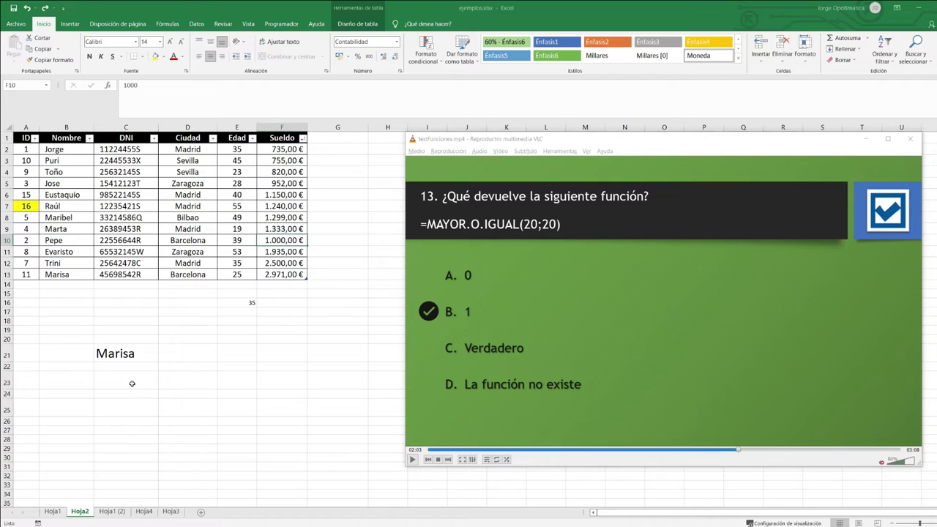
pyautogui.write('=')
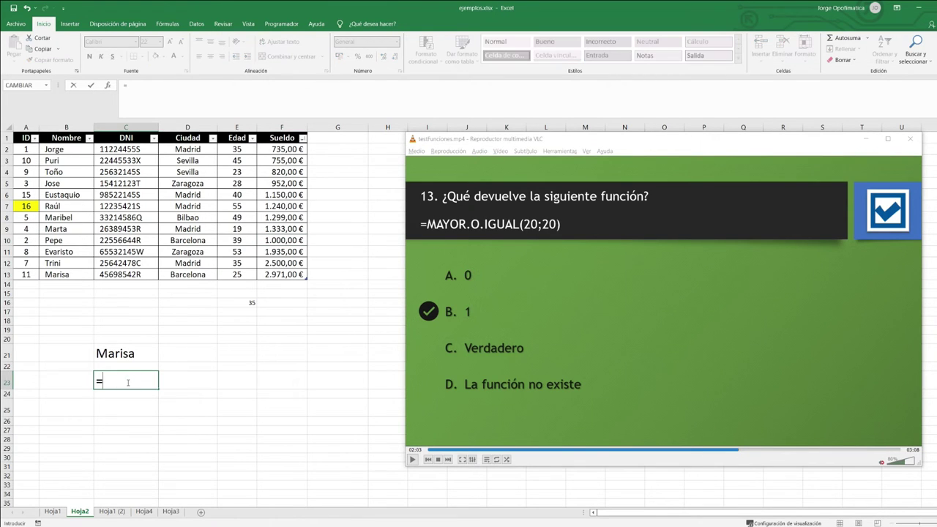
pyautogui.write('MAYOR.O.IGUAL')
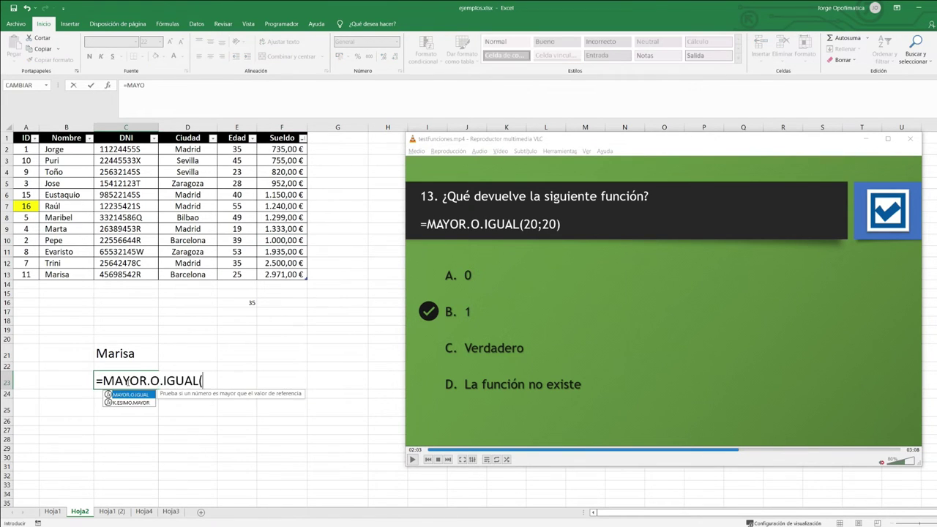
pyautogui.write('(20')
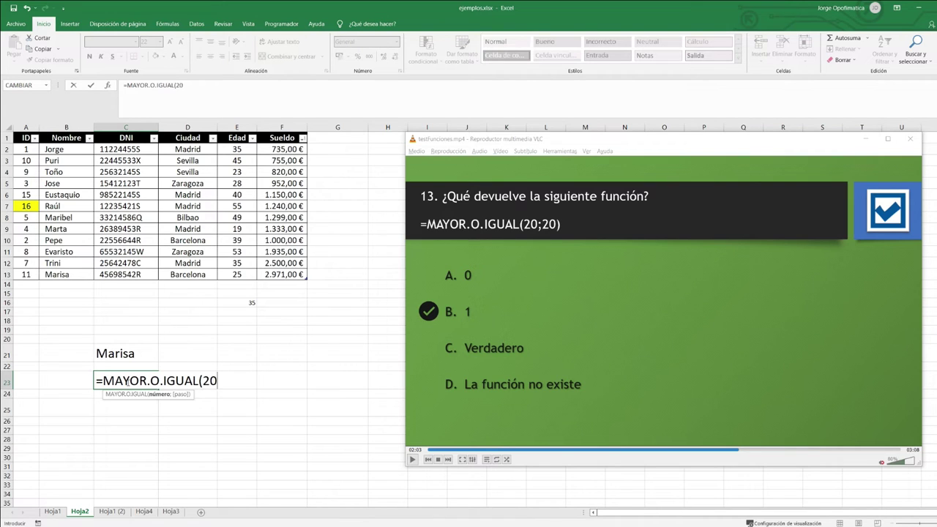
pyautogui.write(';20)')
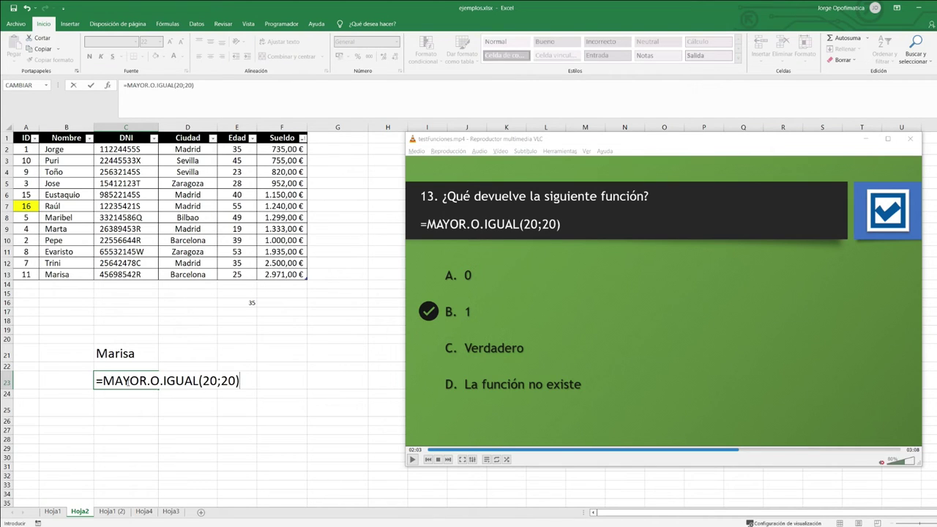
pyautogui.press('Return')
pyautogui.click(128, 383)
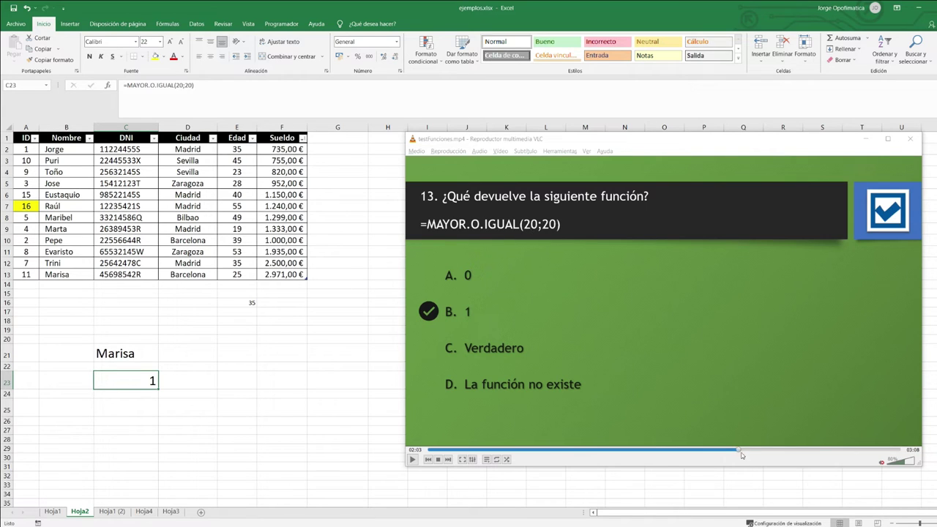
pyautogui.click(744, 450)
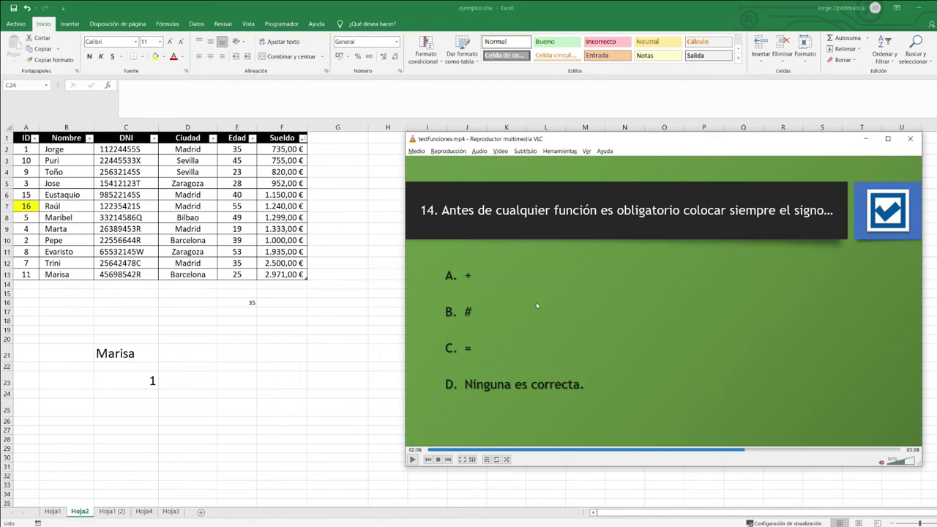
# - Reveal question 14's answer and rewrite C23 as =10-MAYOR.O.IGUAL(20;20), then reopen it for editing
pyautogui.click(759, 449)
pyautogui.doubleClick(139, 386)
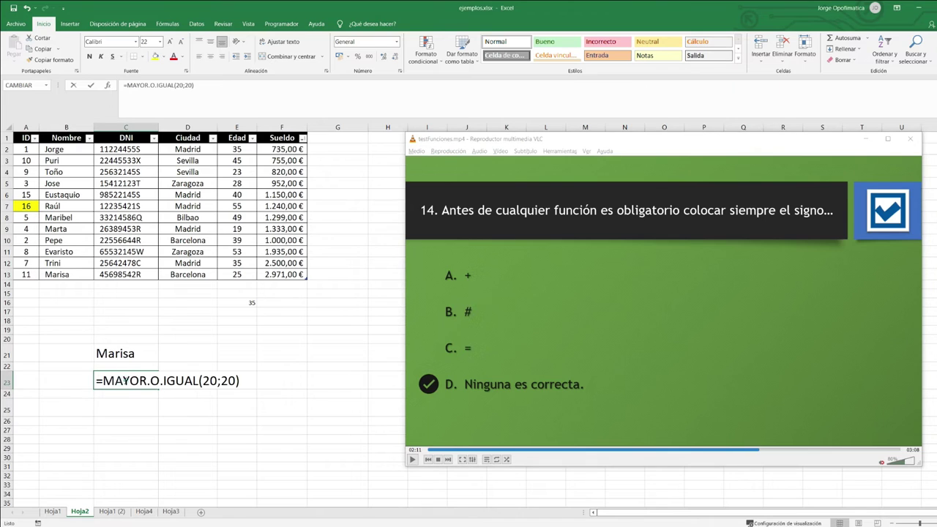
pyautogui.doubleClick(126, 382)
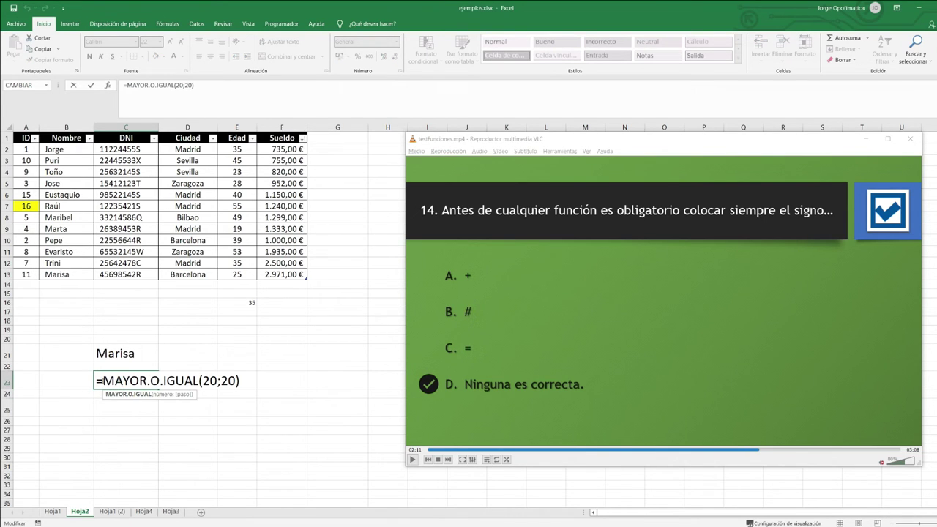
pyautogui.click(101, 381)
pyautogui.write('10')
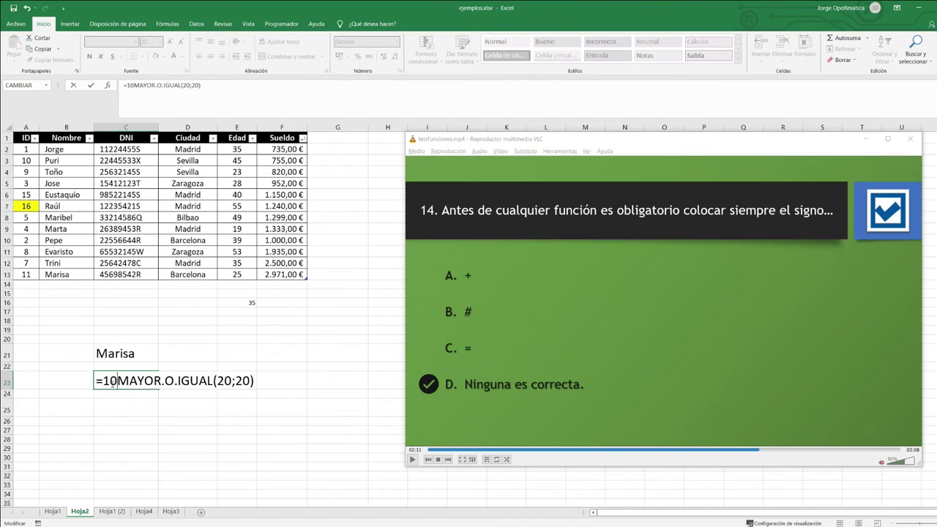
pyautogui.write('+')
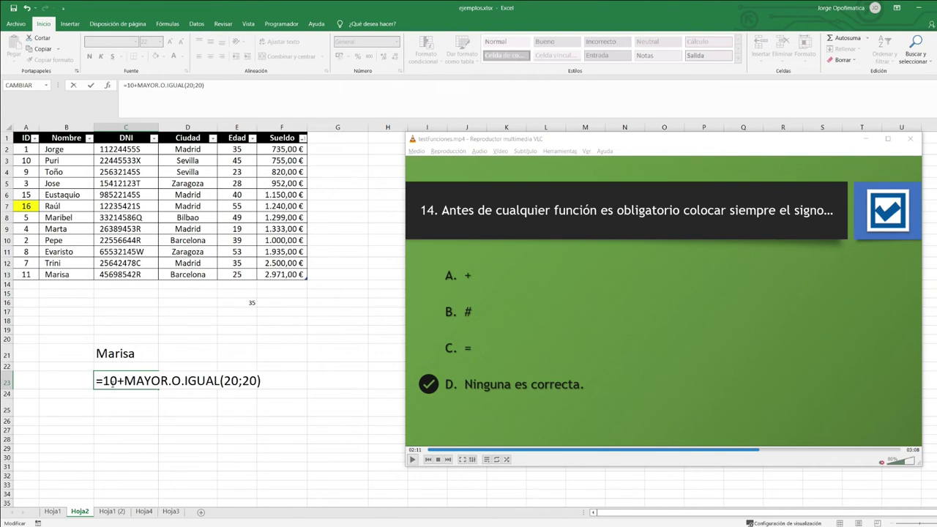
pyautogui.click(119, 388)
pyautogui.press('BackSpace')
pyautogui.write('-')
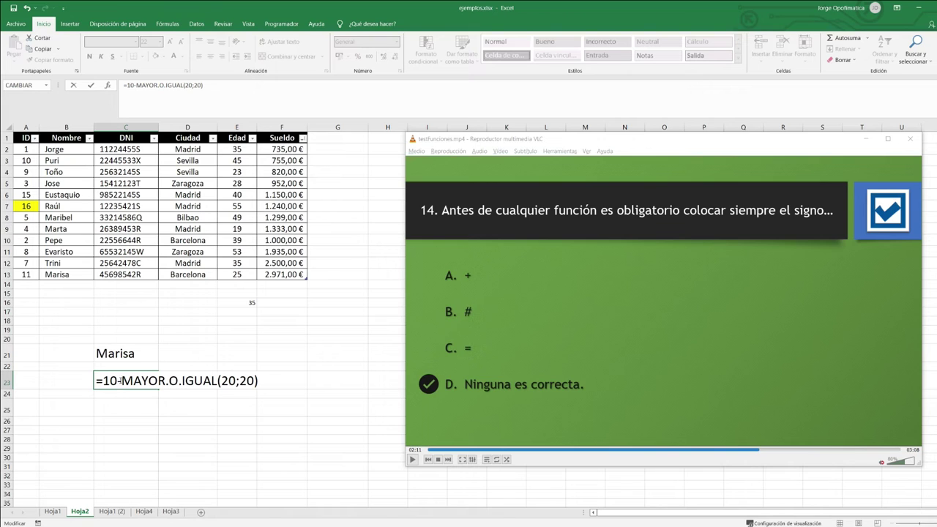
pyautogui.press('Return')
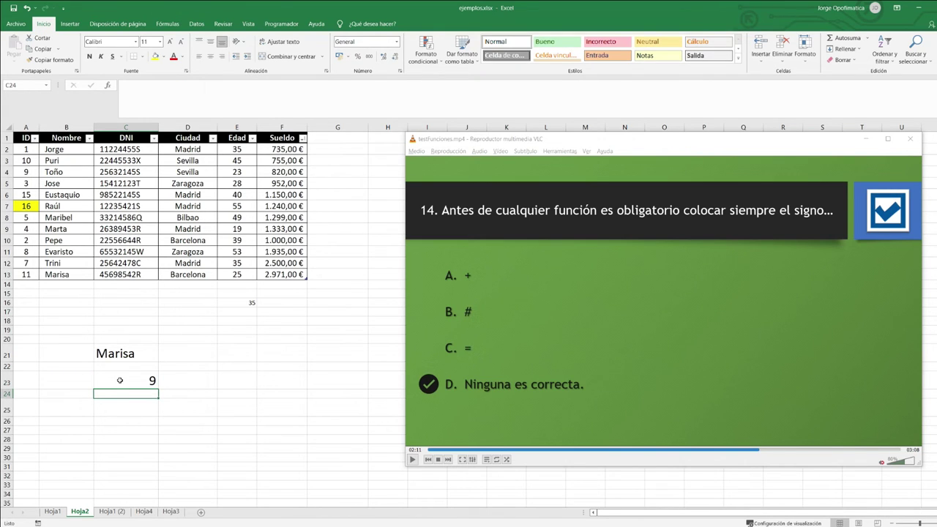
pyautogui.click(119, 380)
pyautogui.press('F2')
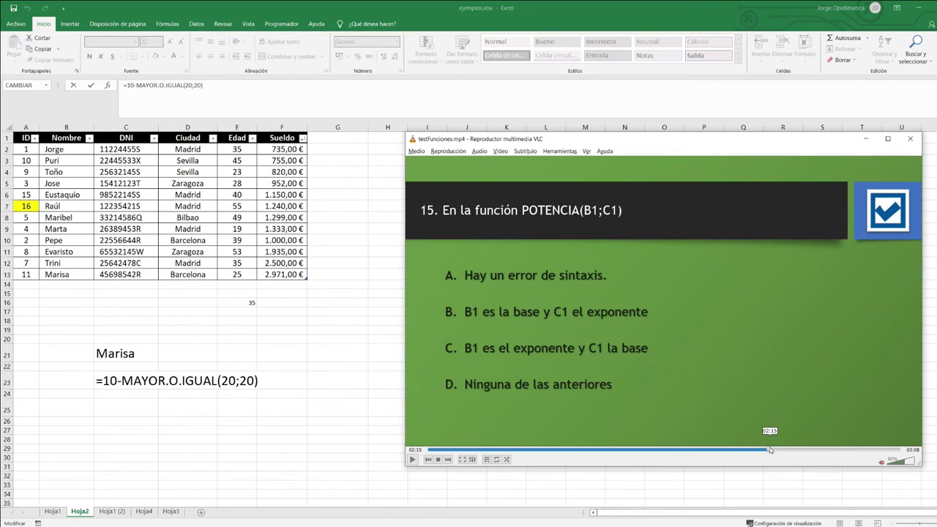
# - Advance the quiz to question 16, commit C23 showing 9, and select the ID values A2:A13
pyautogui.click(708, 332)
pyautogui.moveTo(767, 447); pyautogui.dragTo(791, 450)
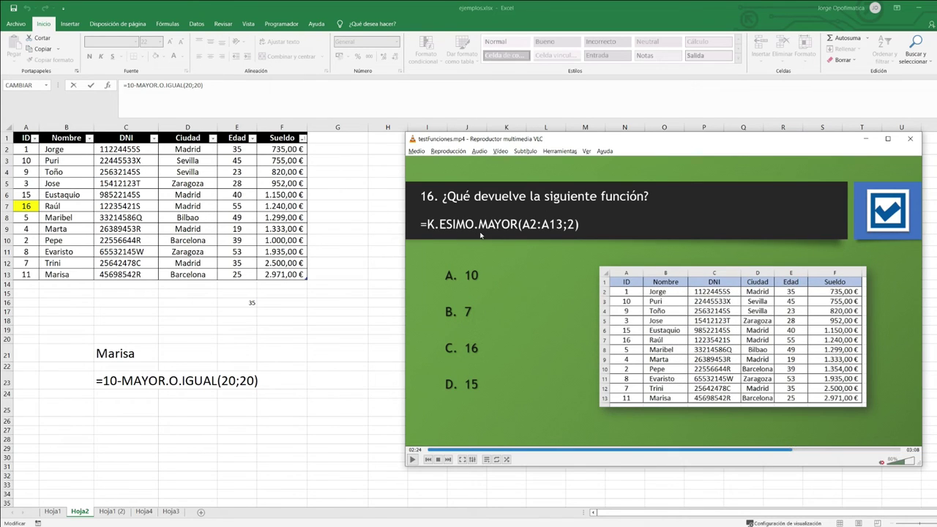
pyautogui.press('Return')
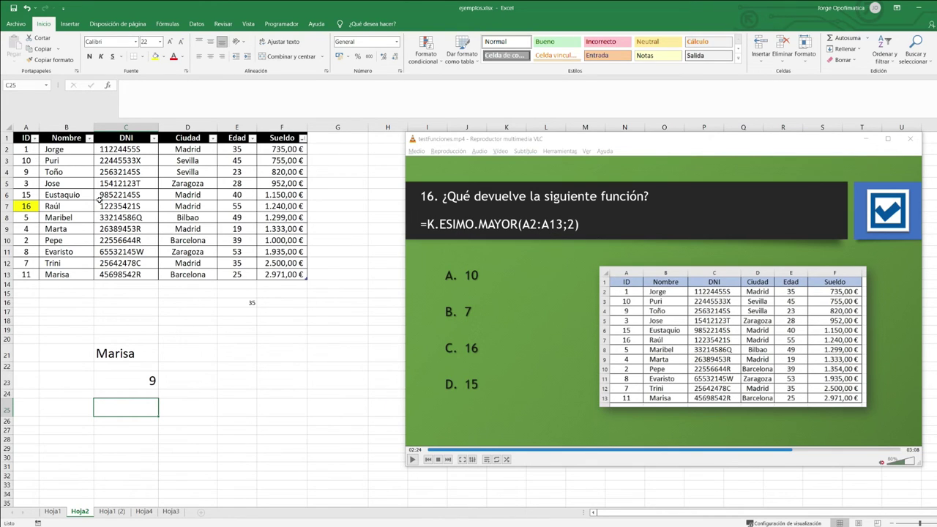
pyautogui.moveTo(24, 150); pyautogui.dragTo(28, 273)
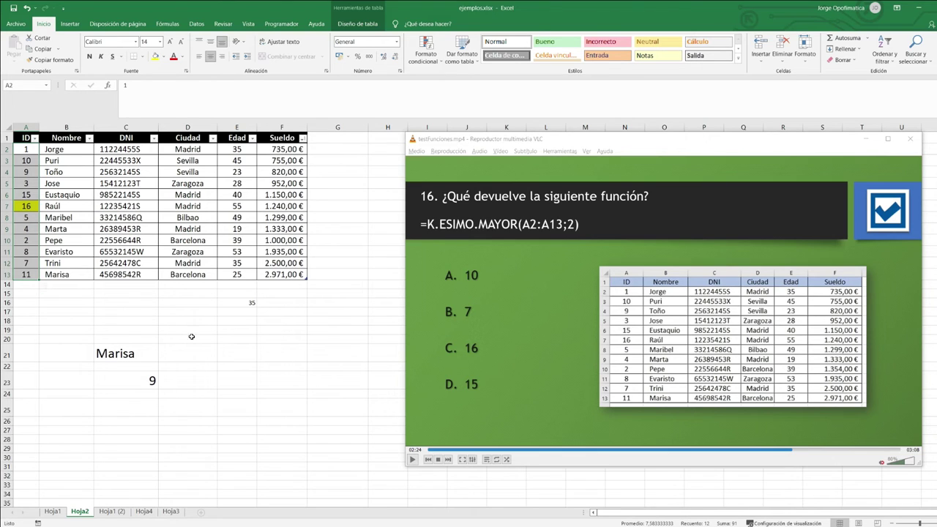
# - Reveal question 16's answer and enter =K.ESIMO.MAYOR(Tabla3[ID];2) in C23
pyautogui.click(801, 450)
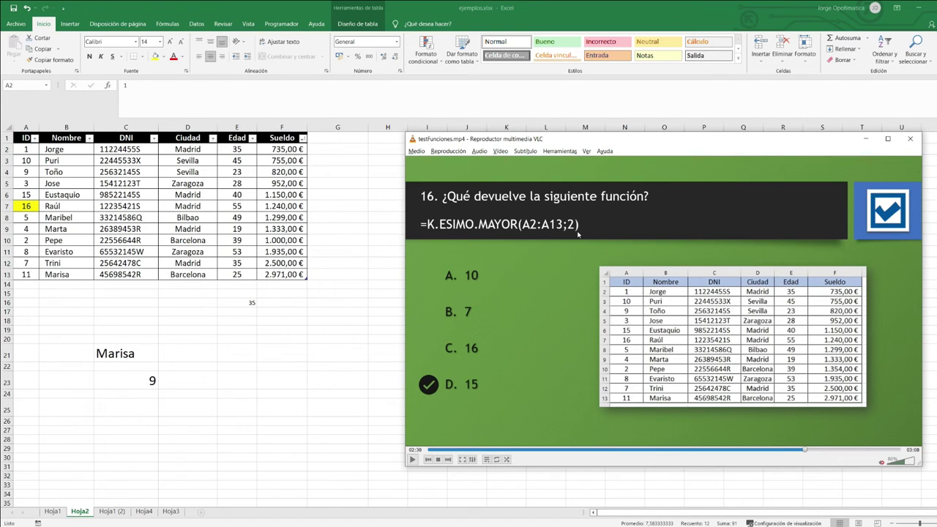
pyautogui.click(121, 379)
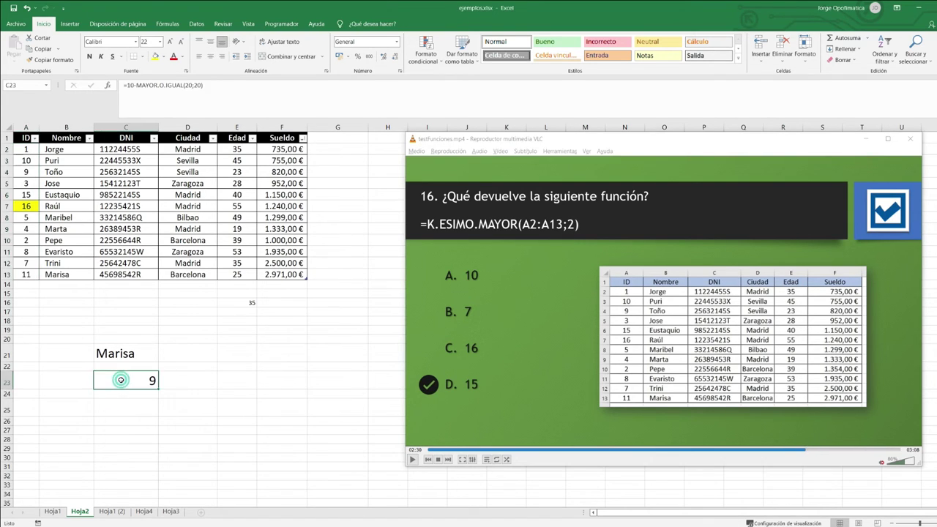
pyautogui.write('=K.')
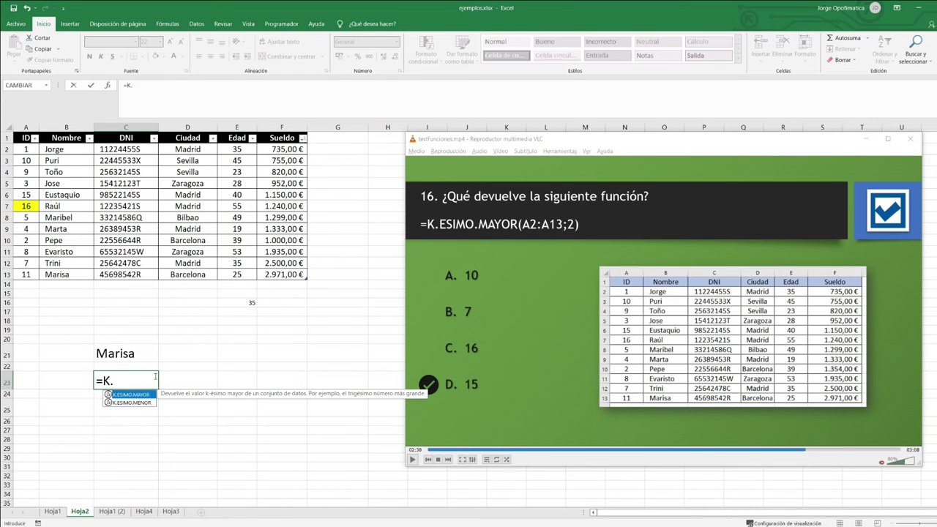
pyautogui.write('ESIMO')
pyautogui.write('.MAYOR(')
pyautogui.moveTo(25, 149); pyautogui.dragTo(23, 274)
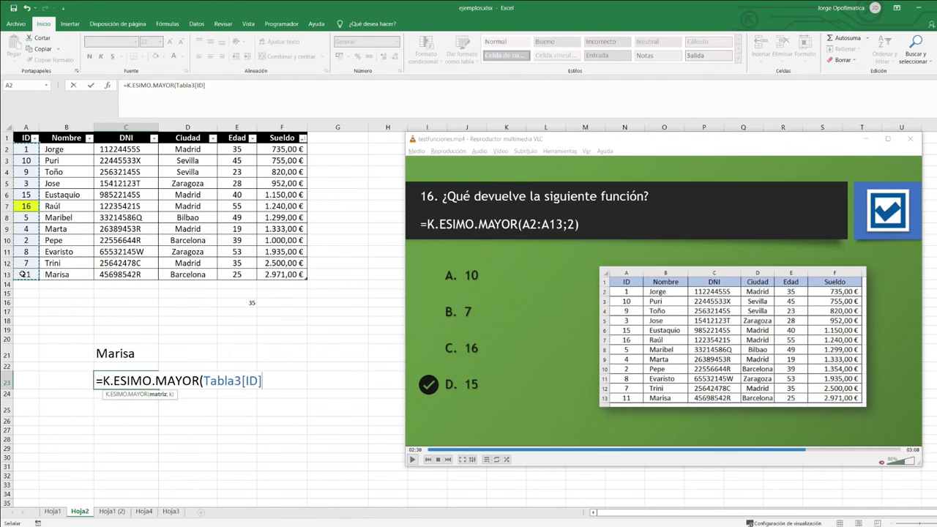
pyautogui.write(';2')
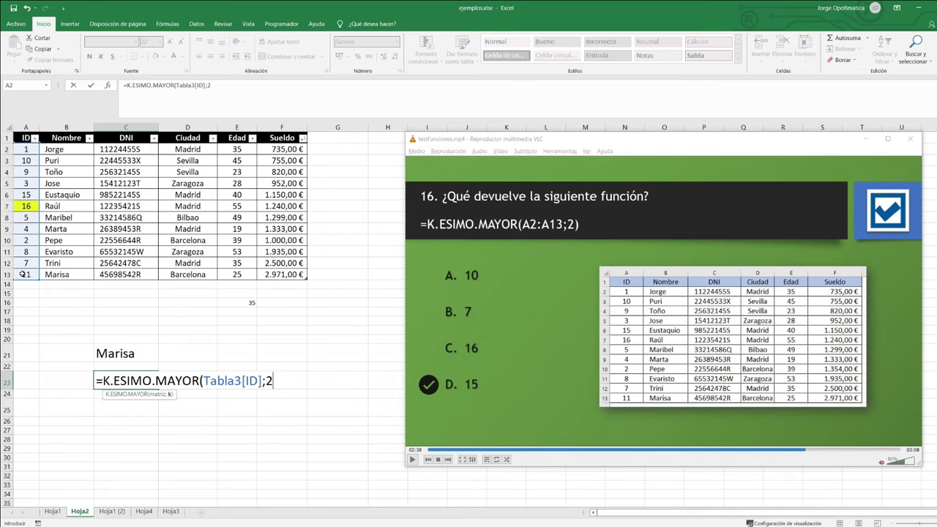
pyautogui.write(')')
pyautogui.press('Return')
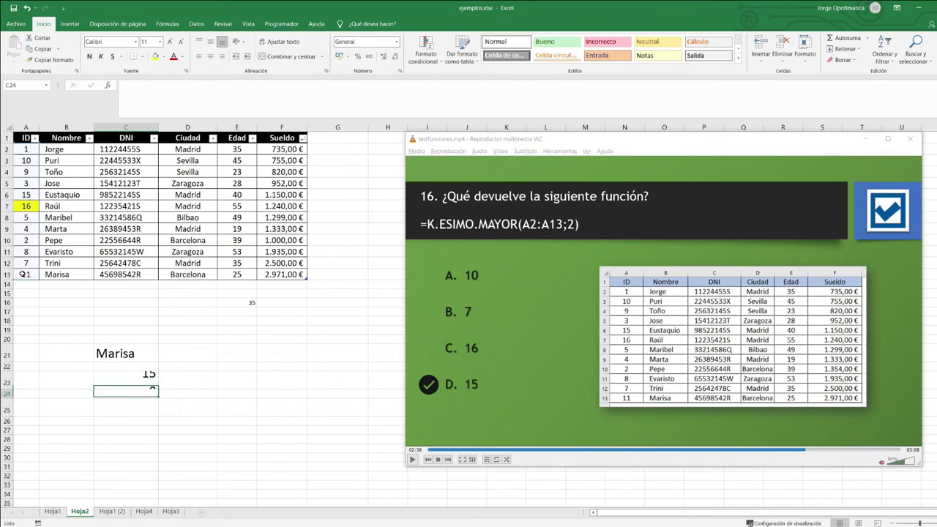
# - Change C23's k argument to 1 so it returns 16, then advance to question 17's answer
pyautogui.click(132, 380)
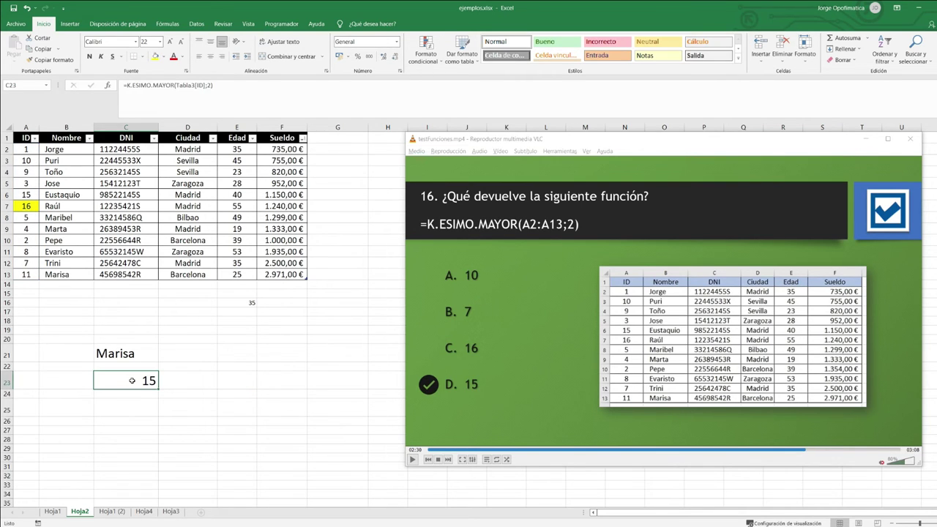
pyautogui.doubleClick(132, 380)
pyautogui.doubleClick(269, 381)
pyautogui.write('1')
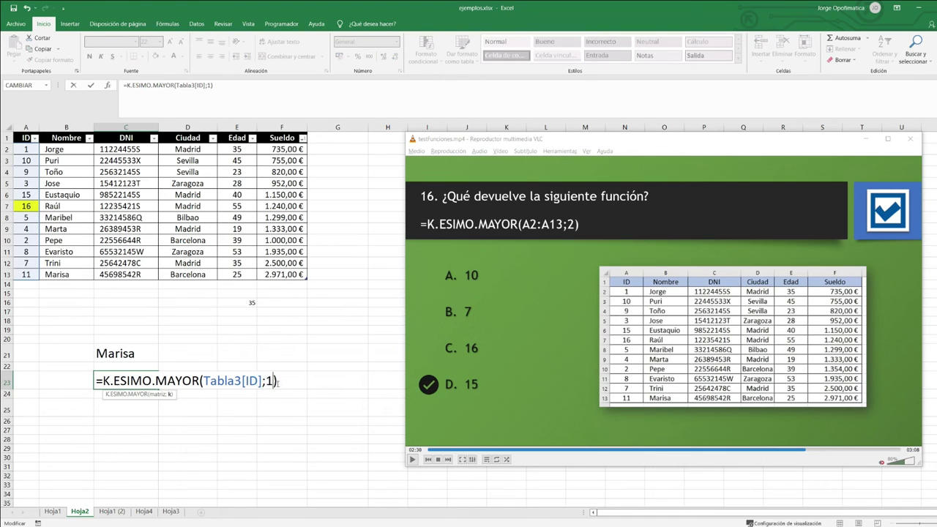
pyautogui.press('Return')
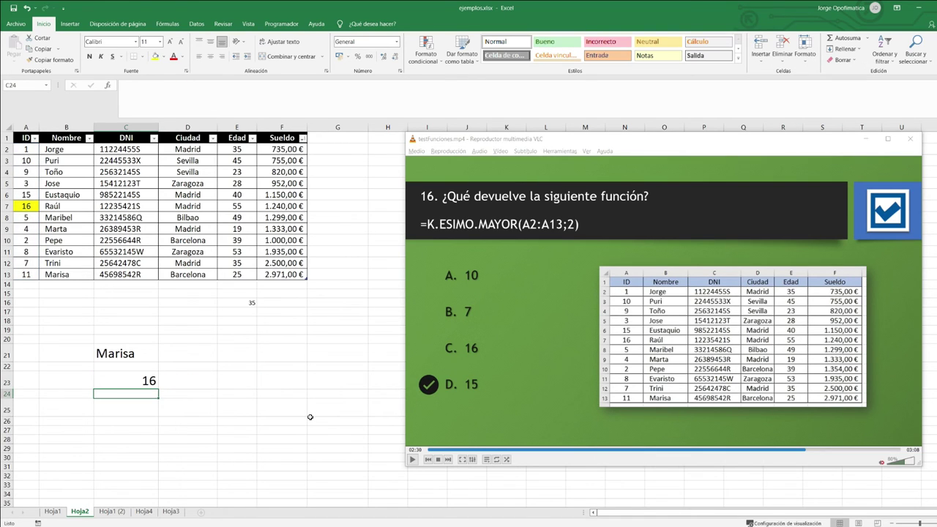
pyautogui.doubleClick(110, 378)
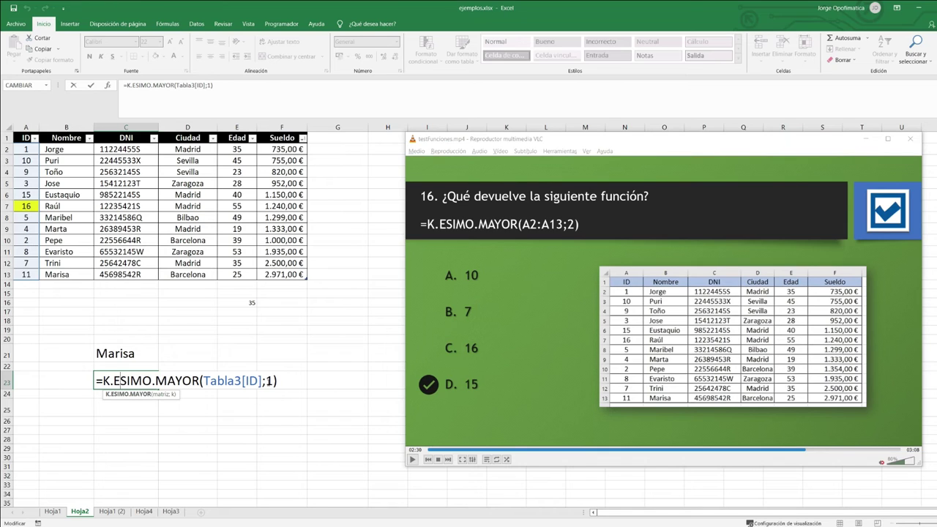
pyautogui.press('Return')
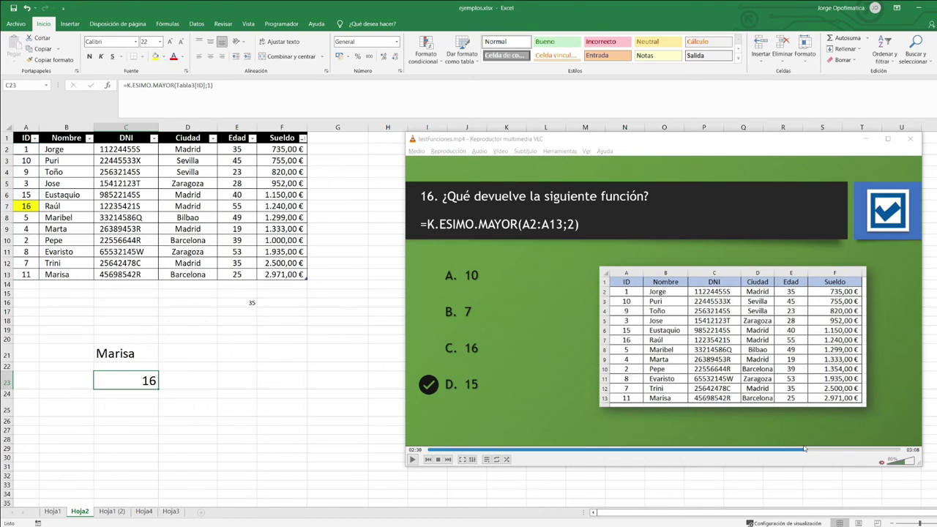
pyautogui.click(817, 449)
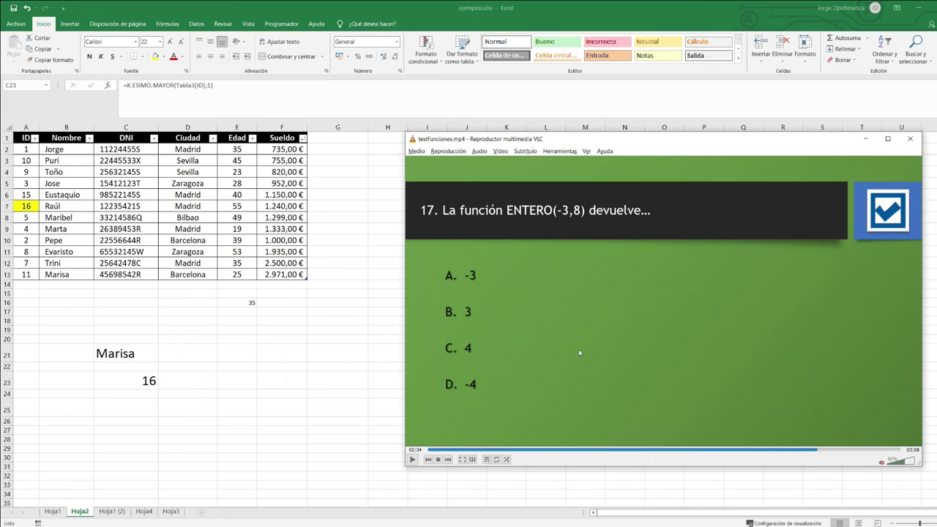
pyautogui.click(823, 449)
# - Enter =ENTERO(-3,8) in cell C25
pyautogui.click(124, 402)
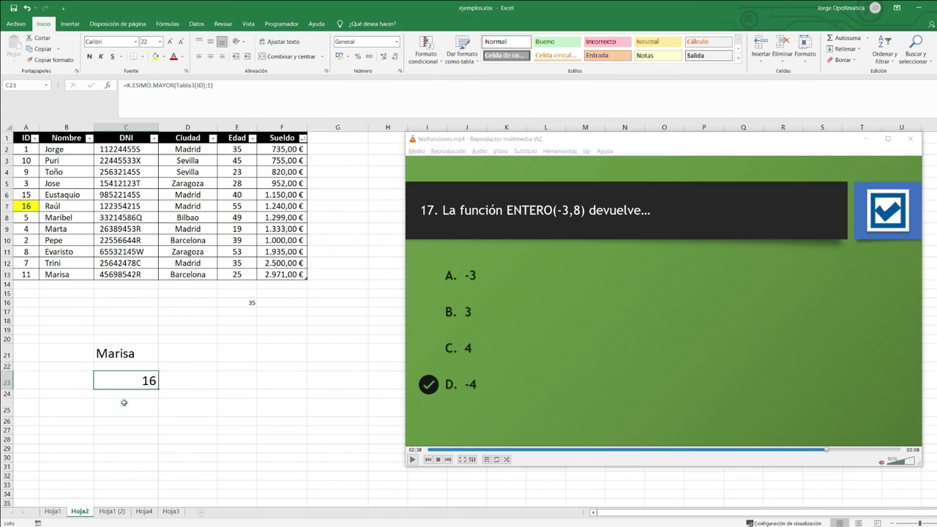
pyautogui.click(126, 404)
pyautogui.write('=')
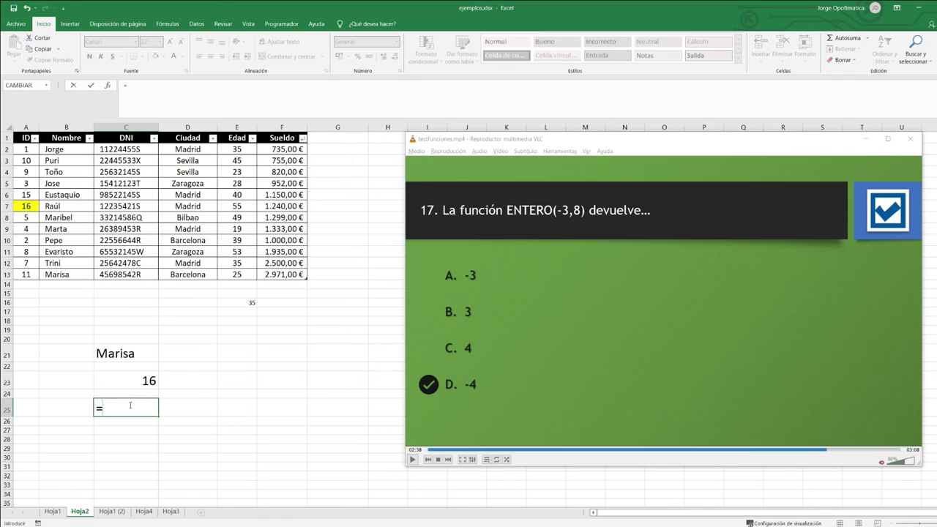
pyautogui.write('EN')
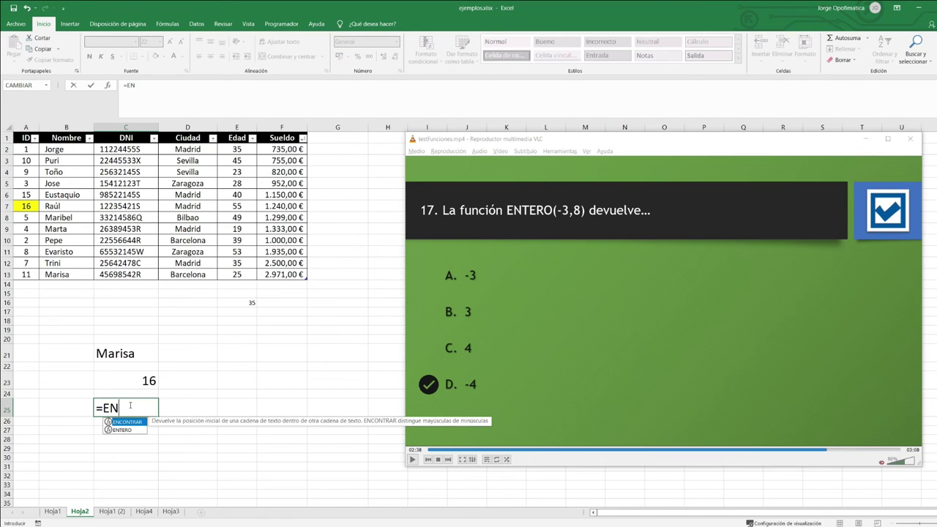
pyautogui.write('TERO(')
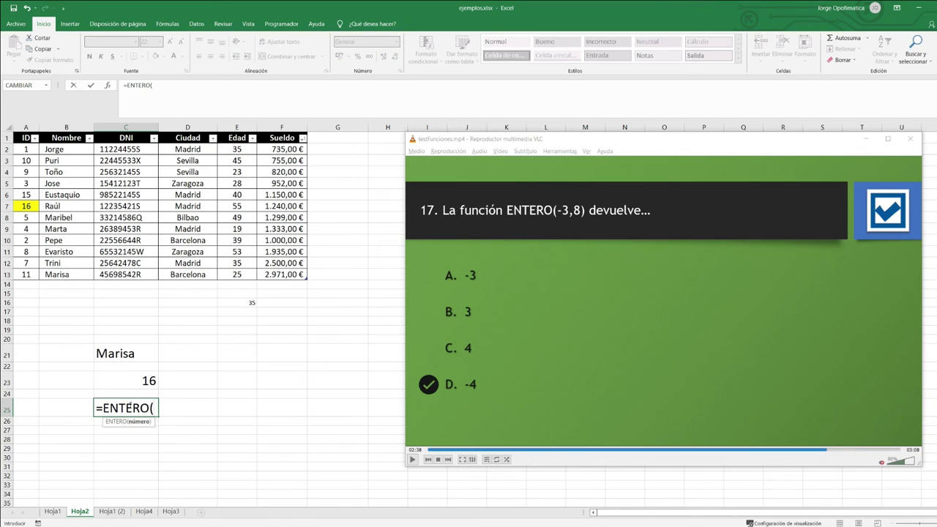
pyautogui.write('-3,8')
pyautogui.write(')')
pyautogui.press('Return')
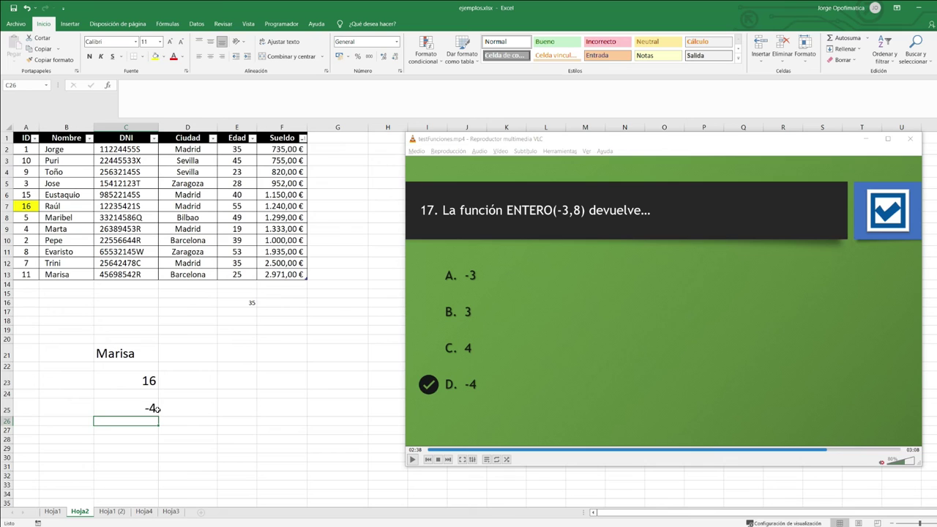
# - Remove the minus sign so C25 tests =ENTERO(3,8), returning 3
pyautogui.click(142, 409)
pyautogui.doubleClick(143, 409)
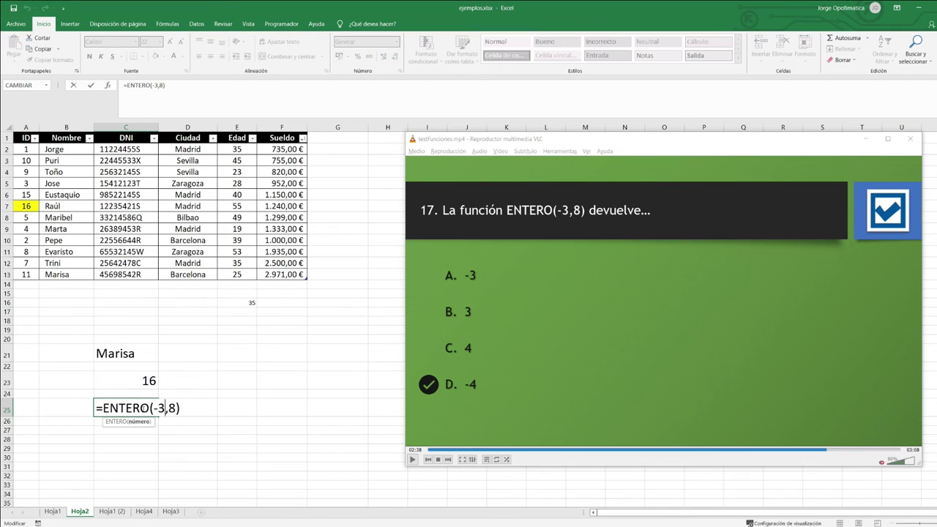
pyautogui.press('BackSpace')
pyautogui.press('Return')
# - Restore =ENTERO(-3,8) in C25 to return -4, then advance the quiz to question 18
pyautogui.click(150, 409)
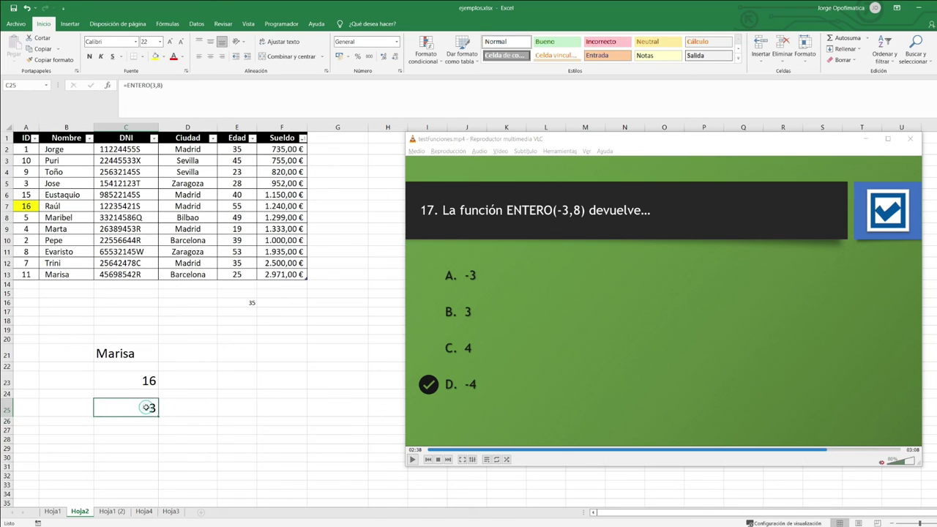
pyautogui.doubleClick(151, 408)
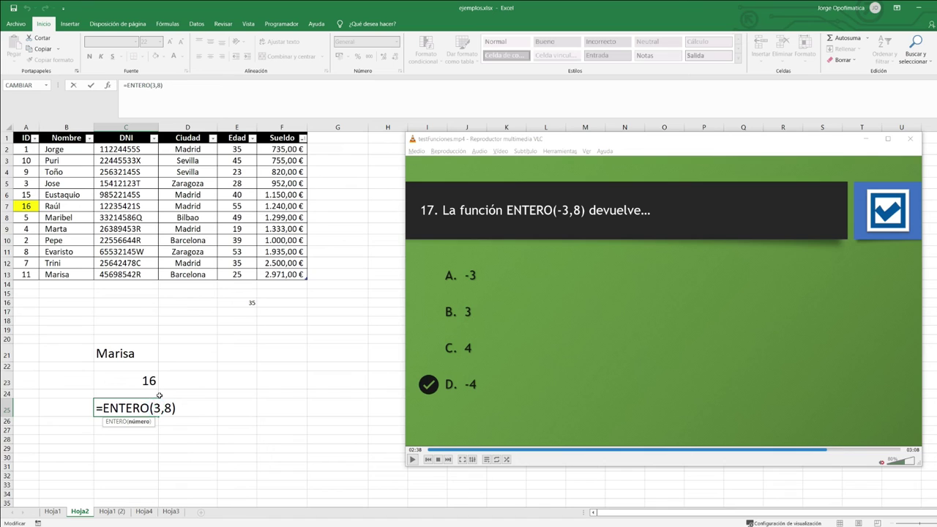
pyautogui.write('-')
pyautogui.press('Return')
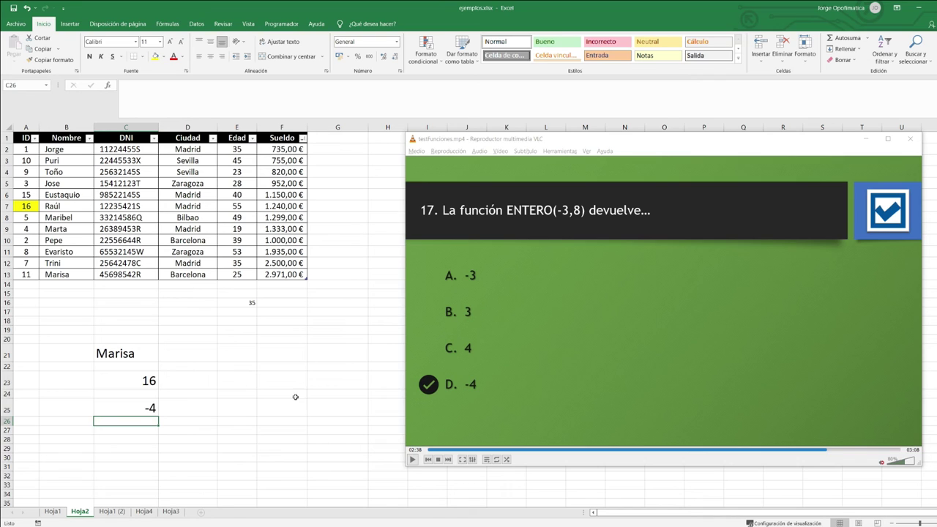
pyautogui.click(829, 451)
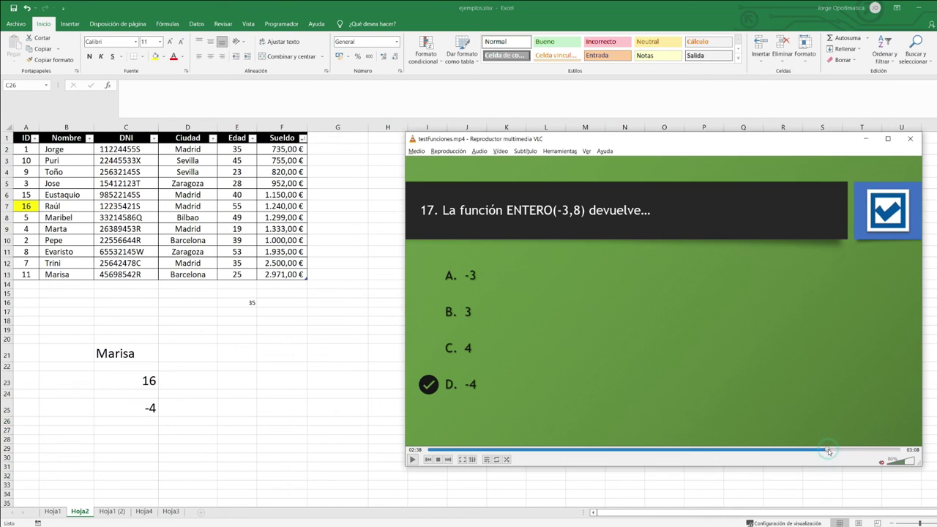
# - Skip to question 18's answer, find ES.PAR under Más funciones > Información, then move to question 19
pyautogui.click(839, 449)
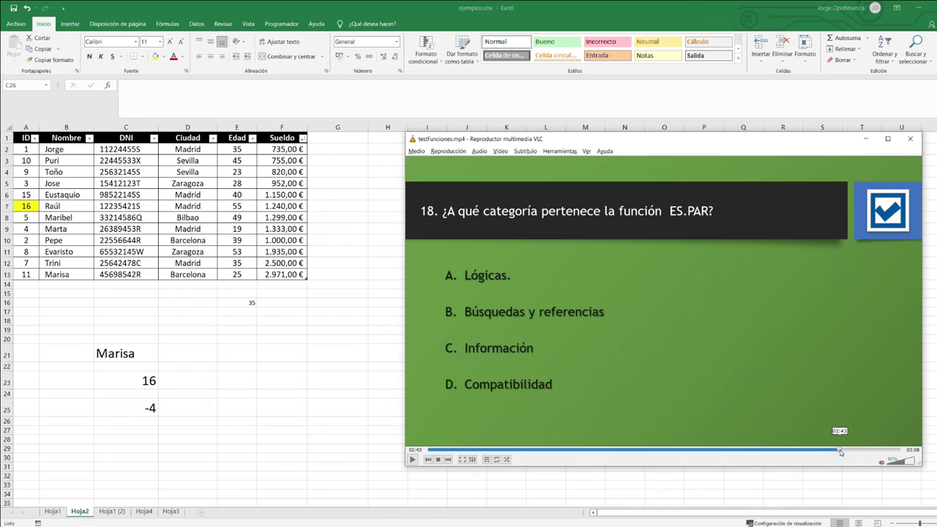
pyautogui.moveTo(841, 452); pyautogui.dragTo(851, 450)
pyautogui.click(169, 27)
pyautogui.click(170, 26)
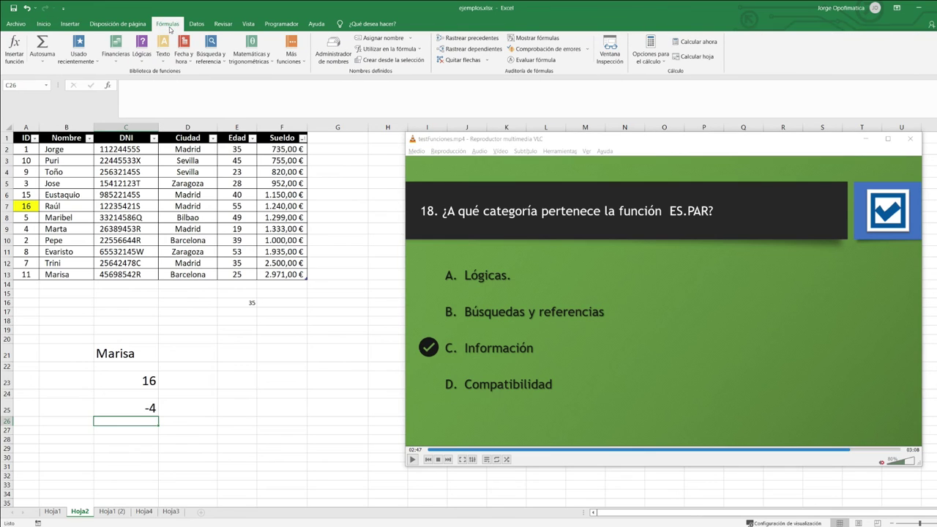
pyautogui.click(292, 65)
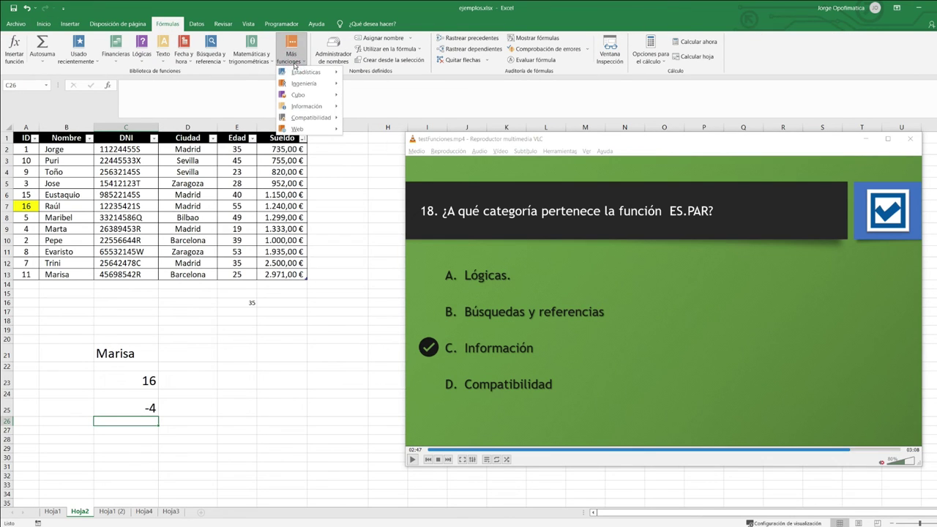
pyautogui.moveTo(308, 106)
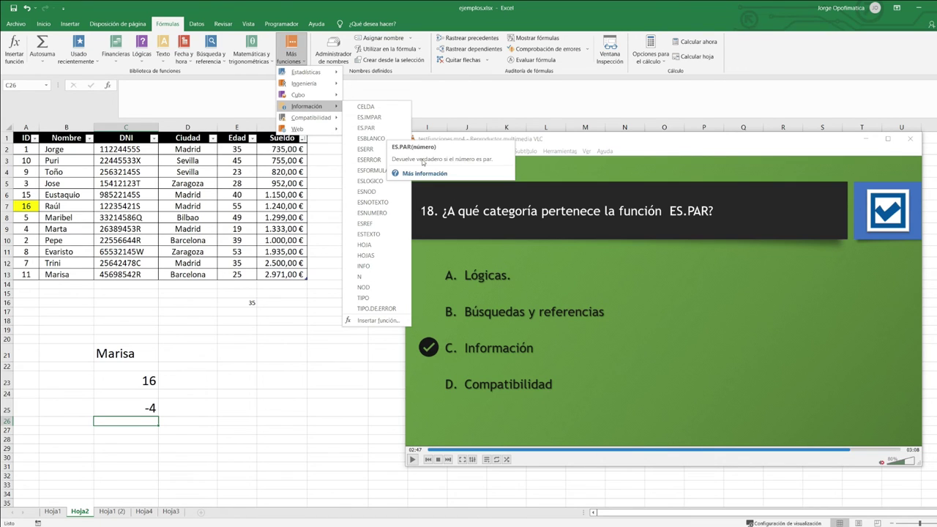
pyautogui.click(571, 316)
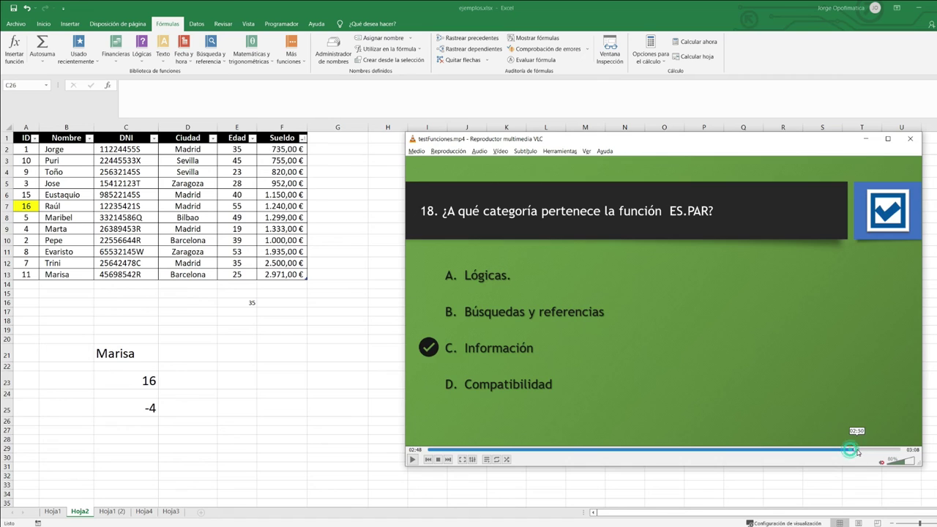
pyautogui.click(860, 450)
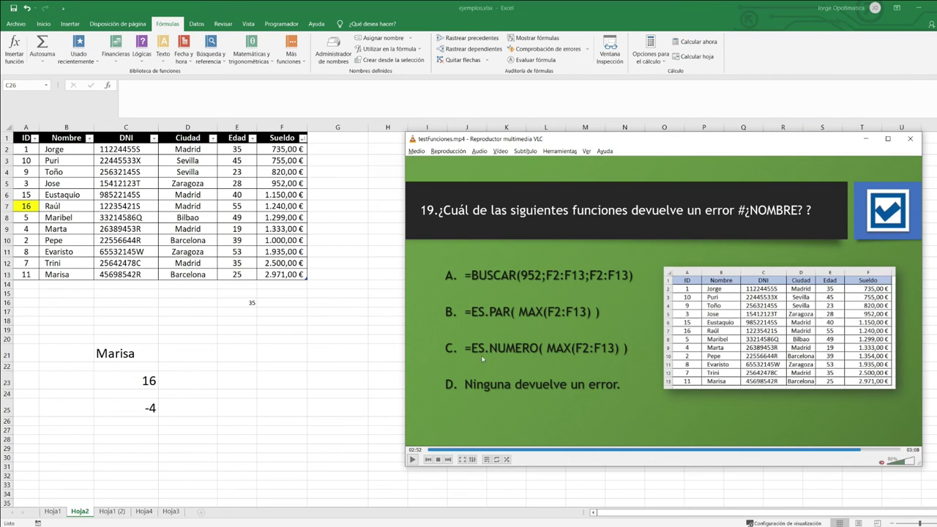
# - Show the Más funciones categories again and drag the quiz video forward to question 20
pyautogui.click(290, 57)
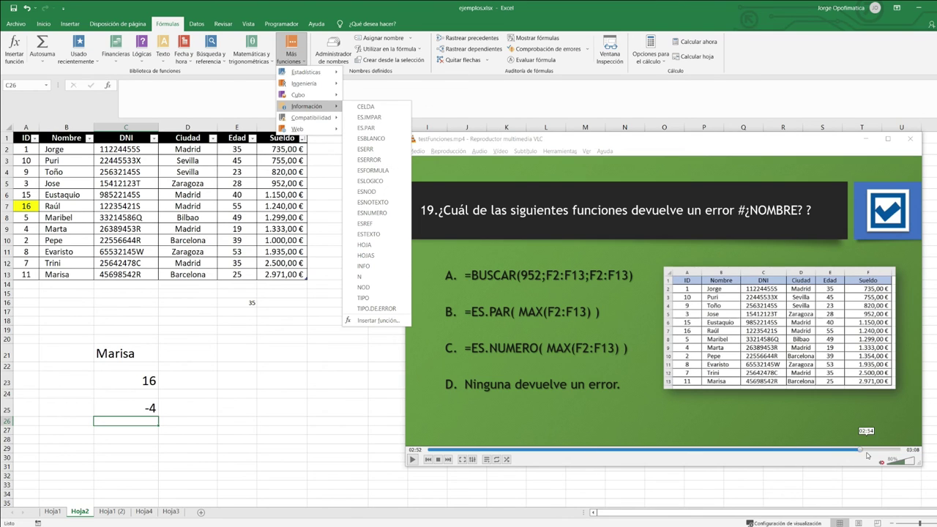
pyautogui.moveTo(868, 455); pyautogui.dragTo(890, 447)
pyautogui.write('=TIPO')
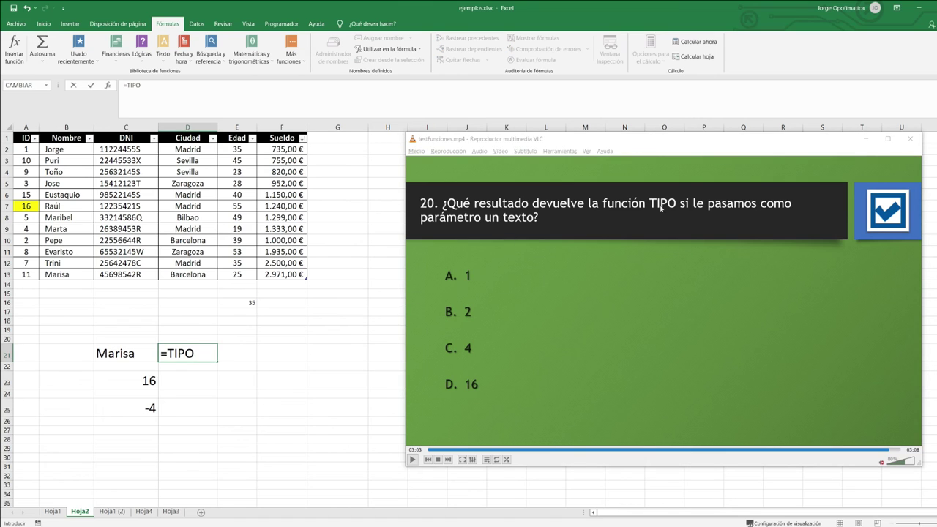
# - Enter =TIPO(D2) in D21 using the city text cell, then reopen it for editing
pyautogui.press('Escape')
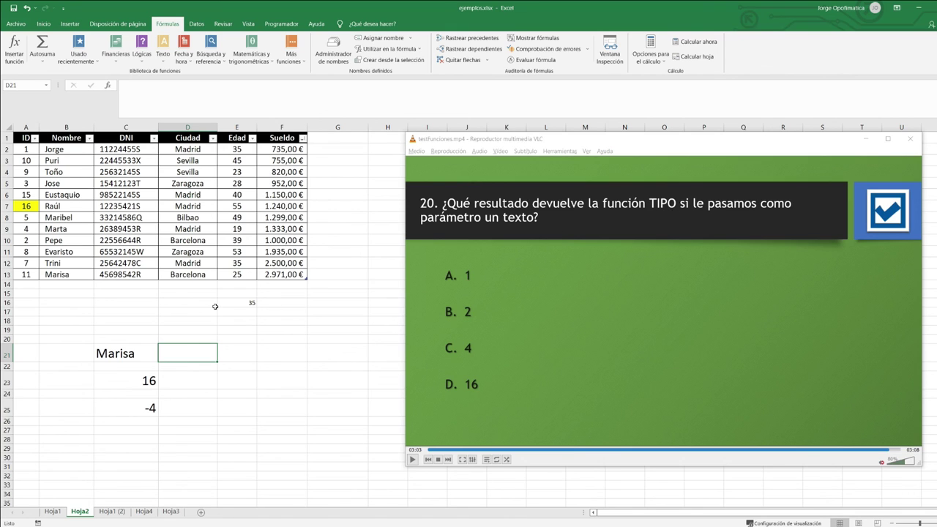
pyautogui.write('=')
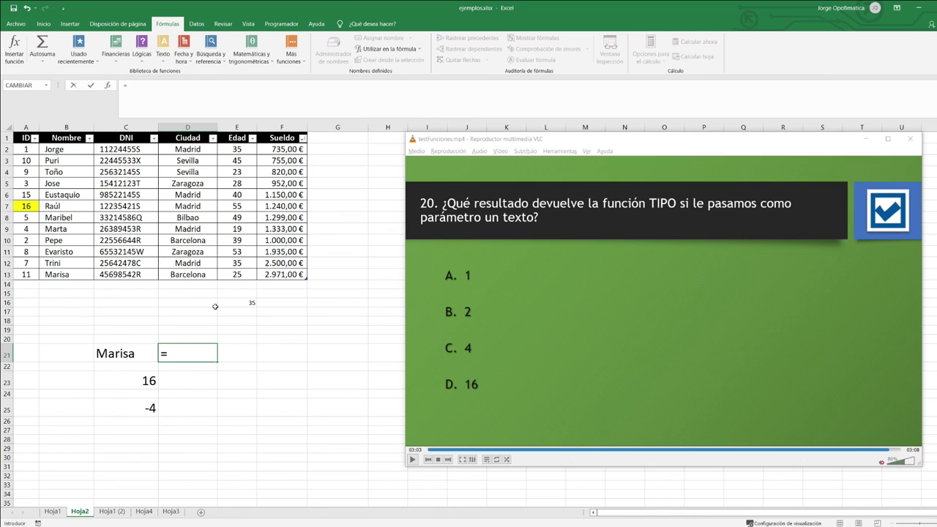
pyautogui.write('TIPO(')
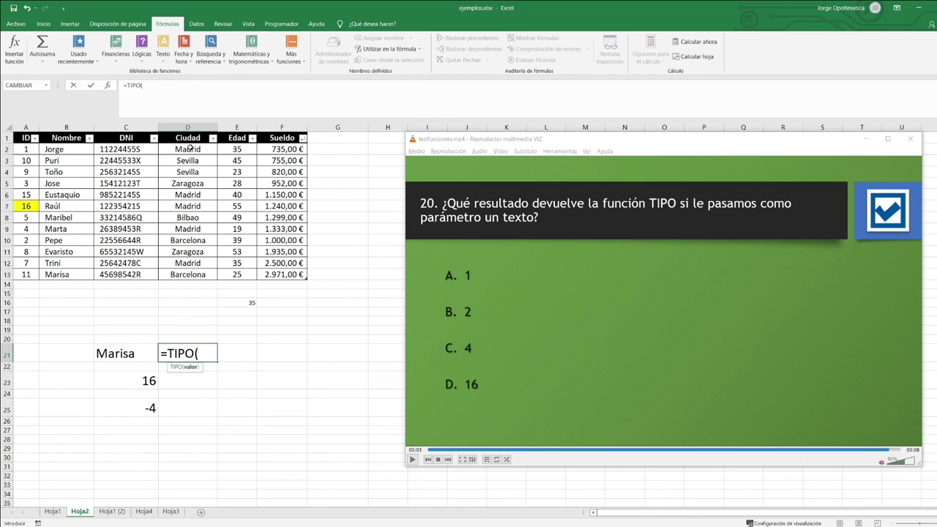
pyautogui.click(189, 148)
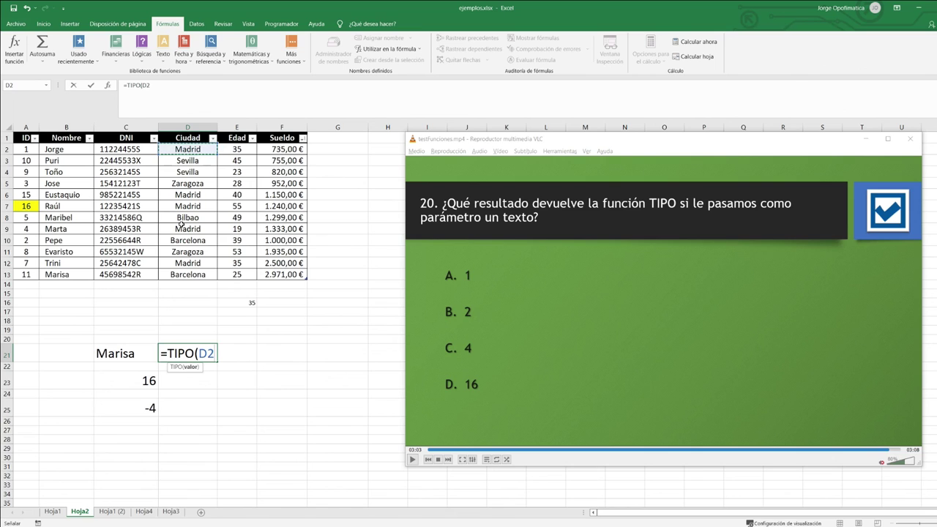
pyautogui.write(')')
pyautogui.press('Return')
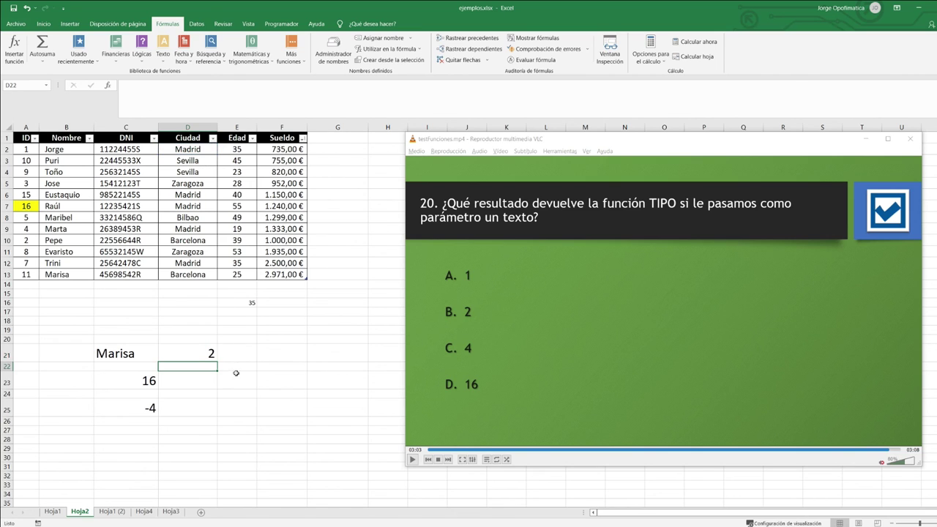
pyautogui.doubleClick(204, 357)
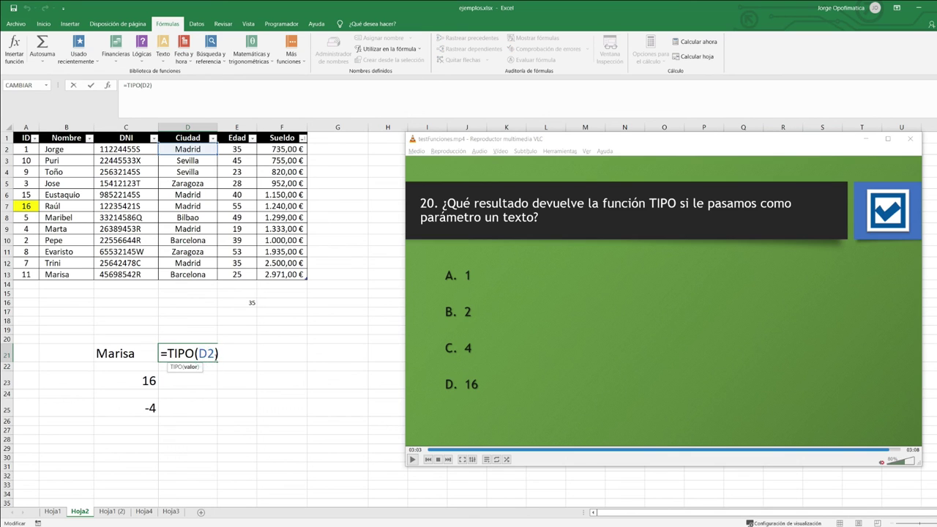
pyautogui.press('BackSpace')
pyautogui.press('BackSpace')
pyautogui.press('BackSpace')
pyautogui.press('BackSpace')
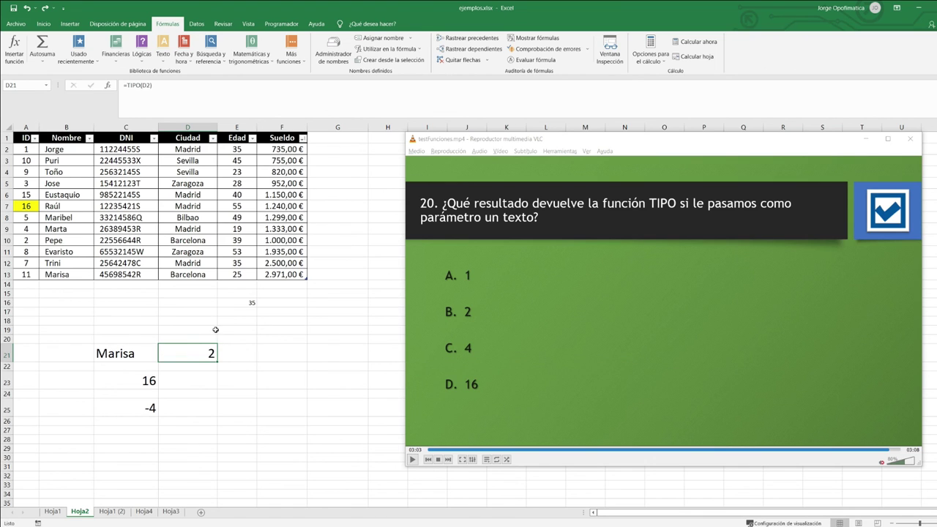
# - Play the video to reveal the answer and change D21 to =TIPO(F2) on the salary
pyautogui.click(587, 383)
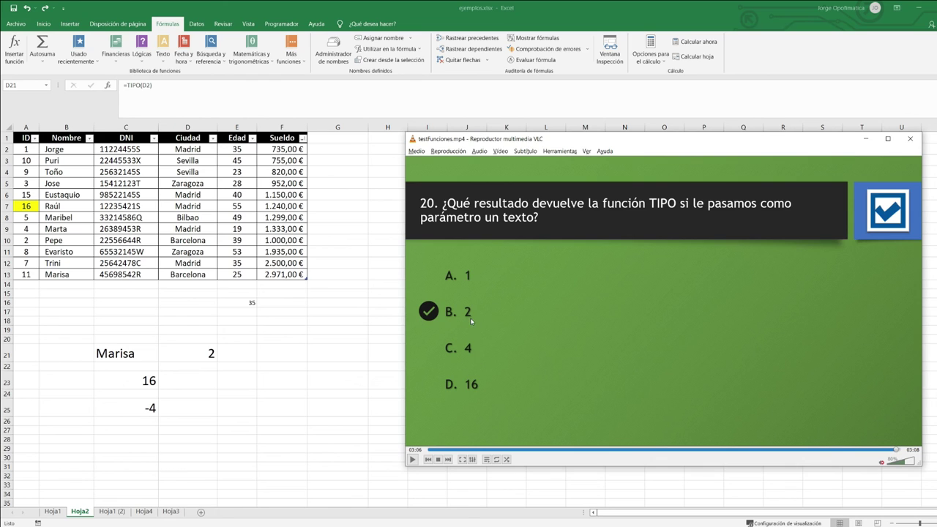
pyautogui.doubleClick(202, 351)
pyautogui.doubleClick(202, 350)
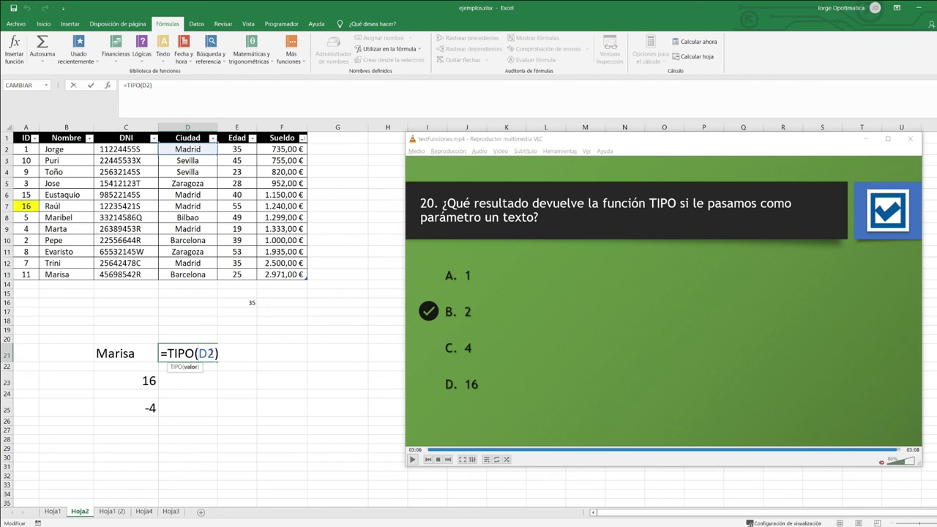
pyautogui.press('BackSpace')
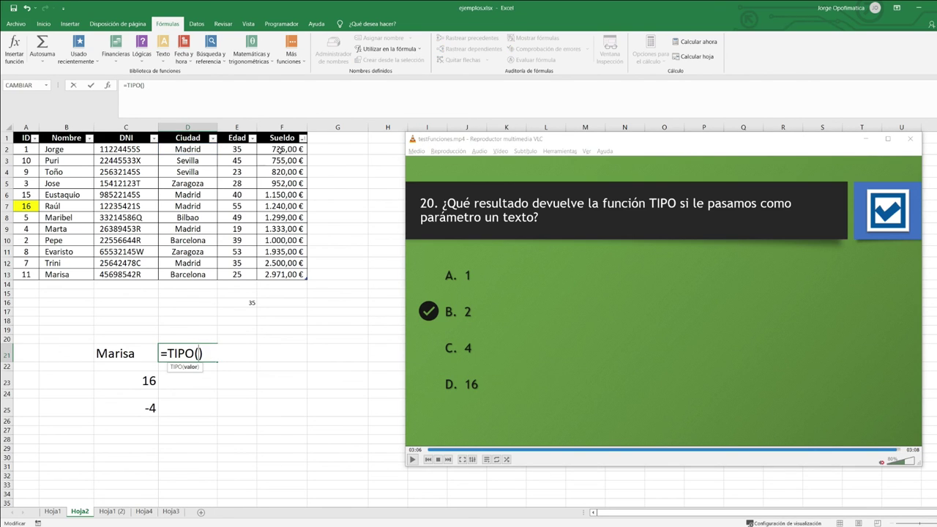
pyautogui.click(281, 150)
pyautogui.press('Return')
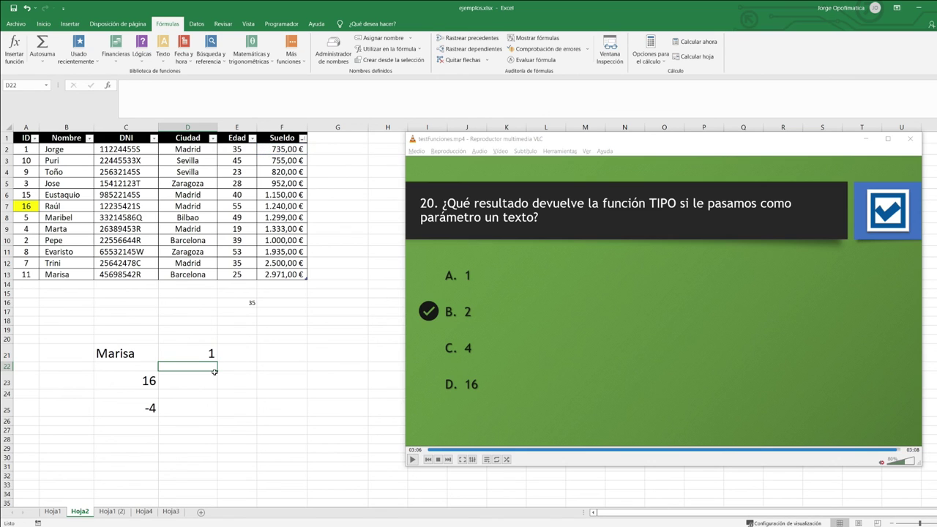
# - Change D21 to =TIPO(Tabla3[Sueldo]) over F2:F13, returning 16
pyautogui.doubleClick(203, 353)
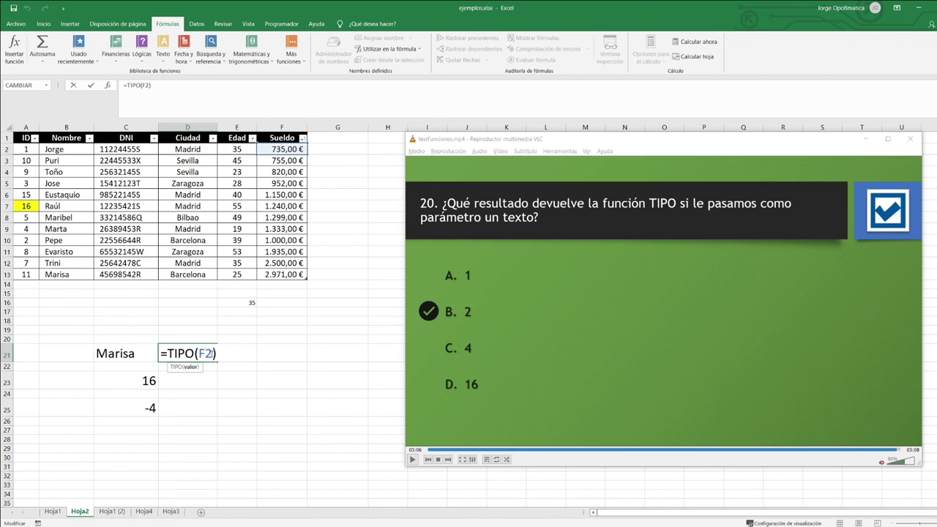
pyautogui.doubleClick(202, 353)
pyautogui.press('BackSpace')
pyautogui.moveTo(273, 151); pyautogui.dragTo(283, 275)
pyautogui.press('Return')
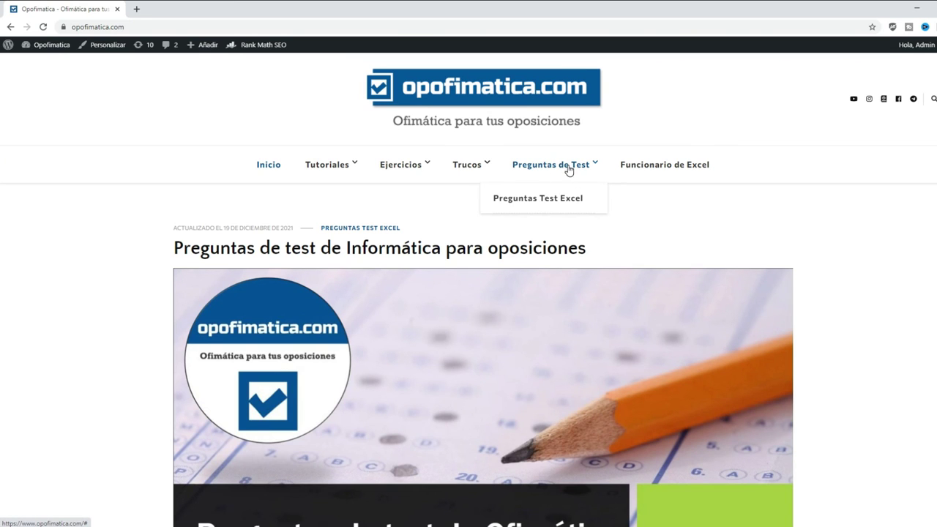
# - Open the 'Preguntas de test de Informática para oposiciones' article and scroll through its Test #1–#5 videos
pyautogui.click(346, 252)
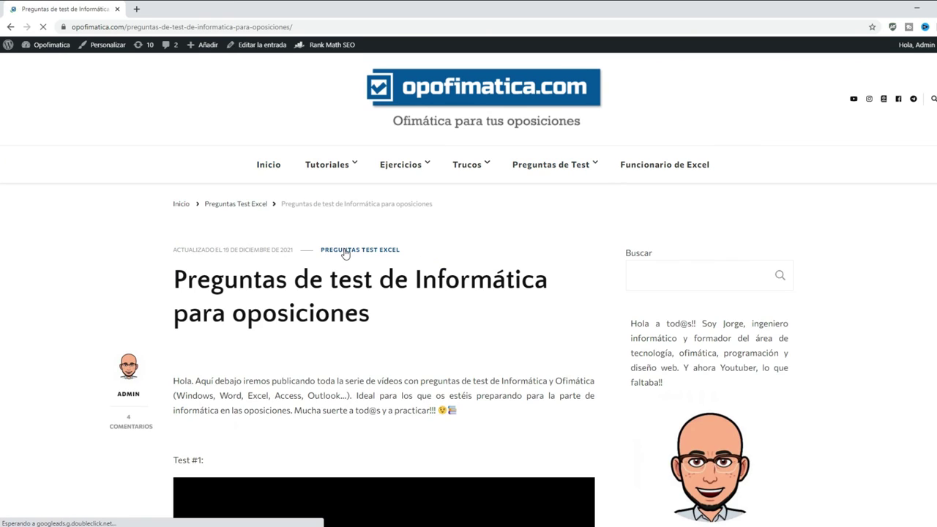
pyautogui.scroll(-3, 346, 253)
pyautogui.scroll(-4, 345, 253)
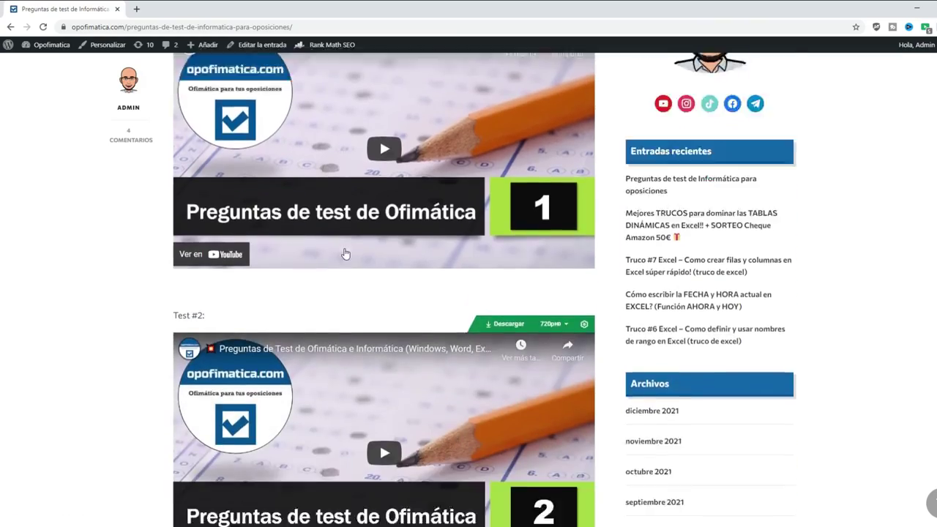
pyautogui.scroll(-2, 345, 252)
pyautogui.scroll(-2, 345, 253)
pyautogui.scroll(-2, 345, 254)
pyautogui.scroll(-3, 345, 255)
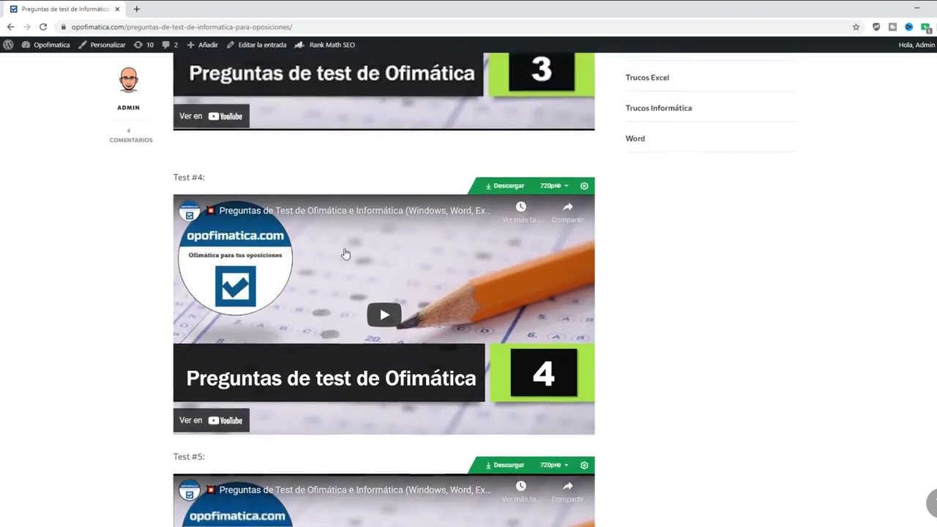
pyautogui.scroll(-3, 345, 251)
pyautogui.scroll(-2, 345, 251)
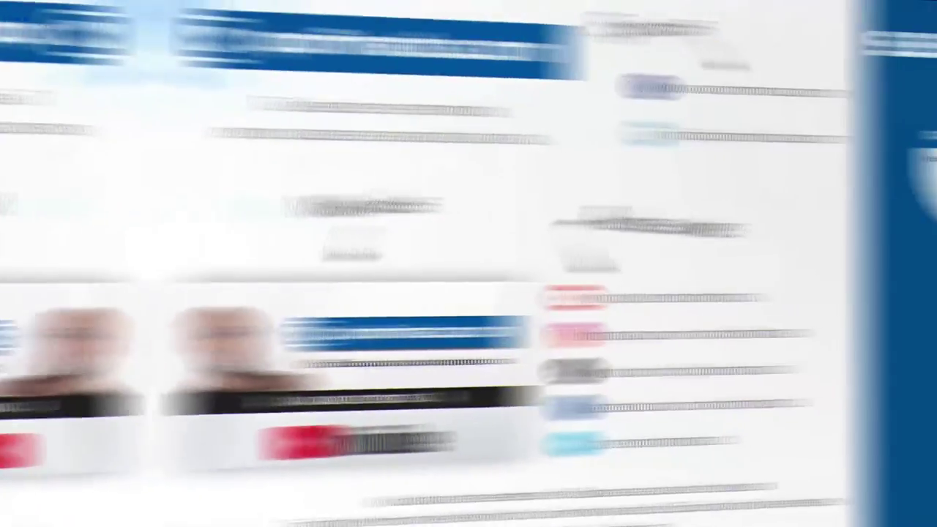